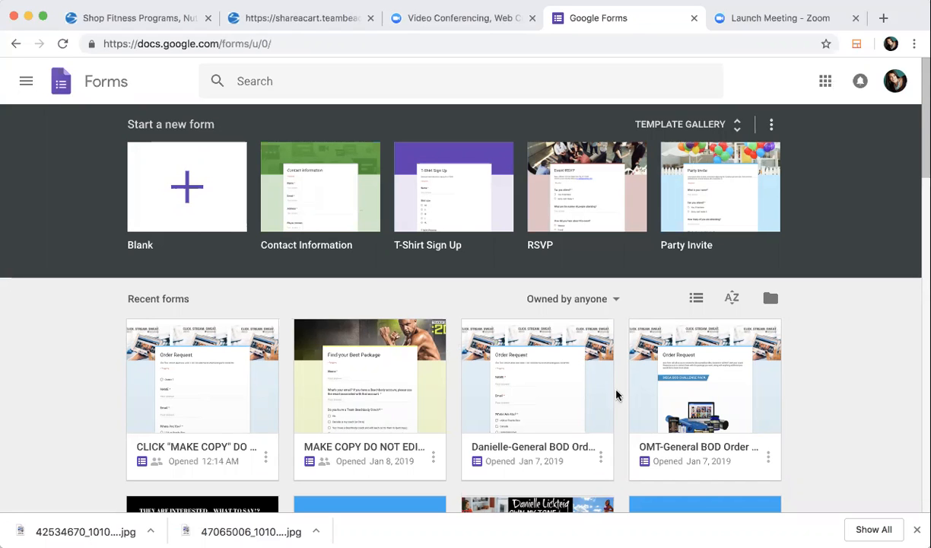
Step: Open the form titled CLICK "MAKE COPY" DO NOT EDIT!!! and make a copy of it named Test in My Drive
scroll(239, 388, "down", 2)
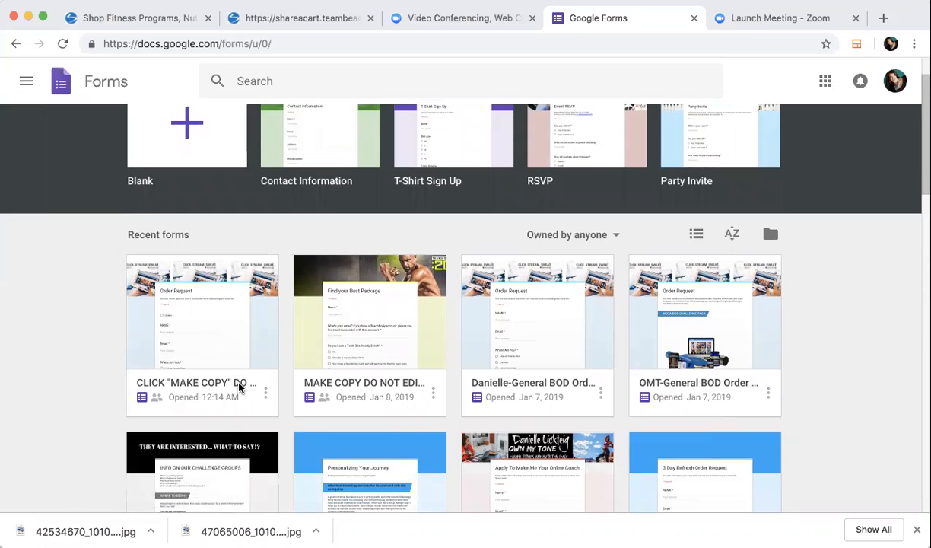
left_click(216, 347)
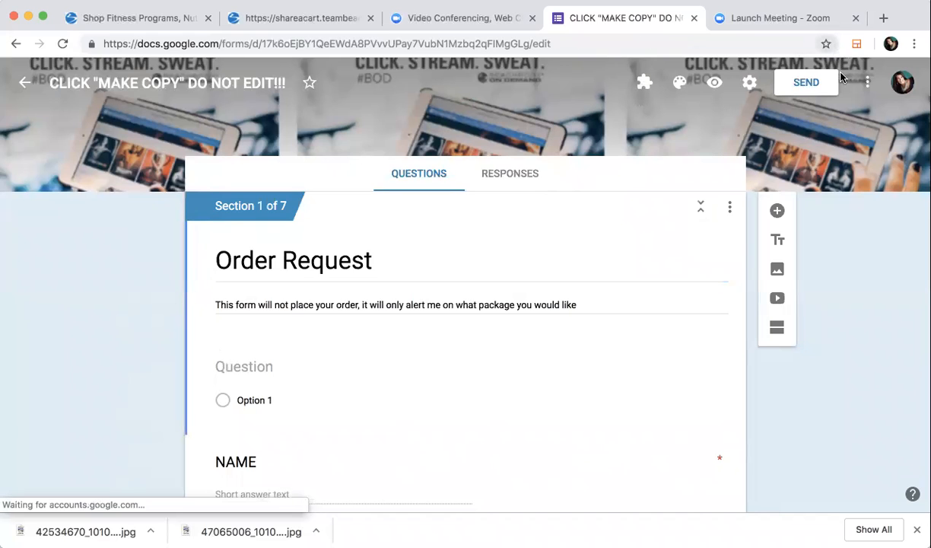
left_click(867, 82)
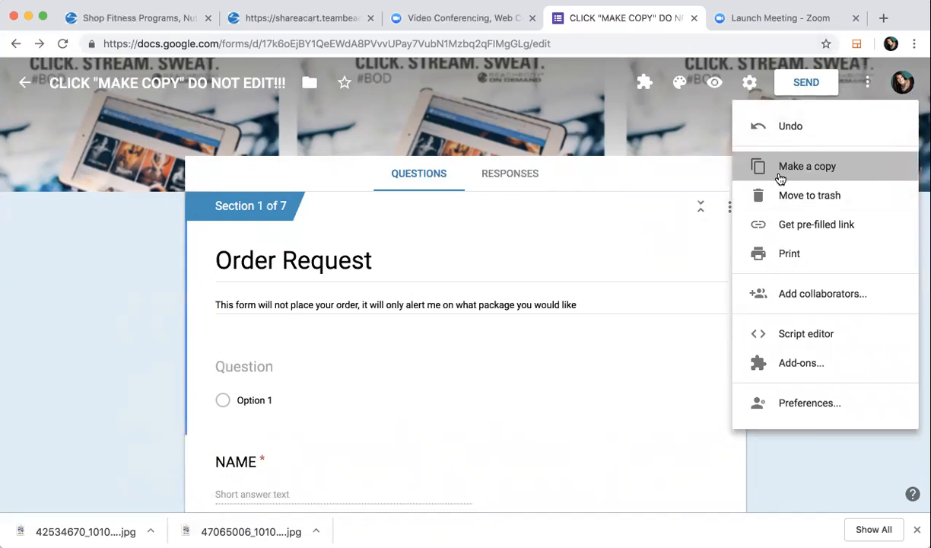
left_click(781, 177)
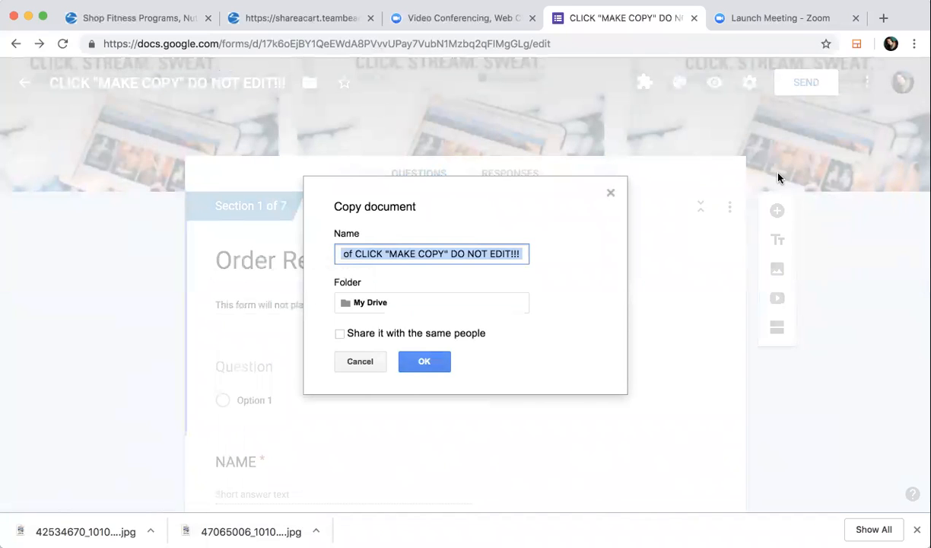
type("Test")
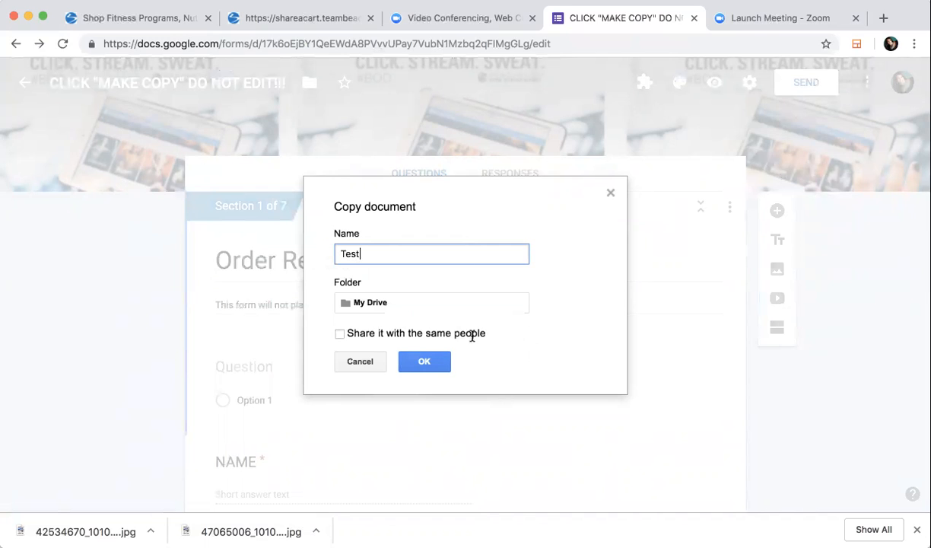
left_click(423, 363)
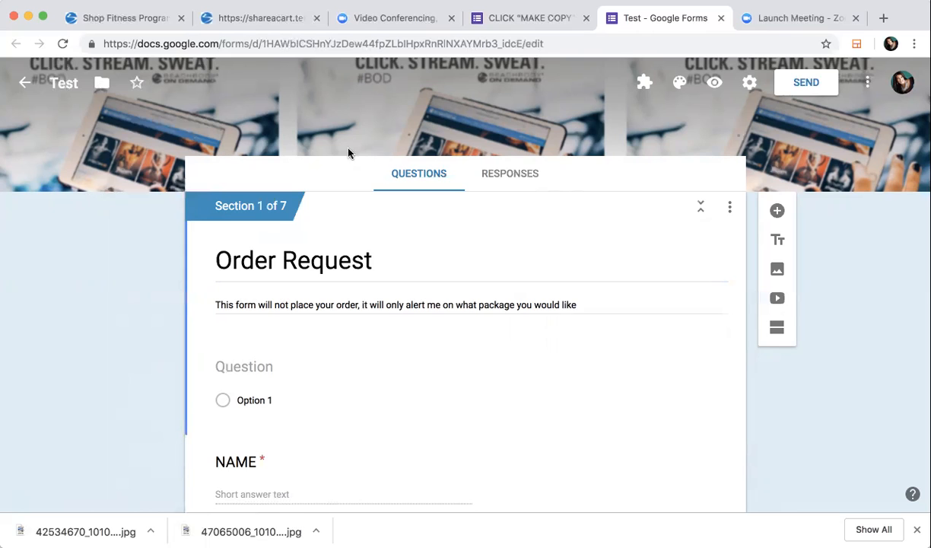
Step: Turn on link sharing for the Test form so that anyone with the link can edit it, and close the sharing settings
left_click(868, 83)
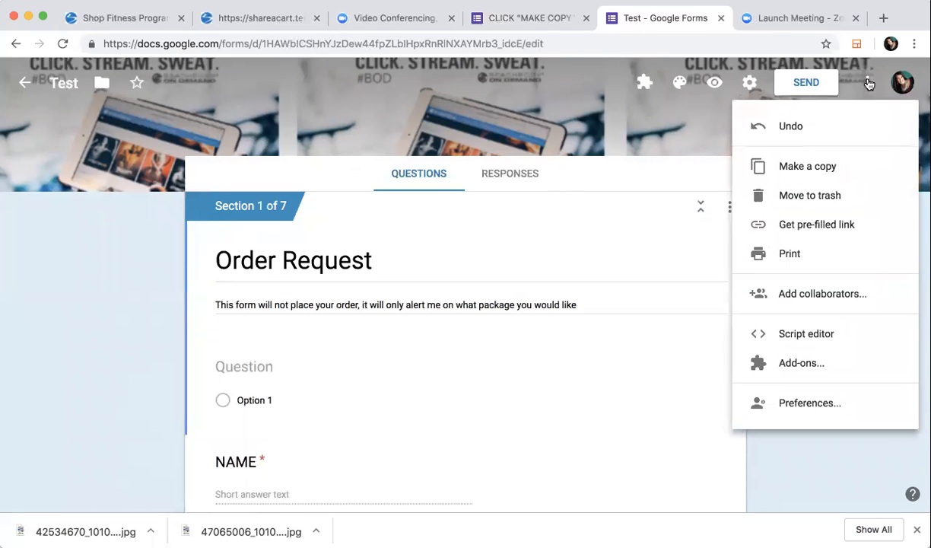
left_click(780, 296)
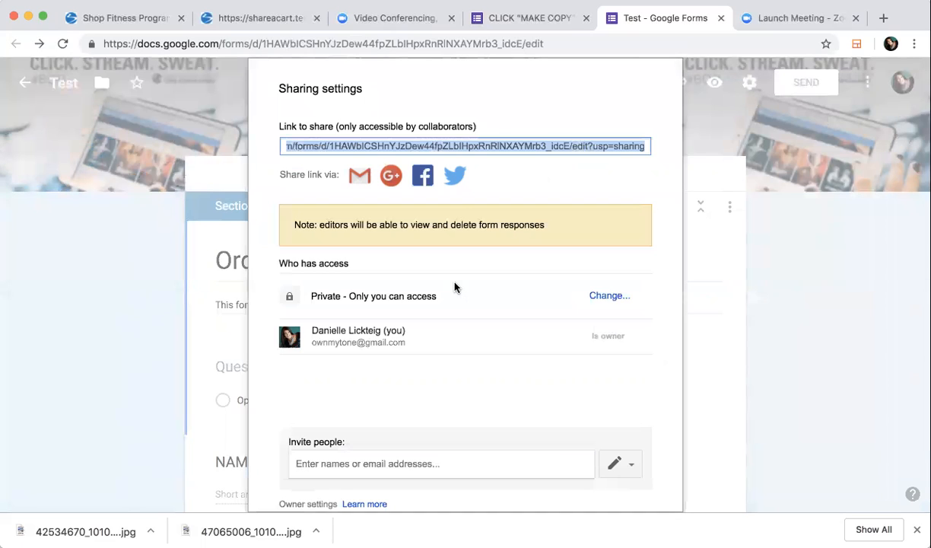
left_click(372, 287)
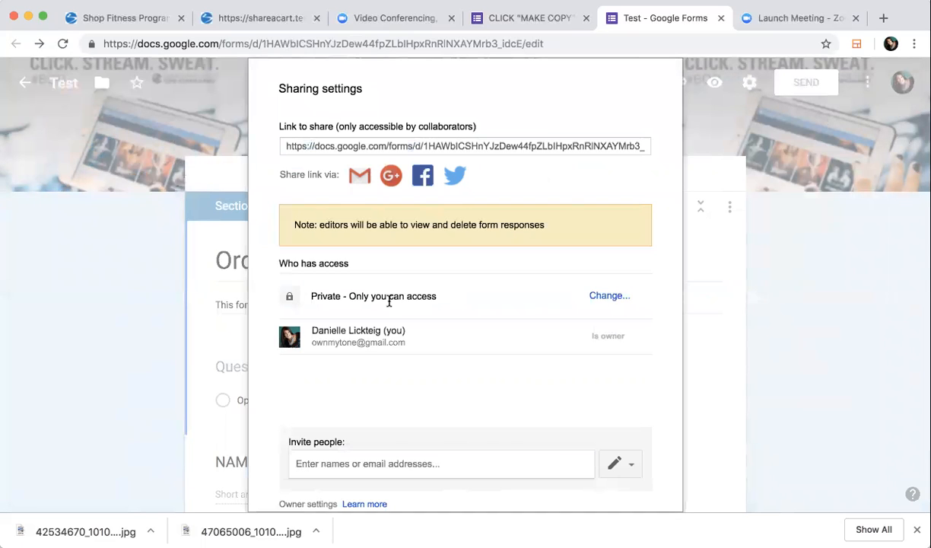
left_click(606, 295)
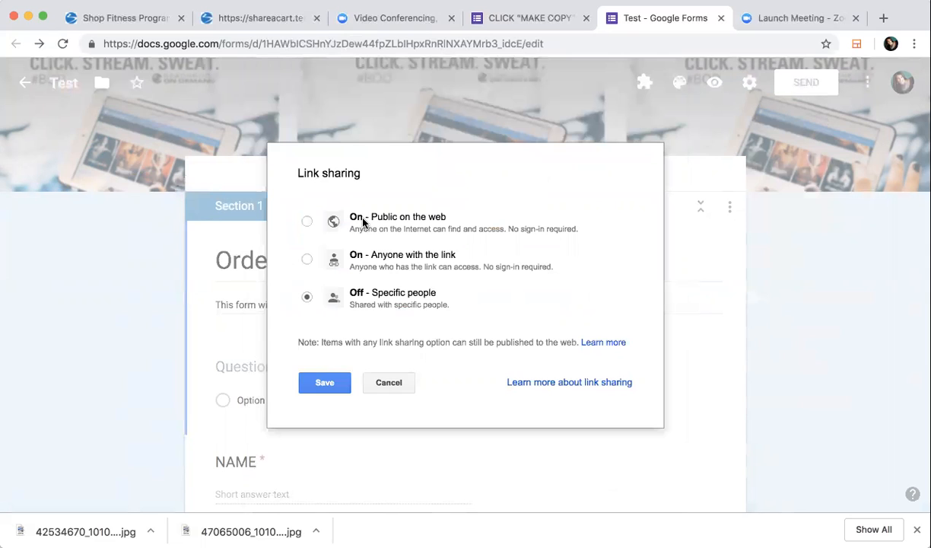
left_click(307, 260)
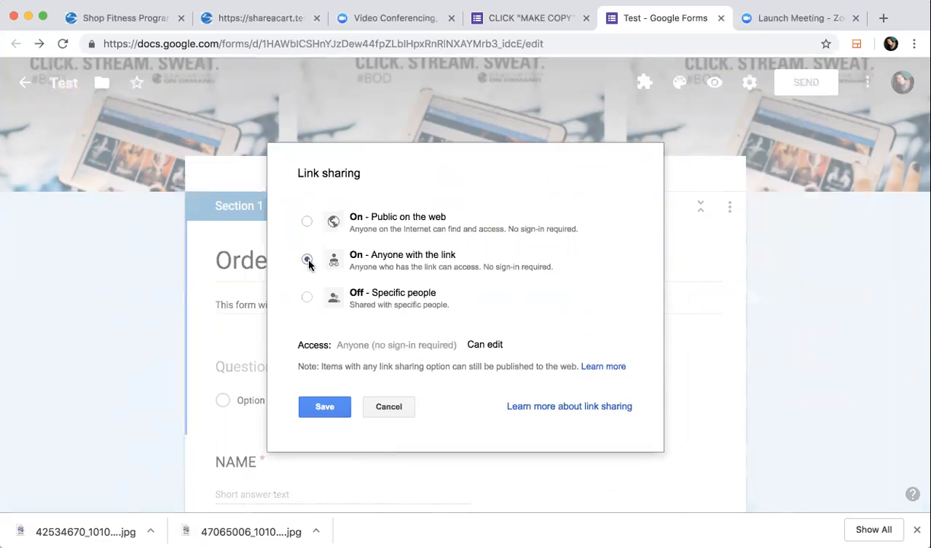
left_click(319, 409)
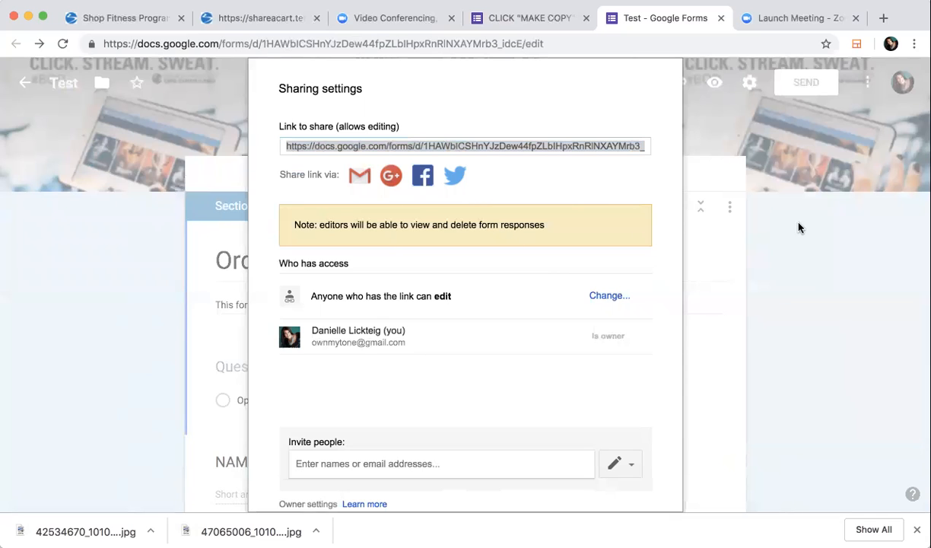
scroll(532, 339, "down", 2)
left_click(305, 468)
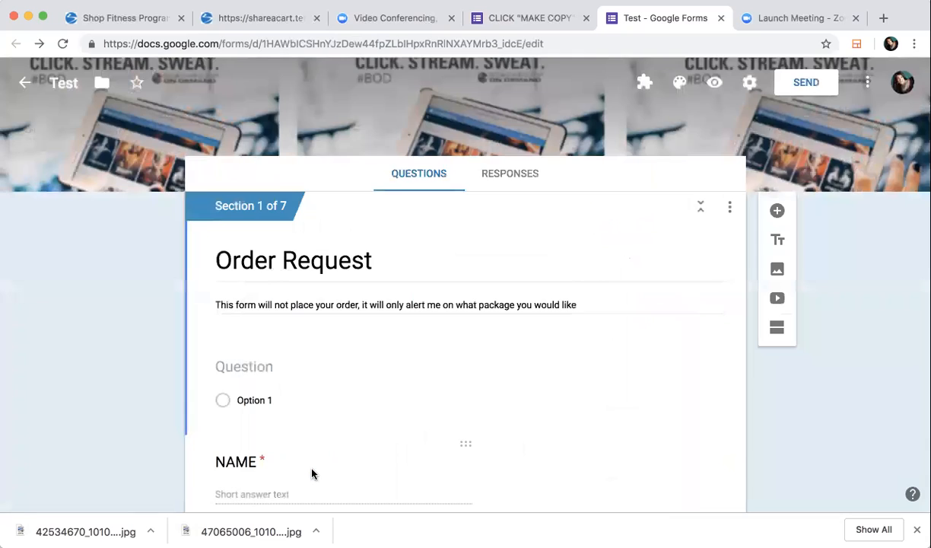
scroll(447, 351, "down", 2)
scroll(448, 350, "up", 1)
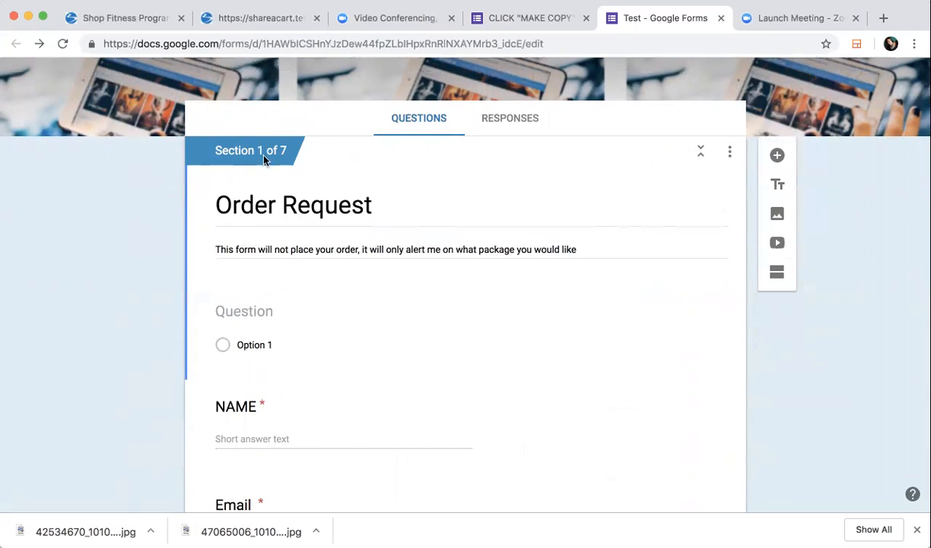
scroll(380, 214, "up", 2)
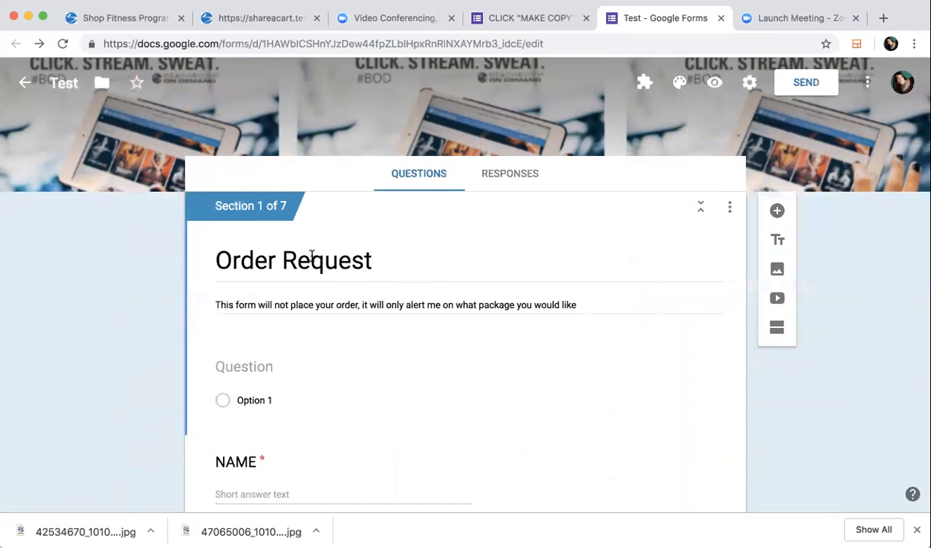
scroll(653, 252, "down", 10)
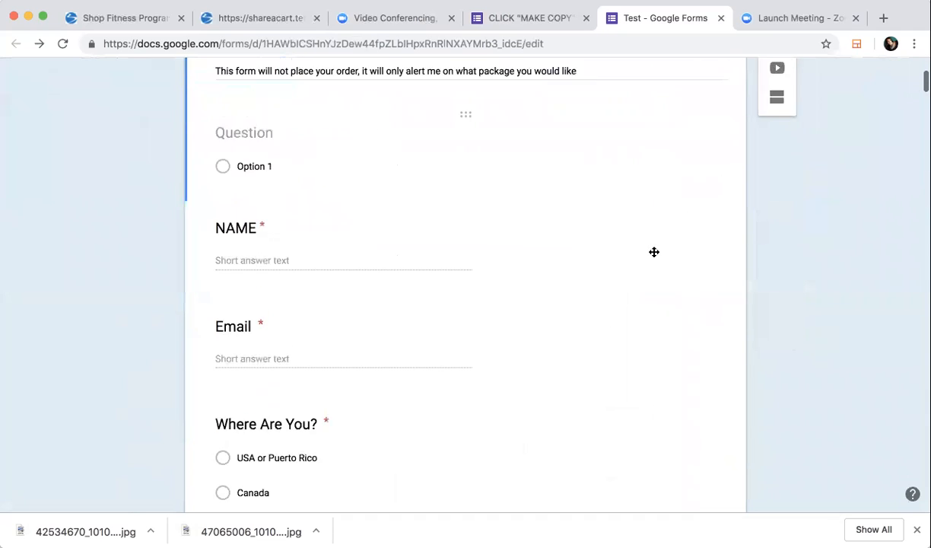
scroll(653, 256, "up", 10)
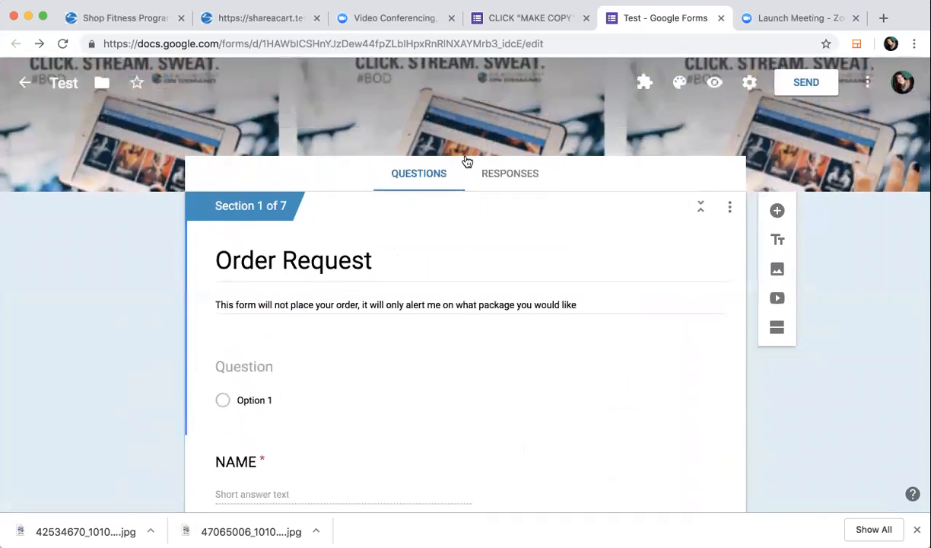
Step: Return to the forms overview, create a new blank form and set its title to hello
left_click(27, 90)
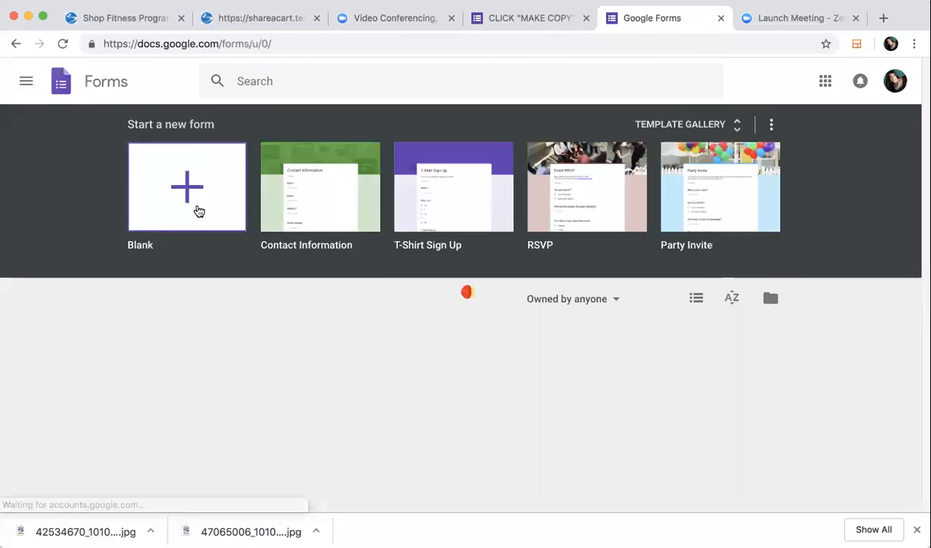
left_click(197, 210)
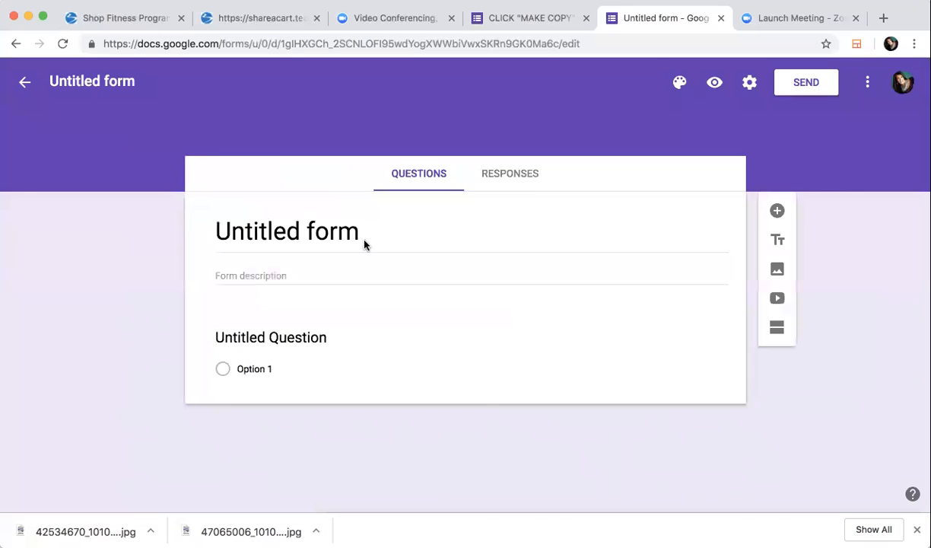
left_click(279, 231)
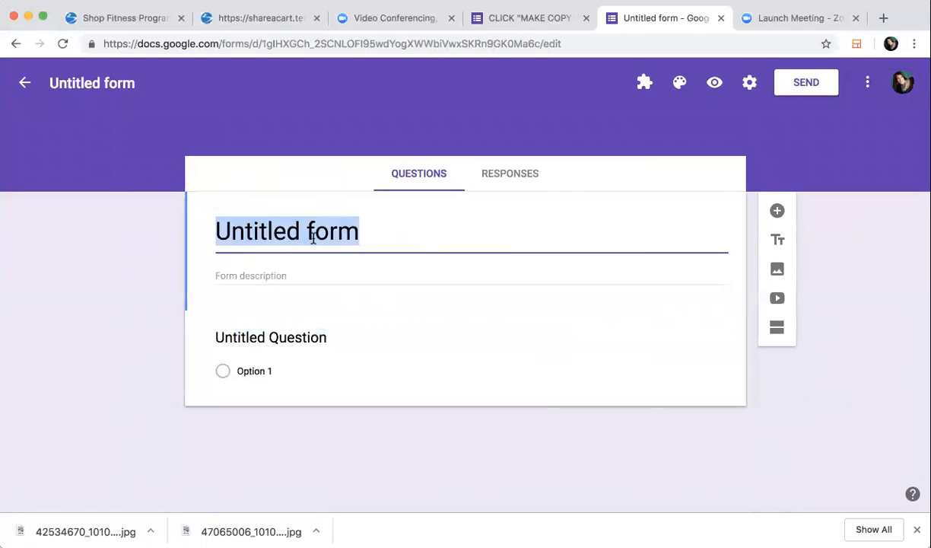
type("C")
key("BackSpace")
type("hell")
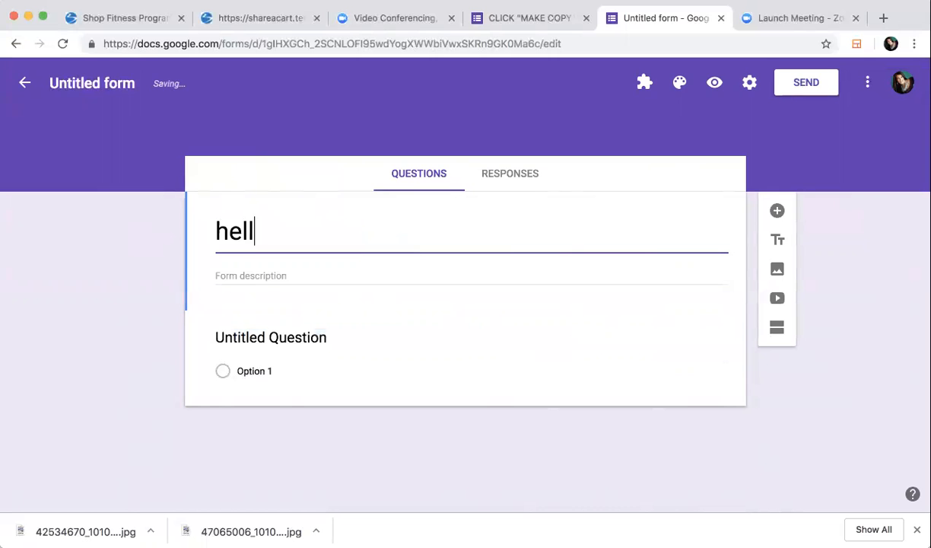
type("o")
Step: Select the untitled question and choose Multiple choice as its question type
left_click(298, 323)
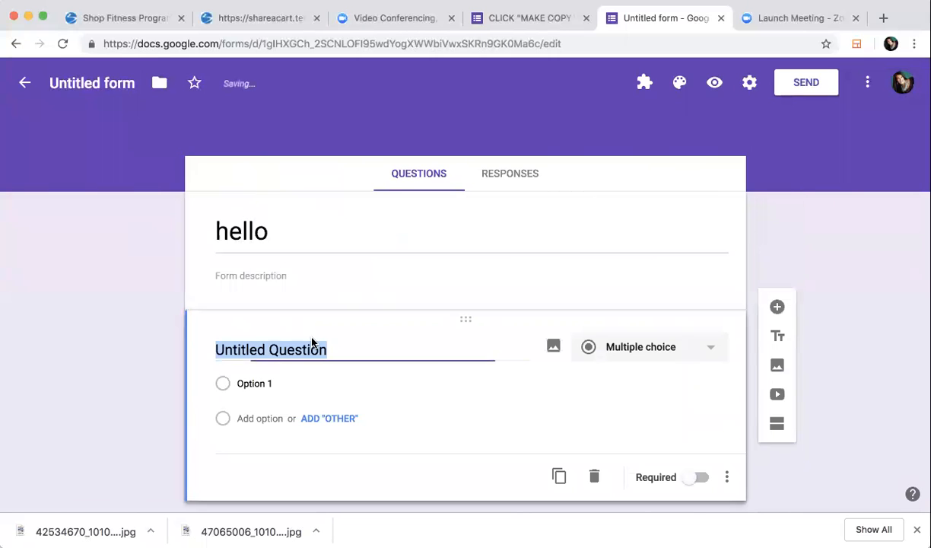
left_click(645, 350)
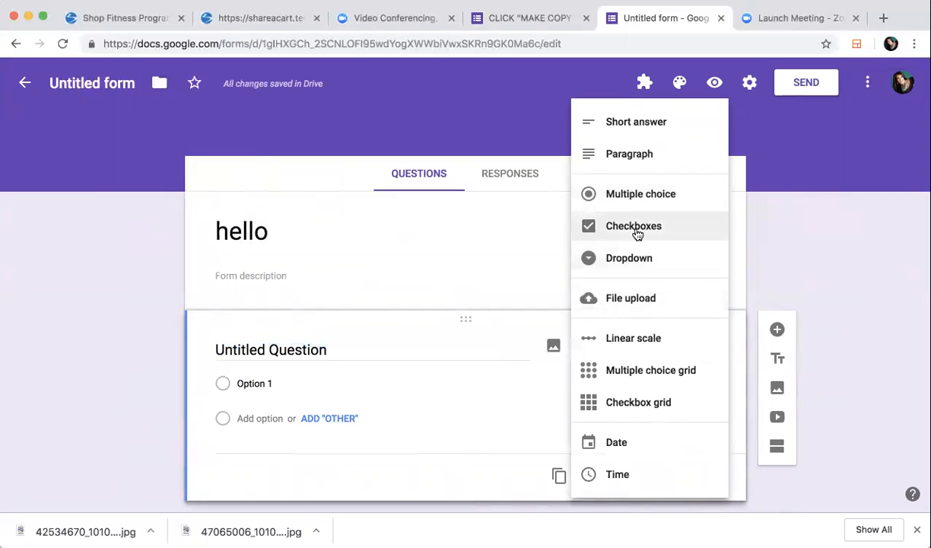
left_click(620, 194)
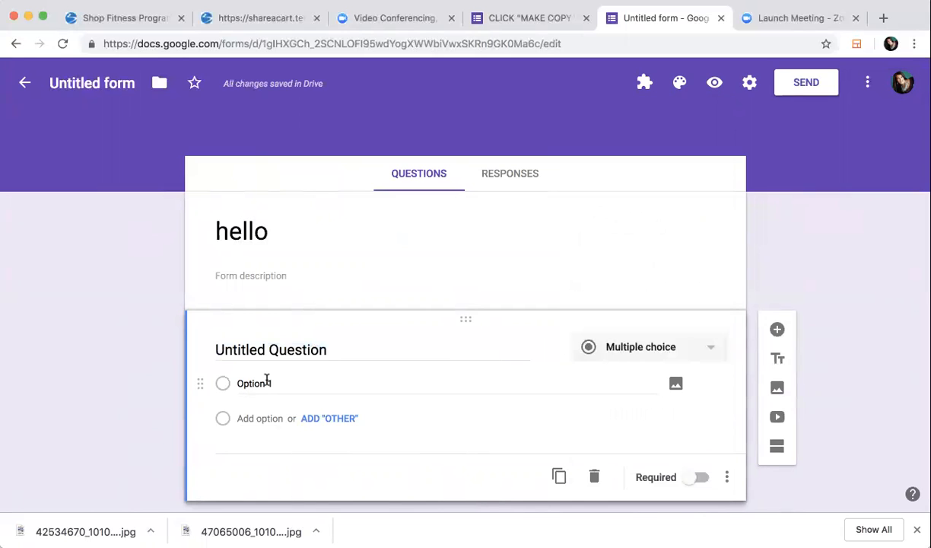
Step: Upload 2.png from the Desktop as the image of the question's first option and label that option 2019
left_click(676, 384)
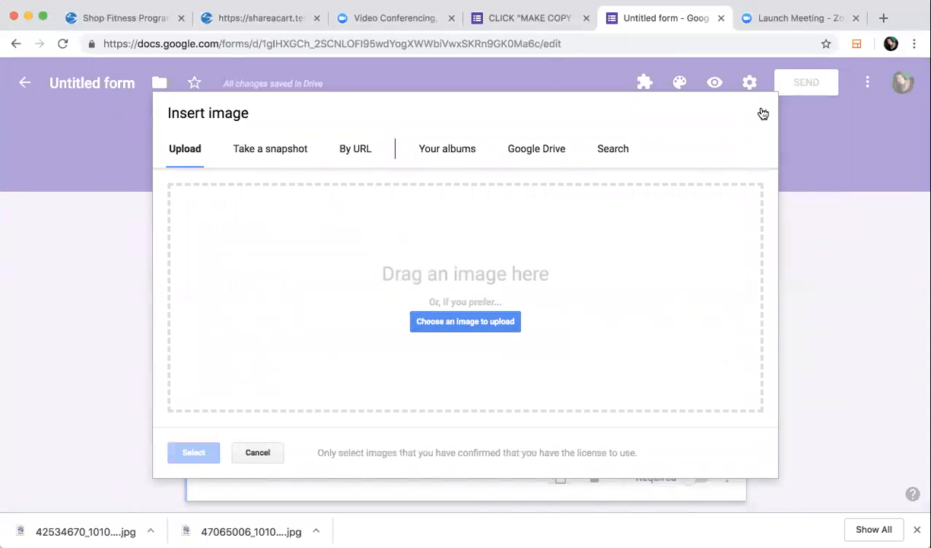
left_click(487, 326)
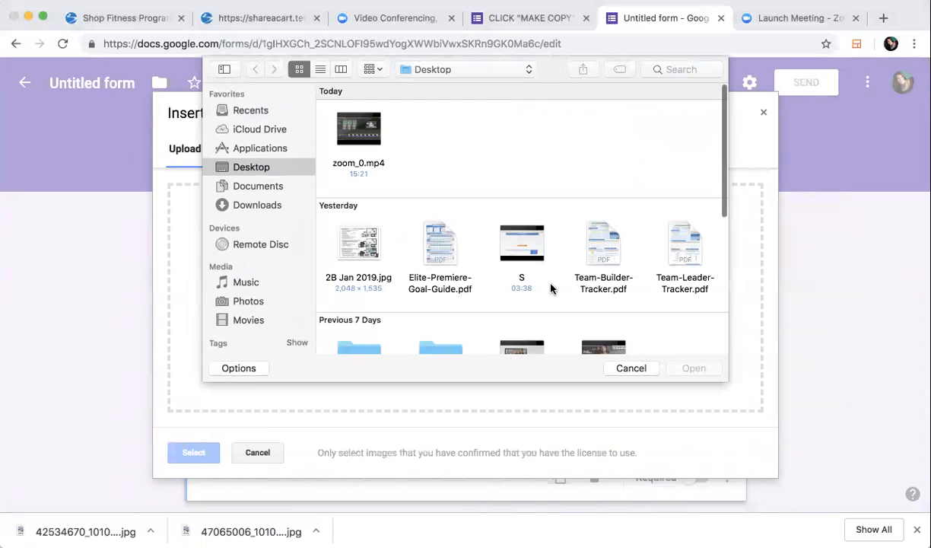
scroll(460, 198, "down", 10)
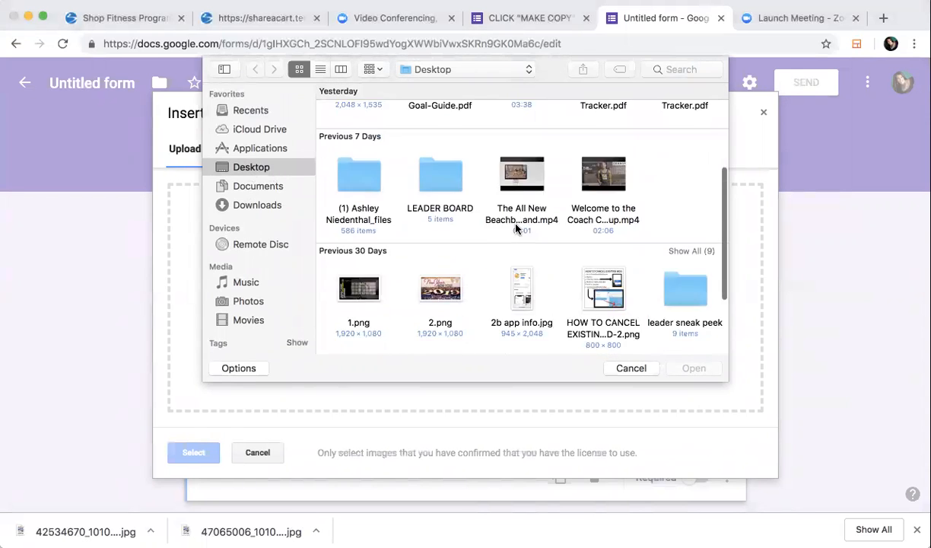
left_click(440, 184)
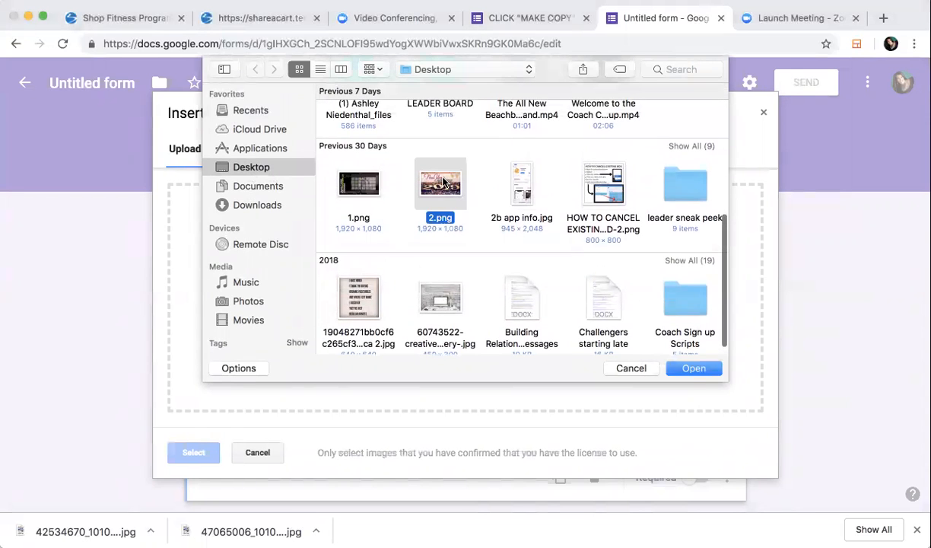
left_click(694, 368)
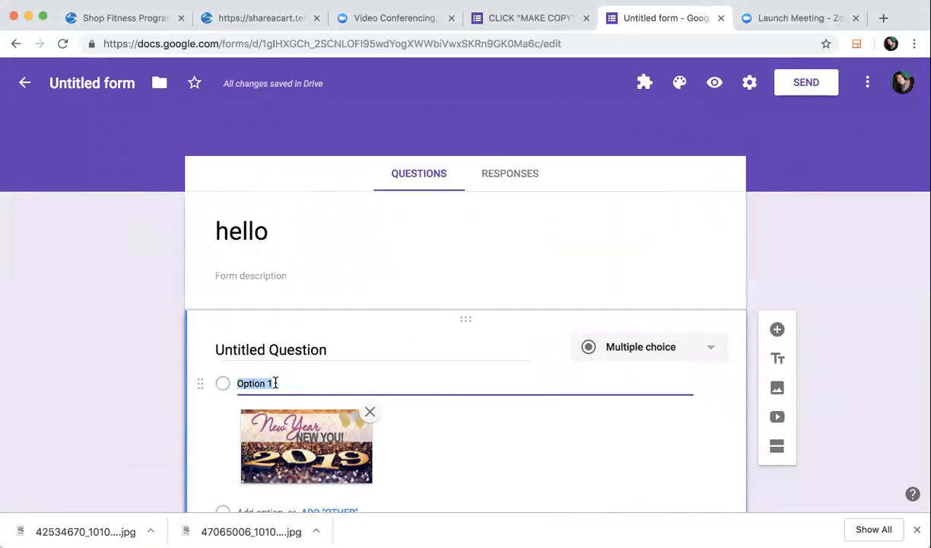
type("2019")
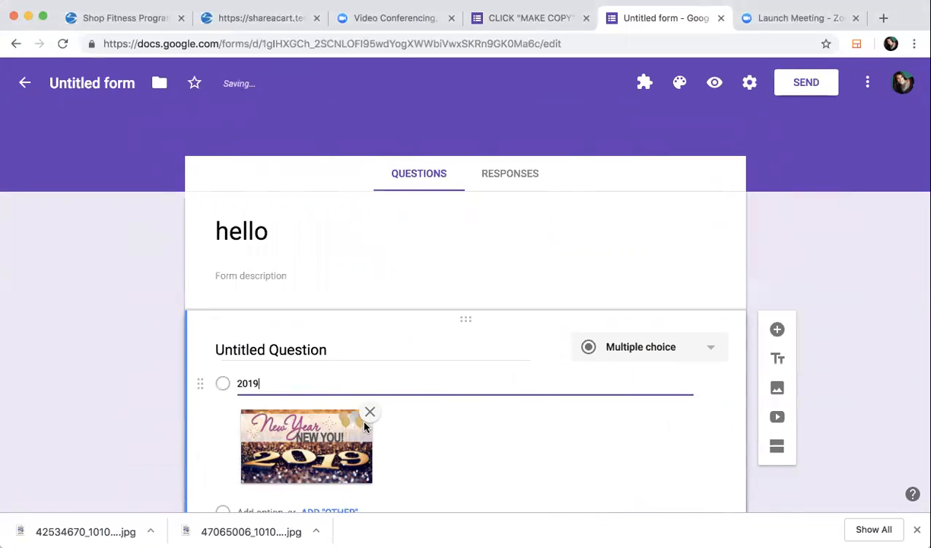
Step: Add a title and description block below the question and set its title to Banner
scroll(363, 426, "down", 3)
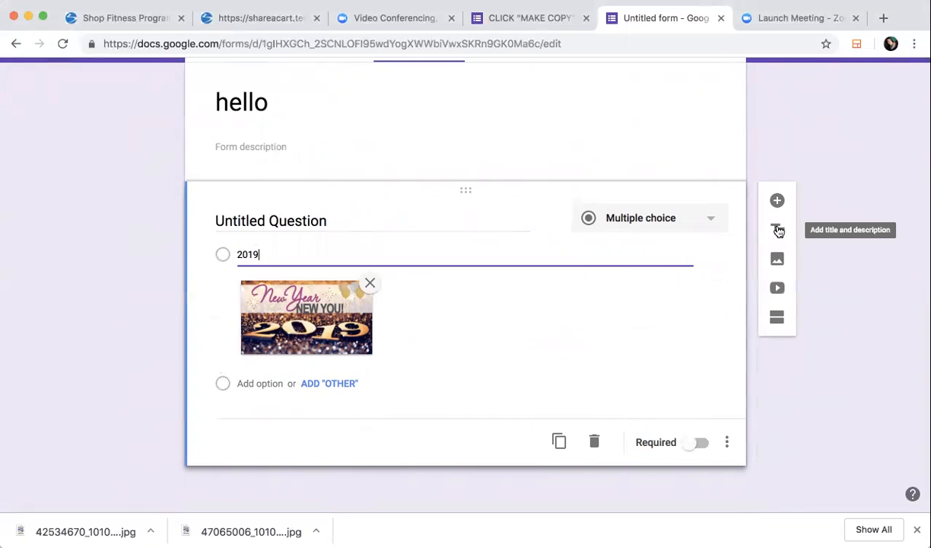
left_click(691, 372)
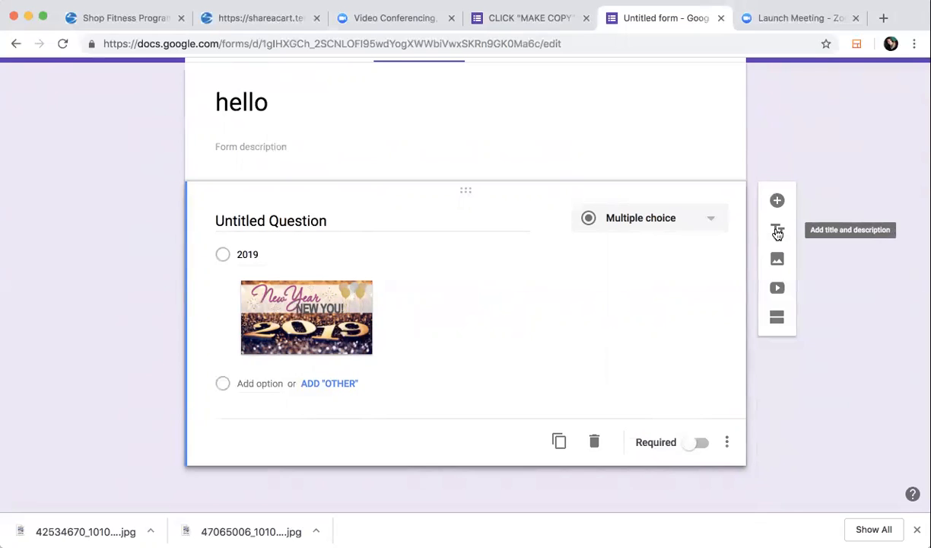
left_click(777, 232)
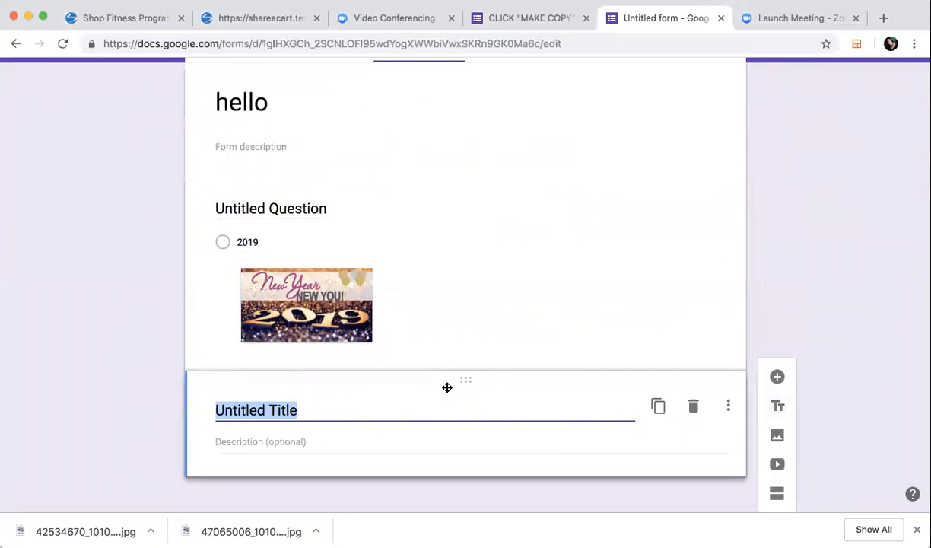
type("Banner")
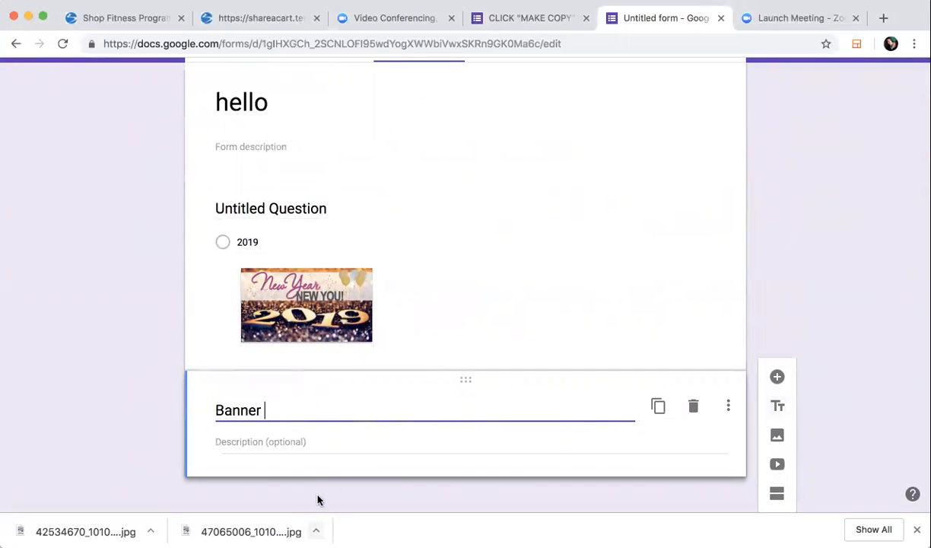
scroll(520, 449, "down", 1)
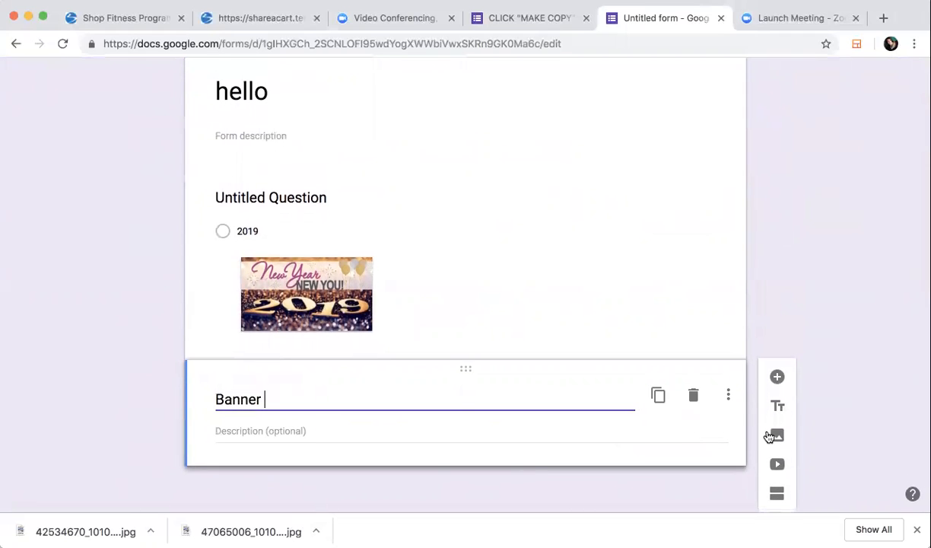
left_click(777, 379)
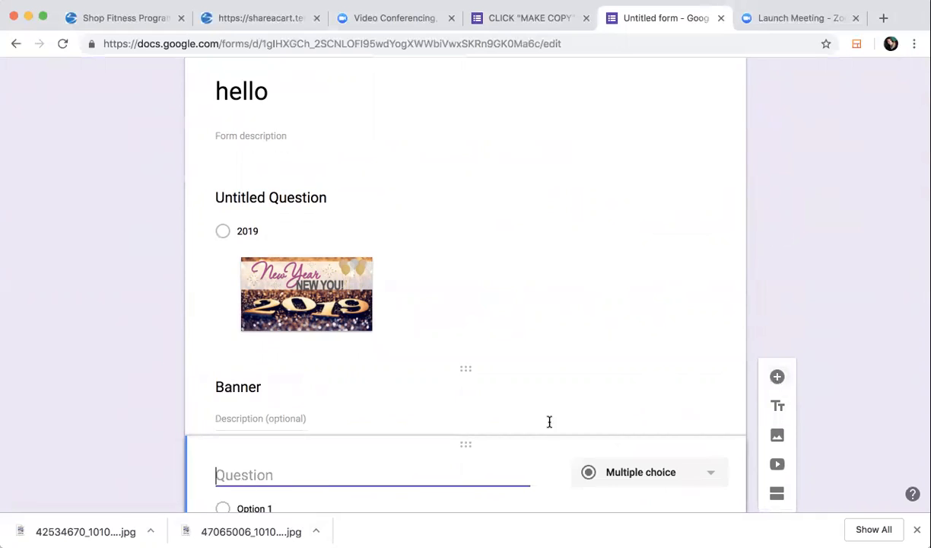
left_click(597, 450)
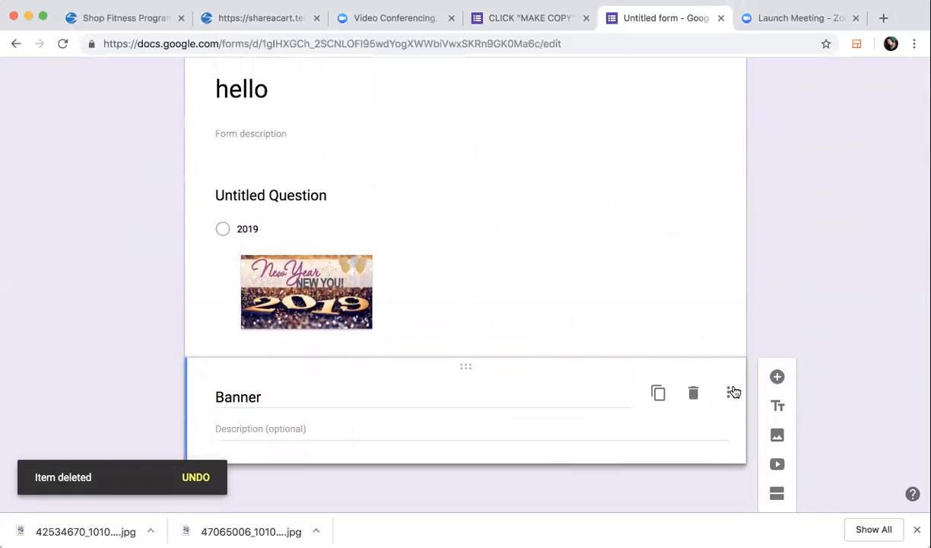
left_click(777, 438)
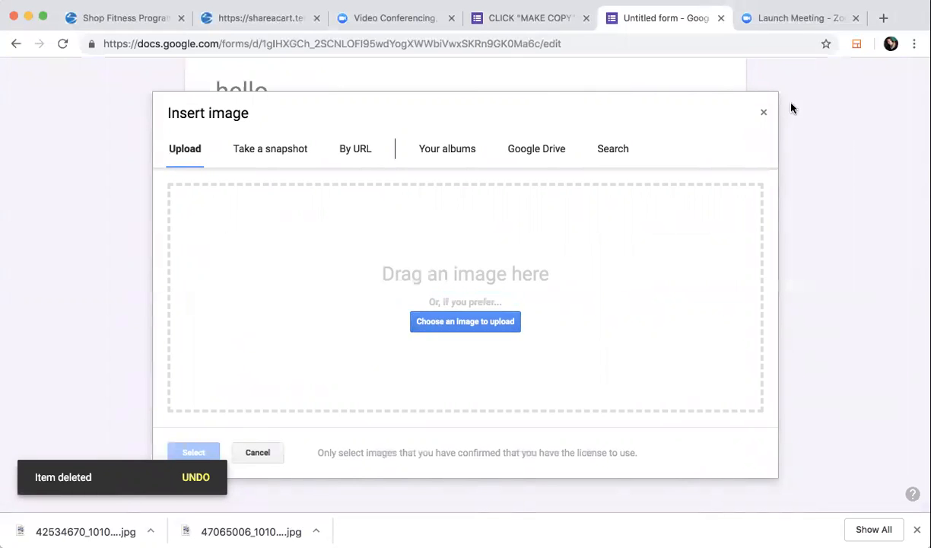
left_click(763, 113)
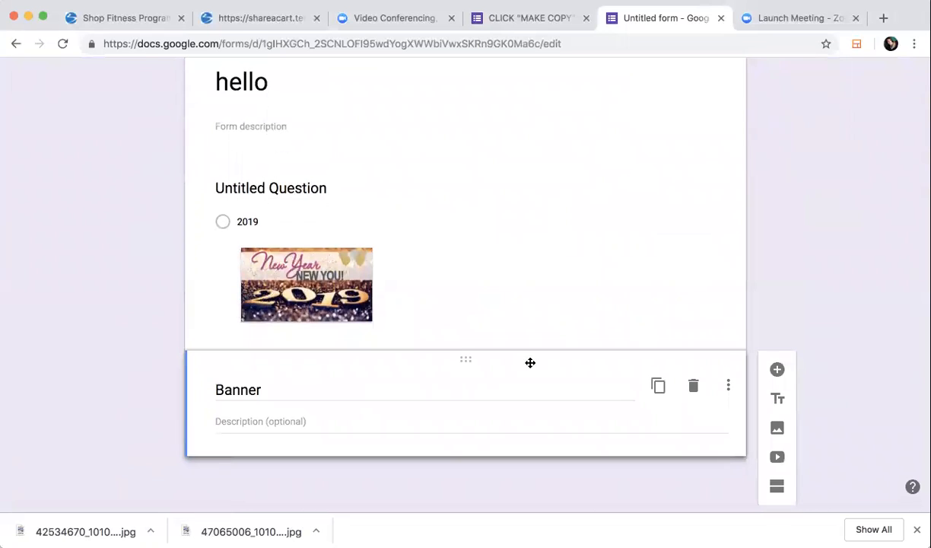
left_click(776, 464)
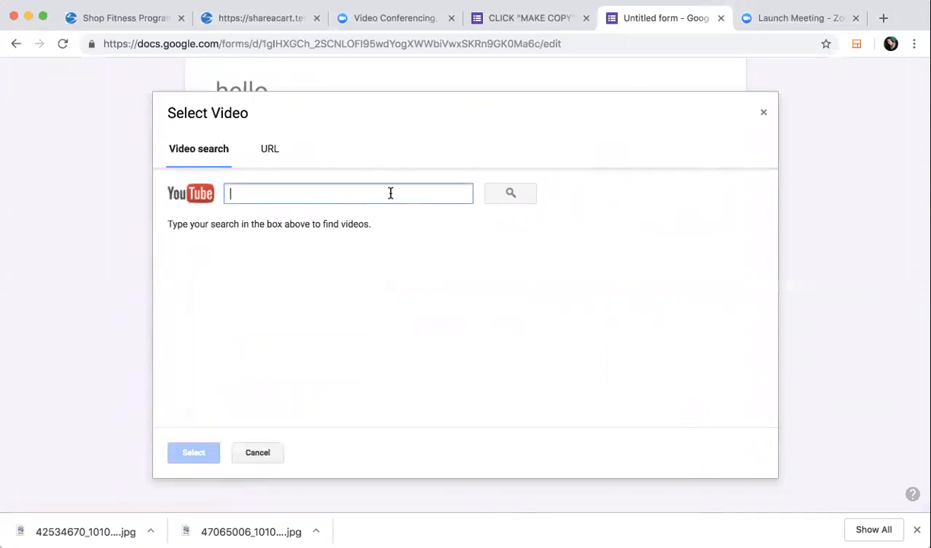
left_click(763, 112)
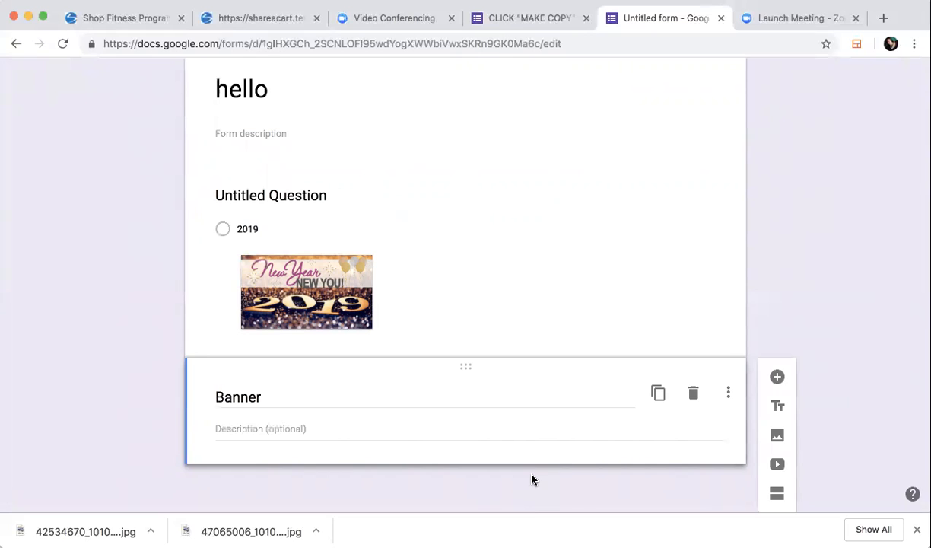
scroll(548, 476, "up", 2)
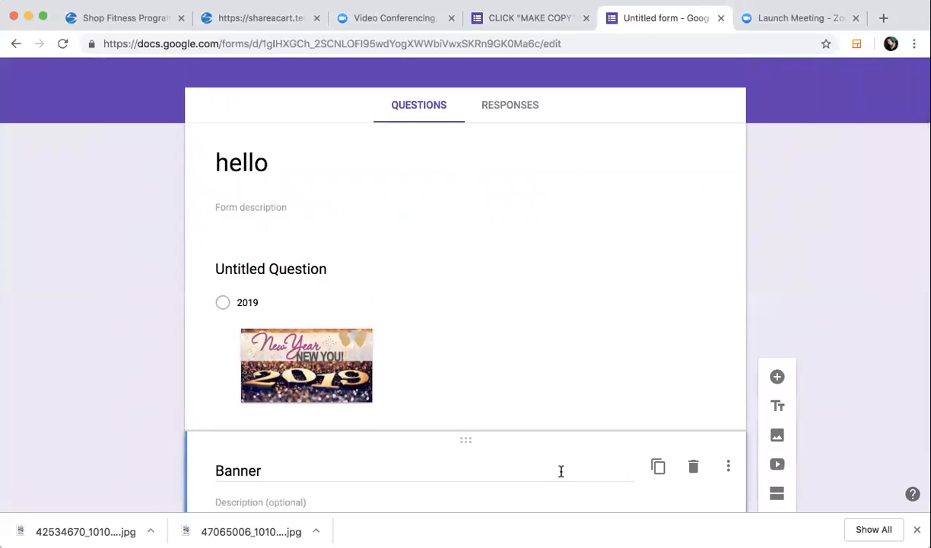
scroll(561, 472, "down", 2)
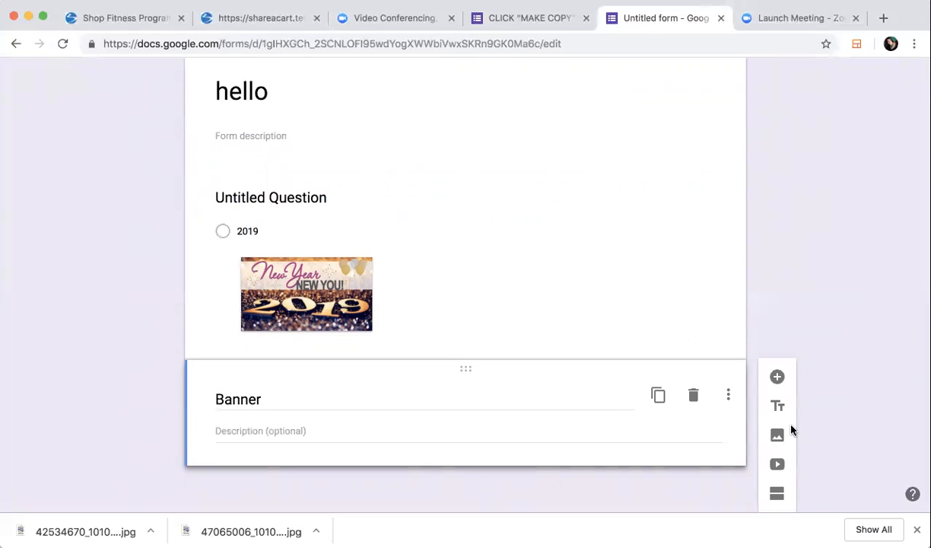
Step: Add a second section after the Banner block and title it new section
left_click(777, 494)
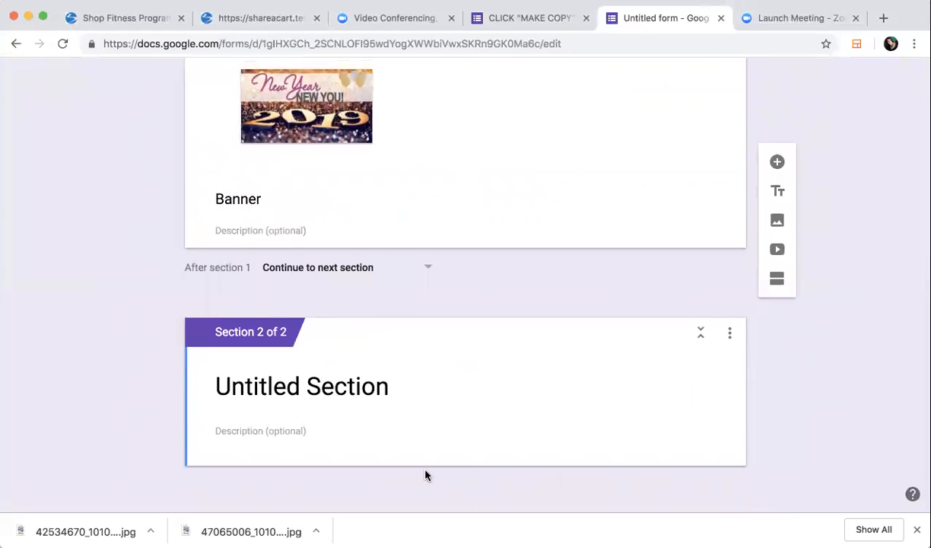
left_click(378, 390)
type("new ")
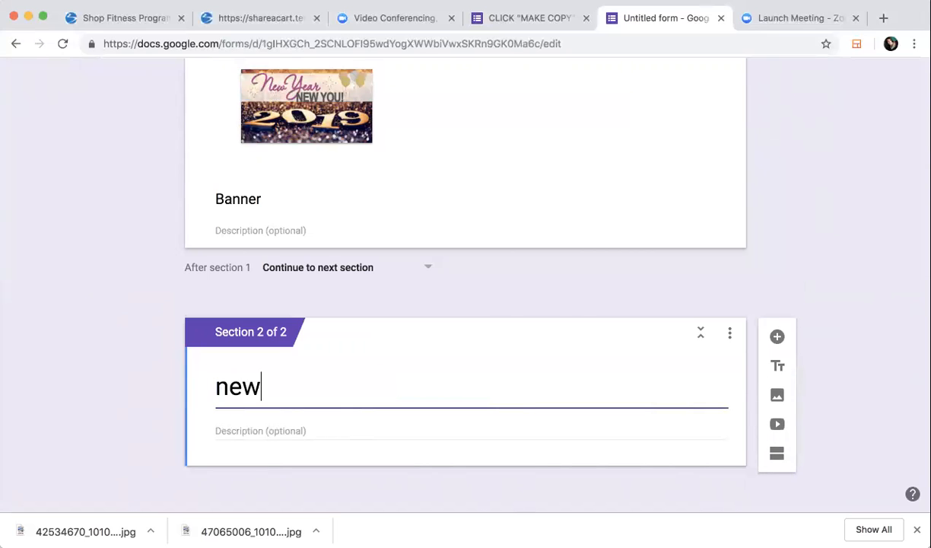
type("sectrion")
key("BackSpace")
key("BackSpace")
key("BackSpace")
key("BackSpace")
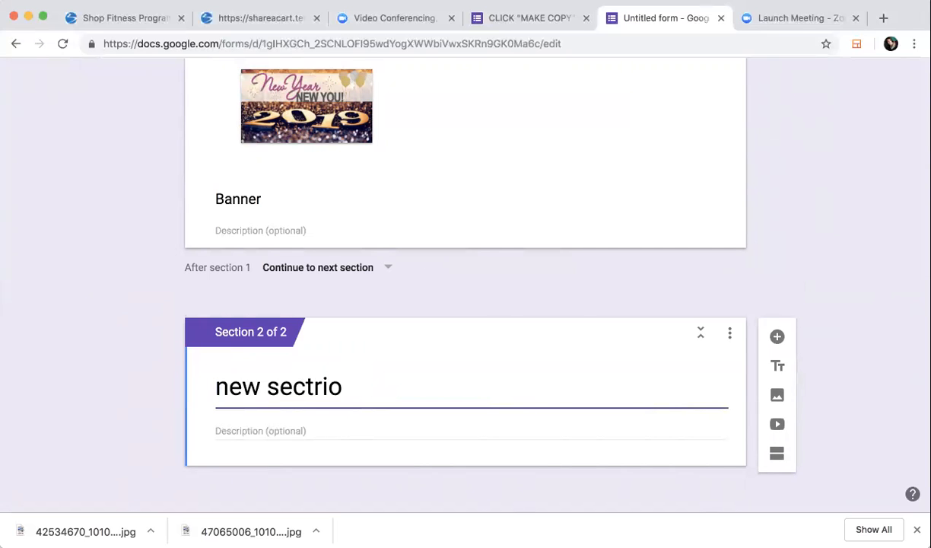
type("ion")
left_click(479, 453)
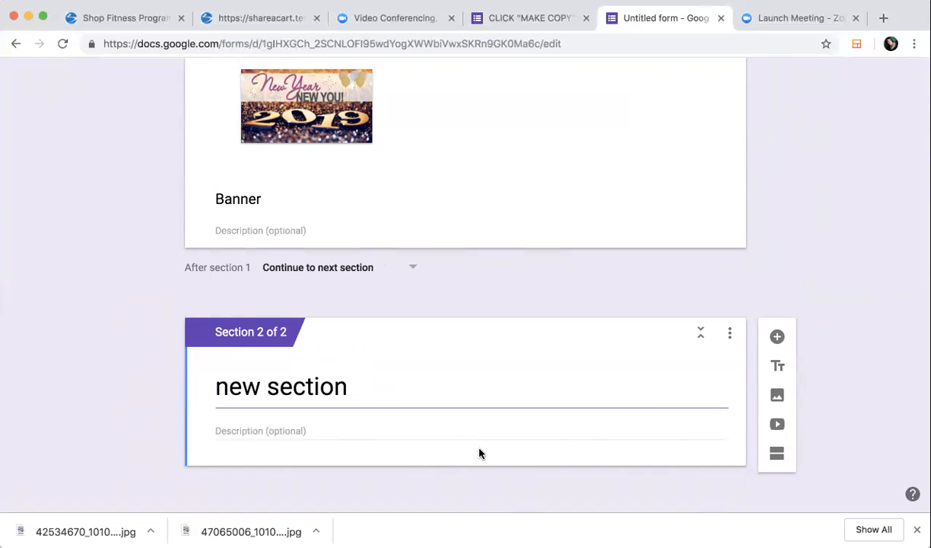
Step: Insert the image 2.png from the Desktop into the second section
left_click(777, 397)
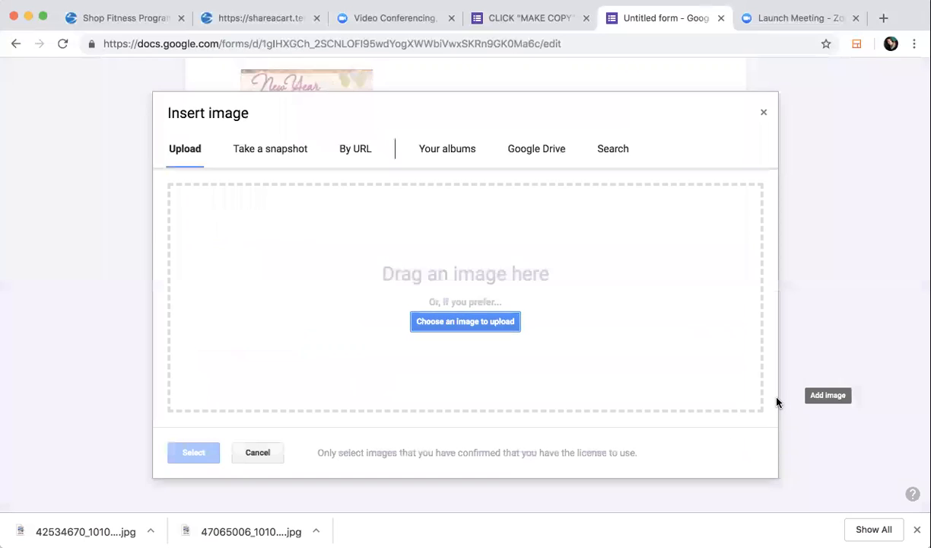
left_click(466, 325)
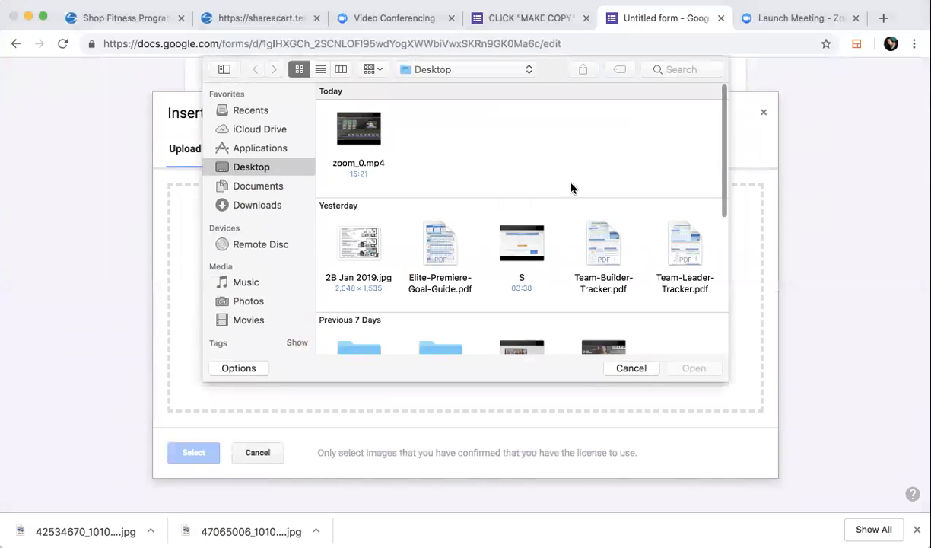
scroll(457, 306, "down", 5)
left_click(437, 209)
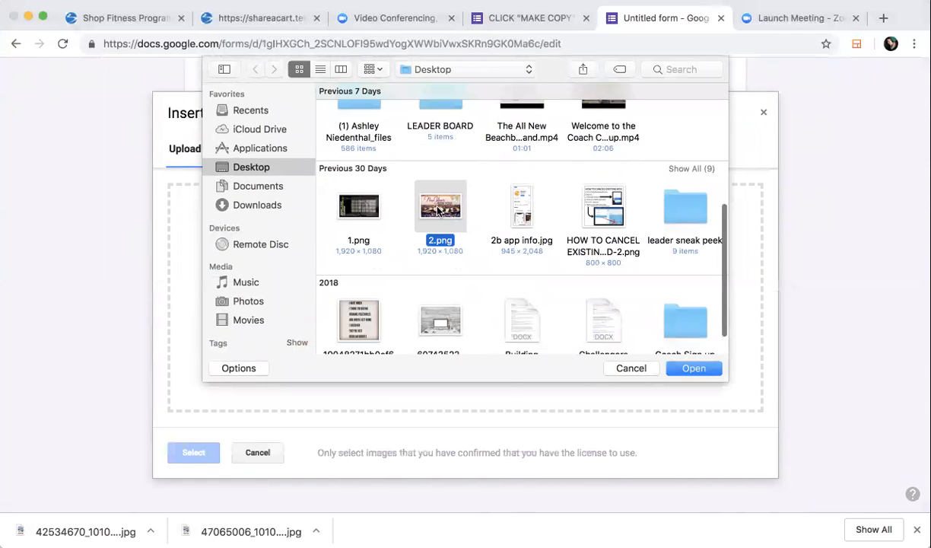
left_click(693, 370)
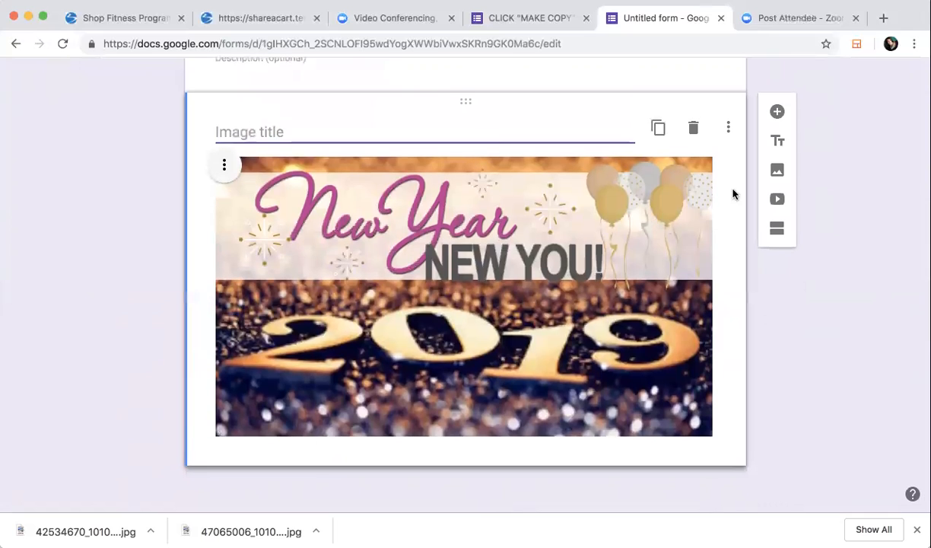
Step: Add a title and description block below the image with title Mega Bundle and description lkdjfl;kdj;flkajsdf
left_click(779, 144)
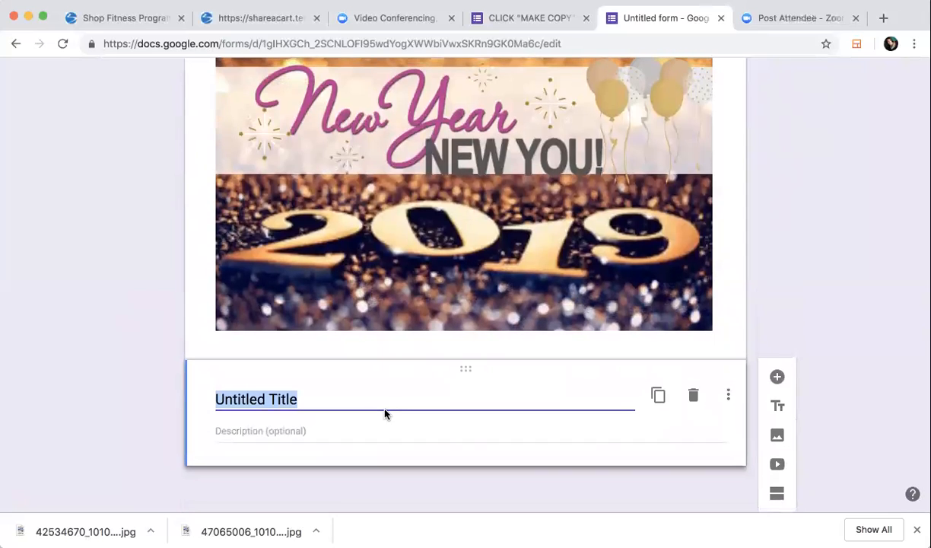
type("mega")
key("BackSpace")
key("BackSpace")
key("BackSpace")
type("Mega Bundle")
left_click(333, 439)
type("lkdjfl;kdj;flkajsdf")
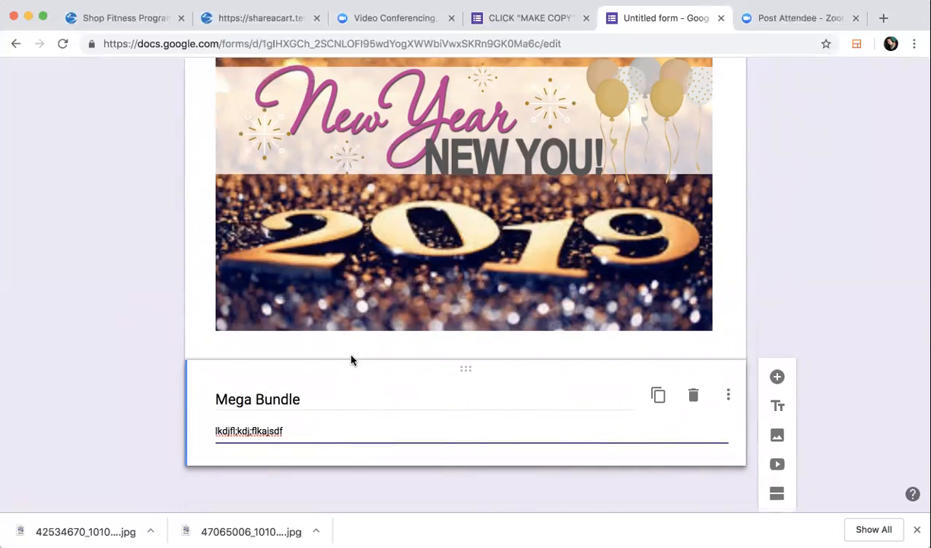
Step: Change the second section's title to New Packages
scroll(351, 360, "up", 4)
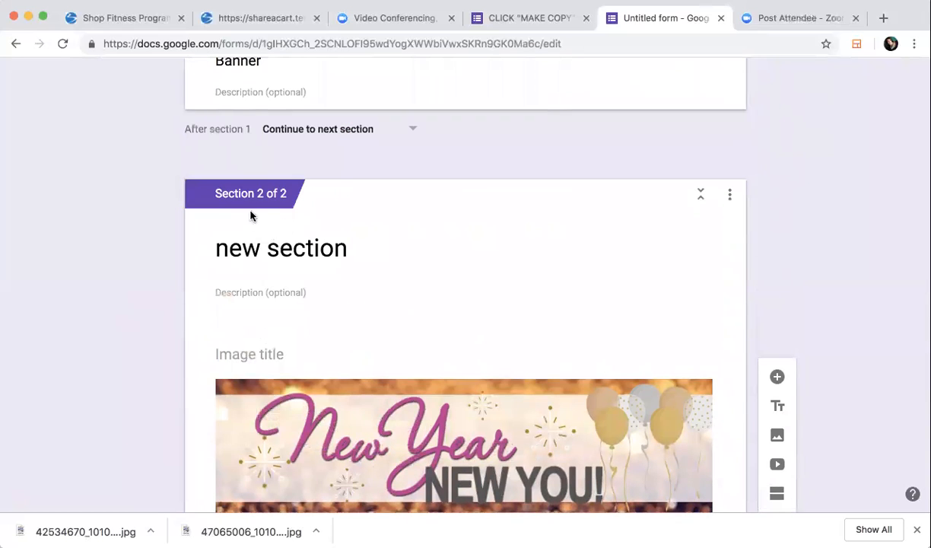
scroll(349, 337, "down", 1)
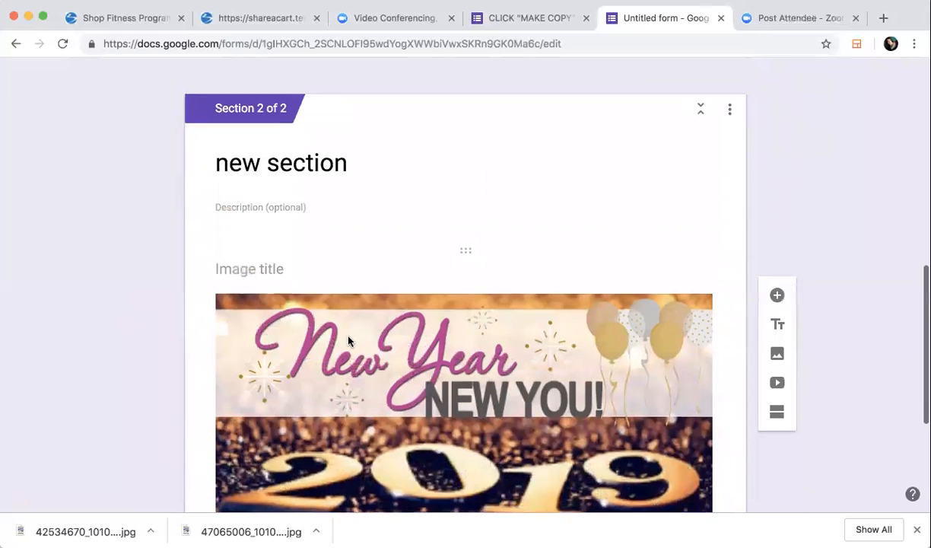
scroll(348, 341, "down", 1)
left_click(224, 265)
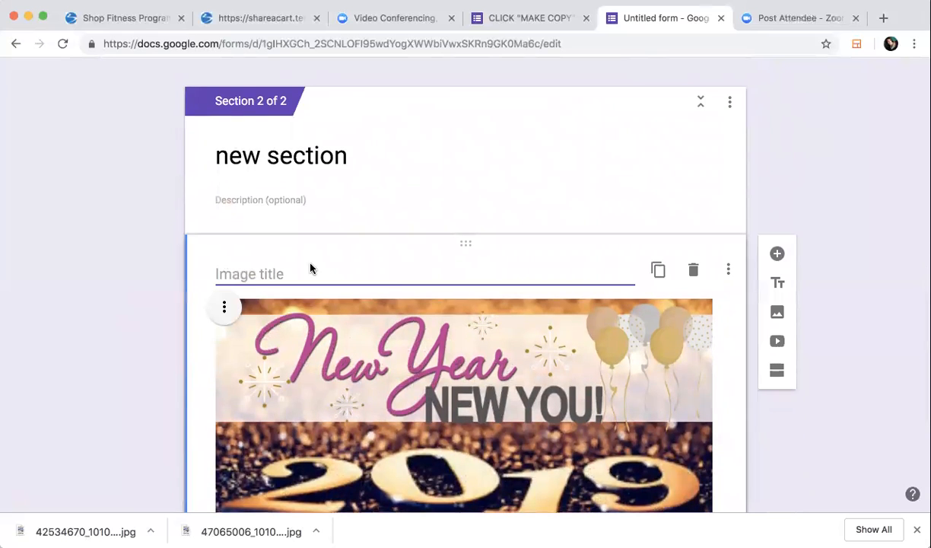
scroll(427, 293, "down", 3)
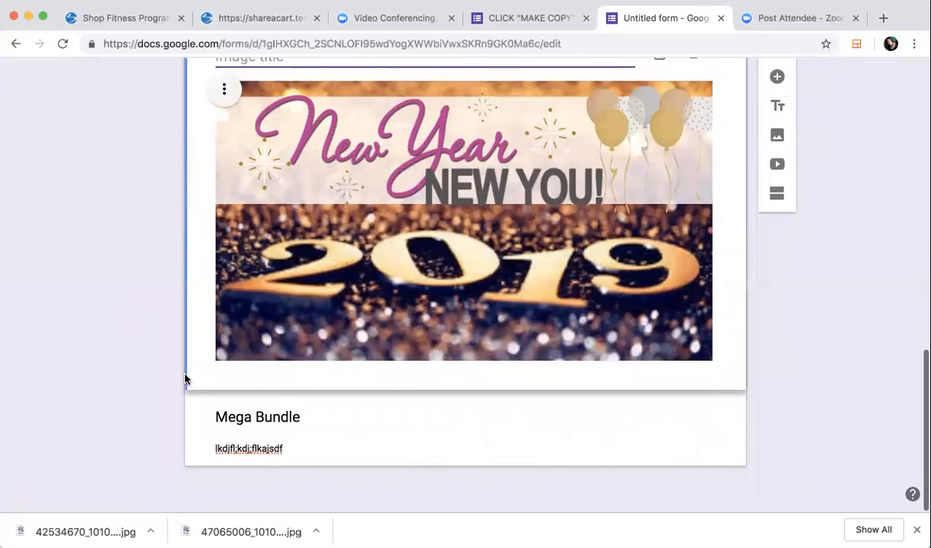
scroll(289, 466, "up", 3)
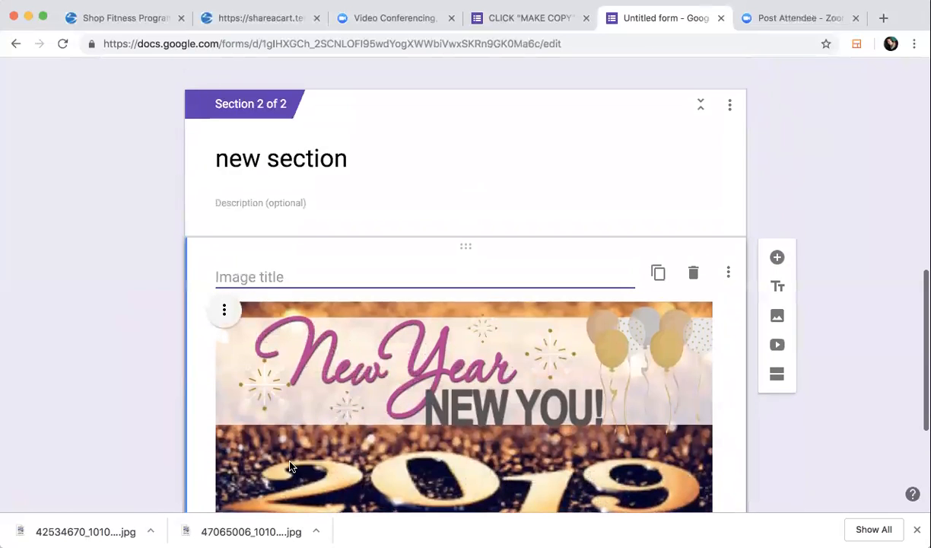
left_click(267, 187)
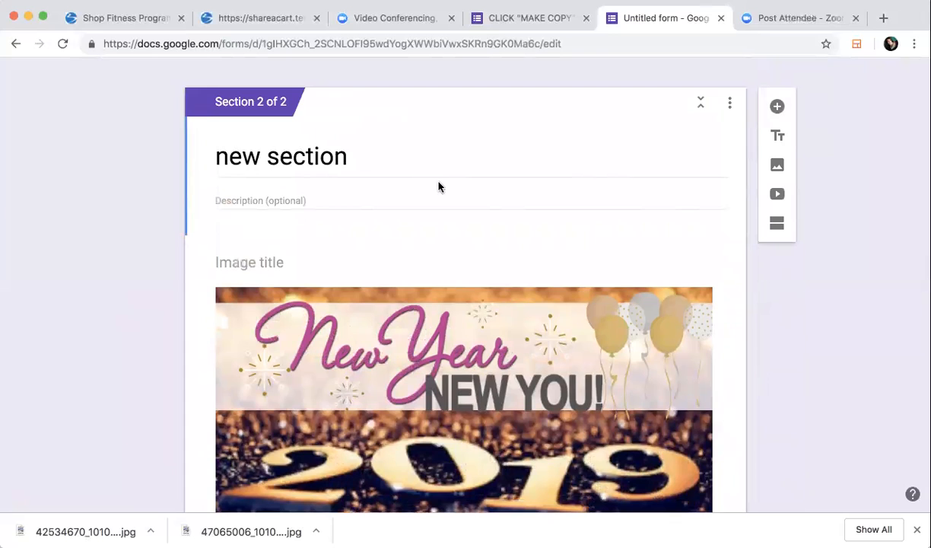
triple_click(316, 158)
type("N")
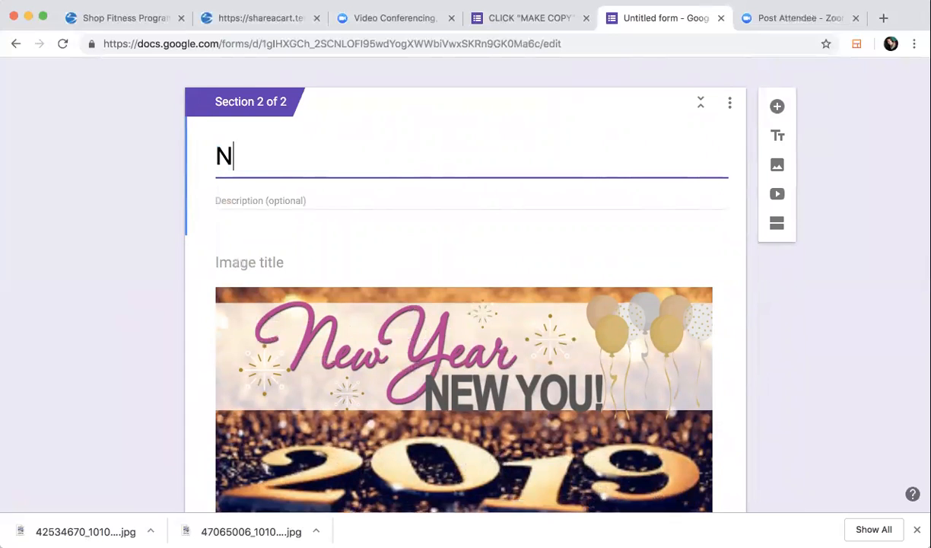
type("ew Package")
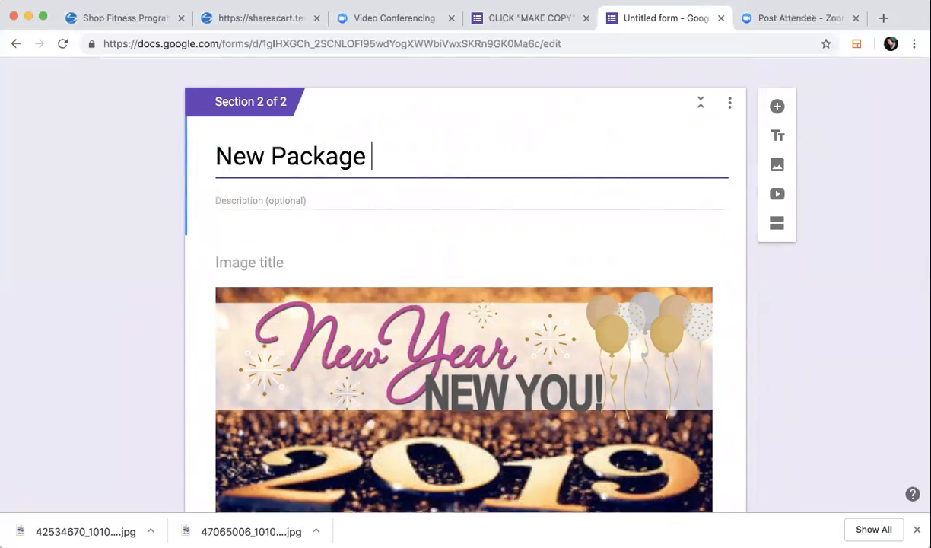
key("BackSpace")
type("s")
left_click(629, 199)
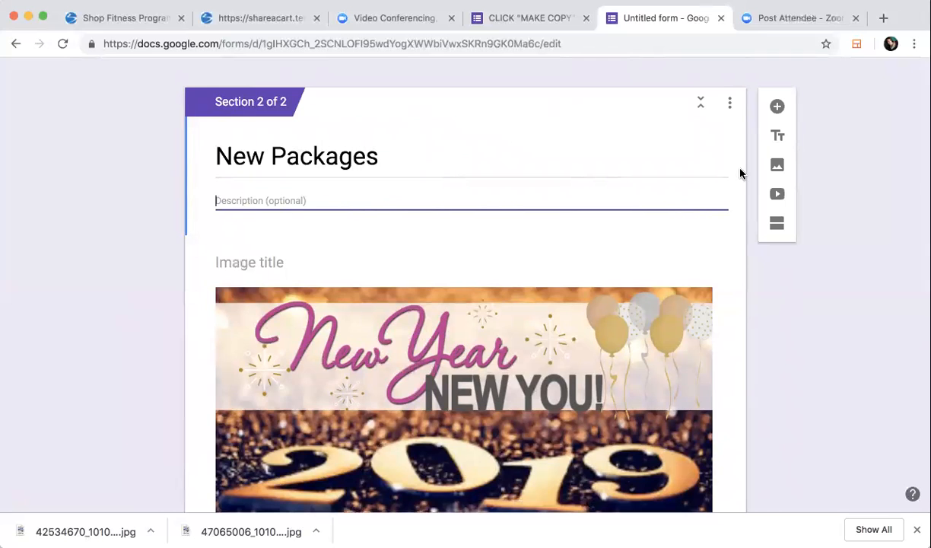
Step: Add a title and description block between the section header and the image, and title it Mega Pack
left_click(778, 135)
type("Mega Pack")
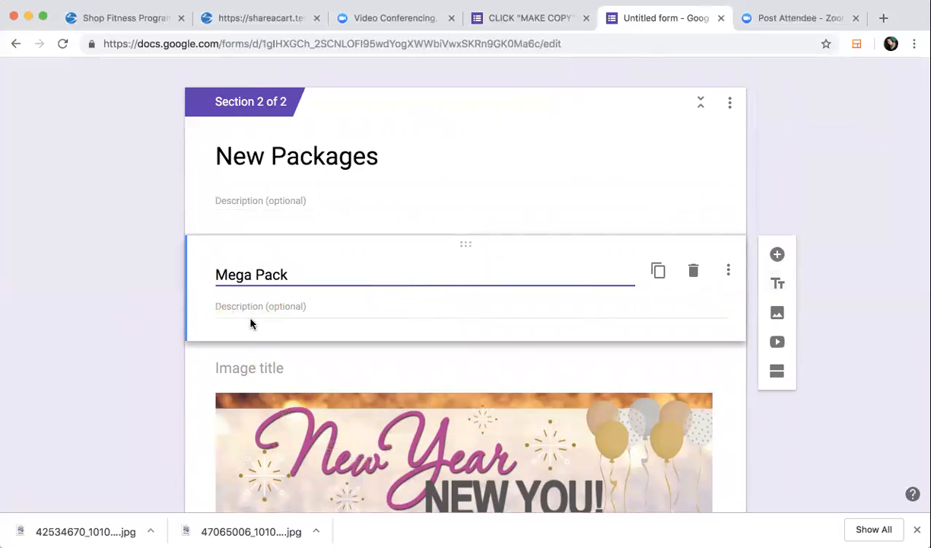
left_click(271, 307)
Step: Clear the title of the block below the image and replace its description with sjdlfkjsdlkj
scroll(272, 309, "down", 3)
scroll(272, 314, "down", 1)
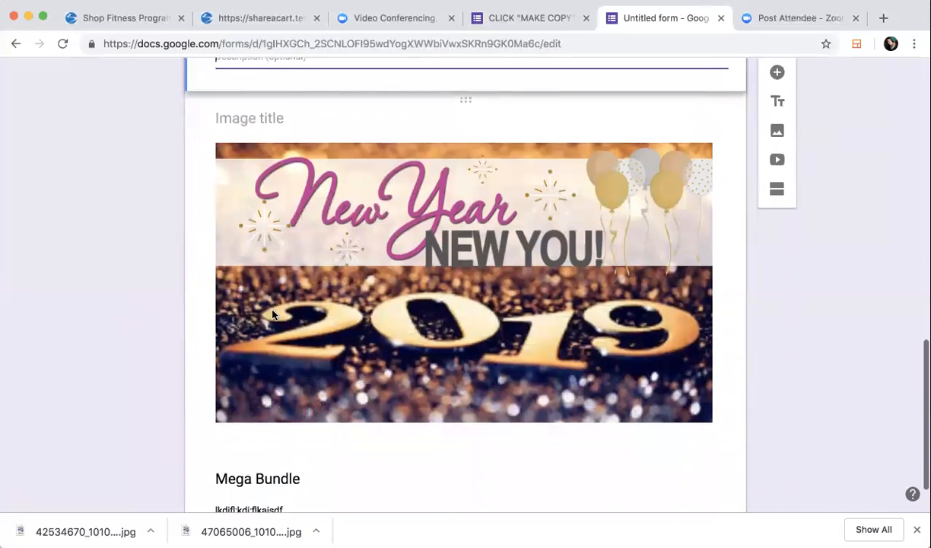
left_click(276, 432)
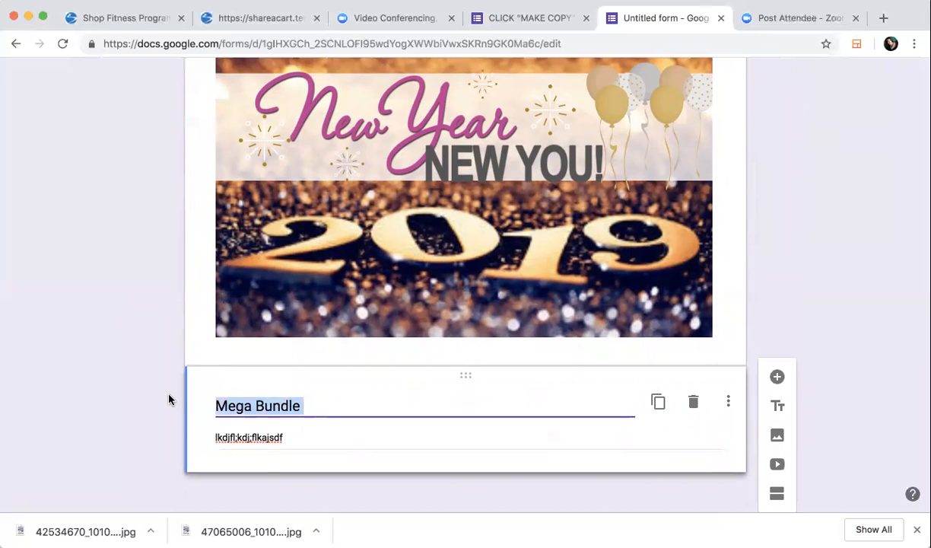
key("BackSpace")
scroll(285, 377, "up", 3)
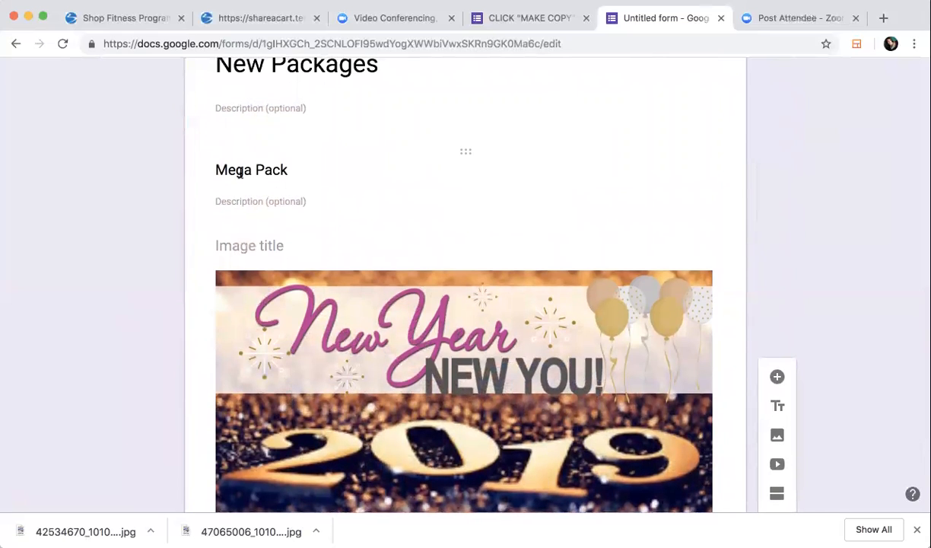
scroll(248, 190, "down", 3)
scroll(254, 198, "down", 2)
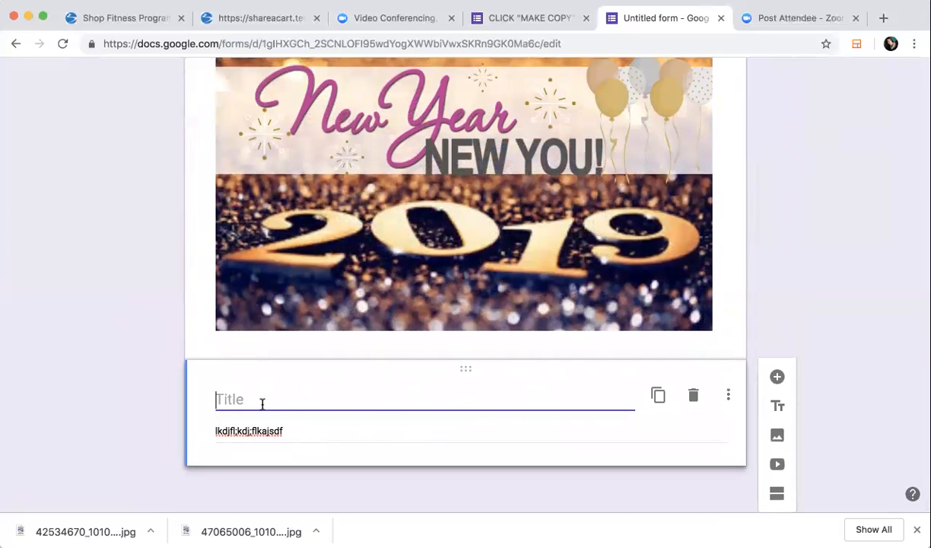
triple_click(241, 431)
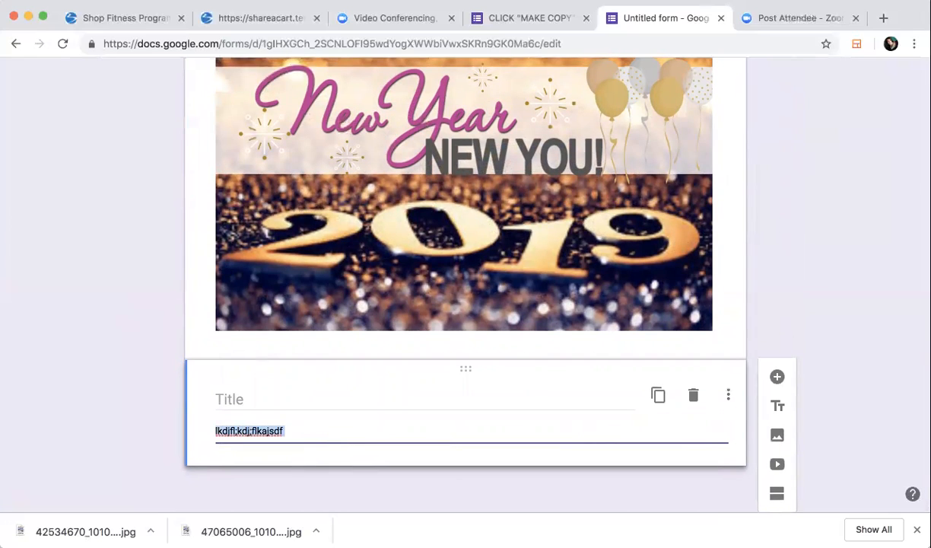
type("sjdlfkjsdlkj")
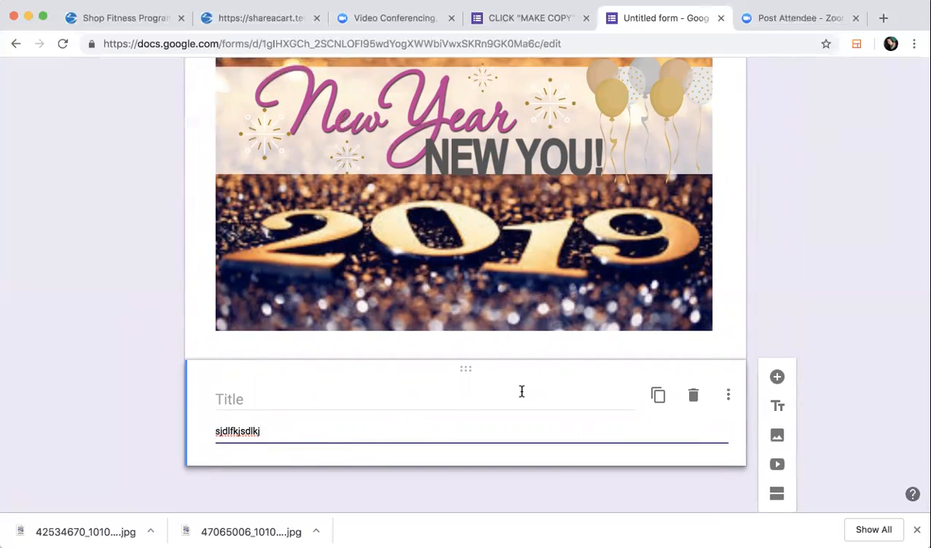
Step: Add a third section at the end of the form and title it buy
left_click(781, 498)
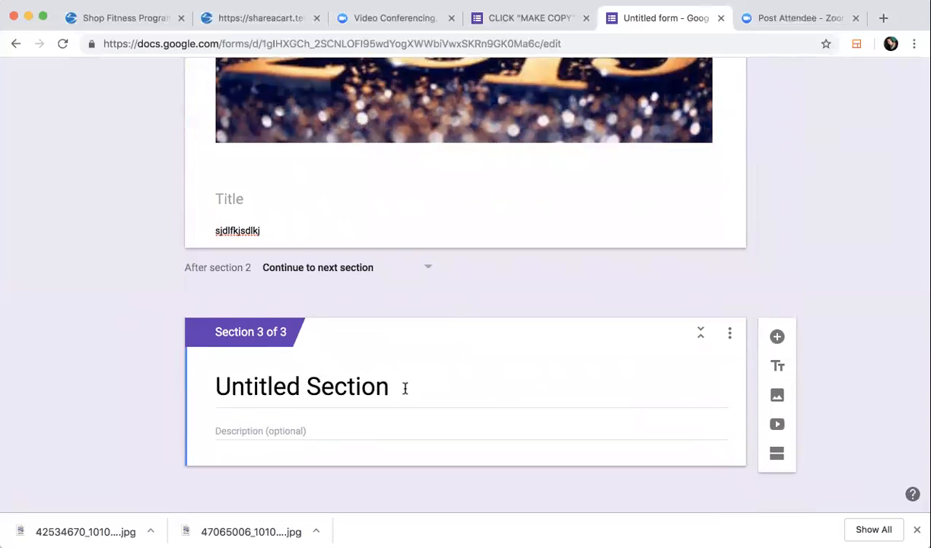
type("buy")
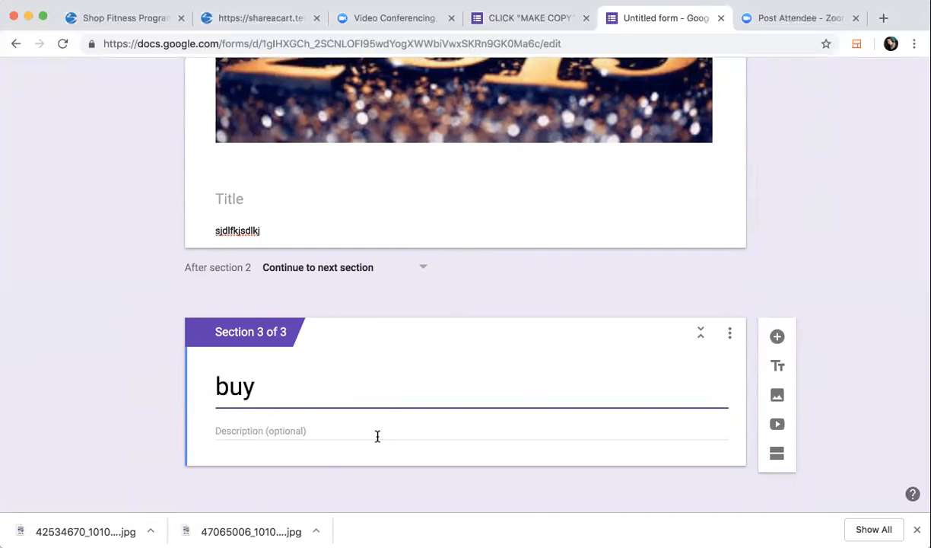
Step: Add the answer options 2018 and 2000 to the multiple-choice question in the first section
scroll(377, 436, "up", 10)
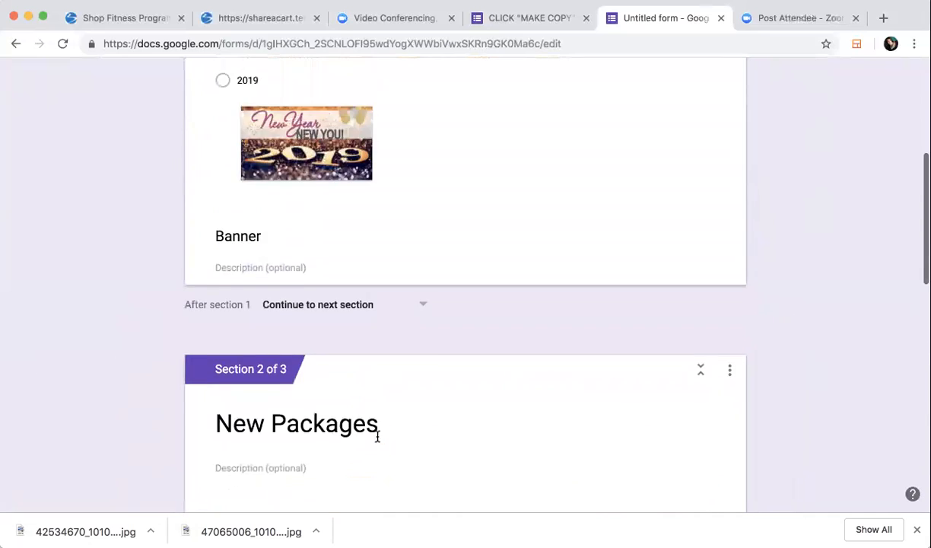
scroll(377, 436, "up", 5)
scroll(377, 436, "down", 2)
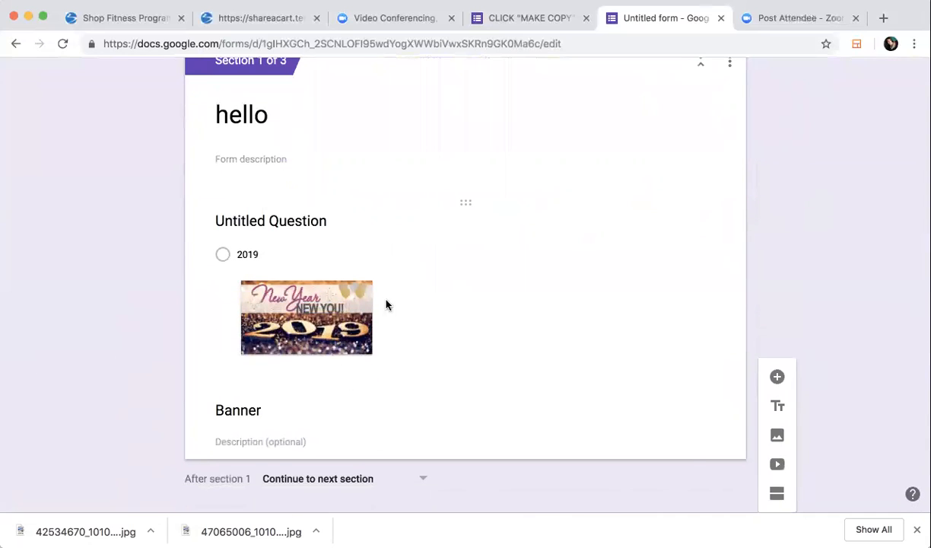
left_click(386, 304)
left_click(272, 396)
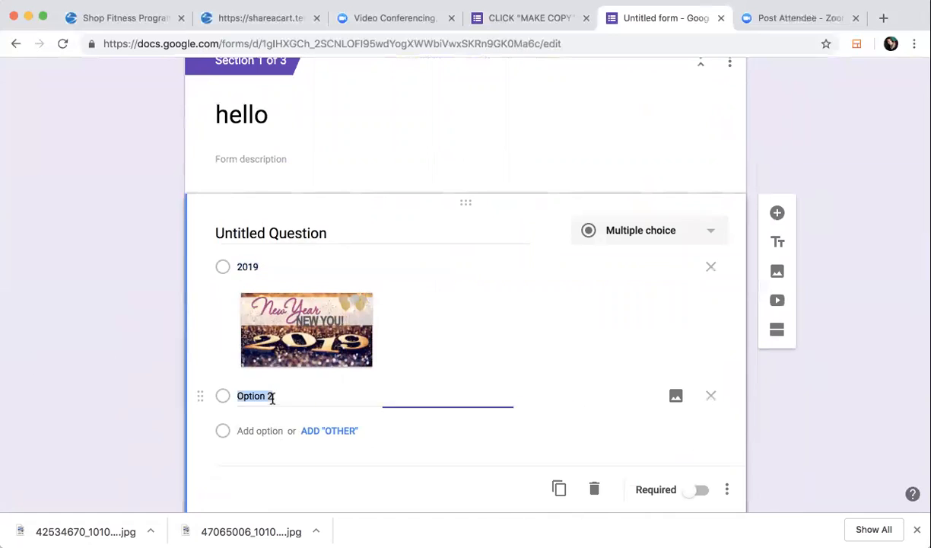
type("2018")
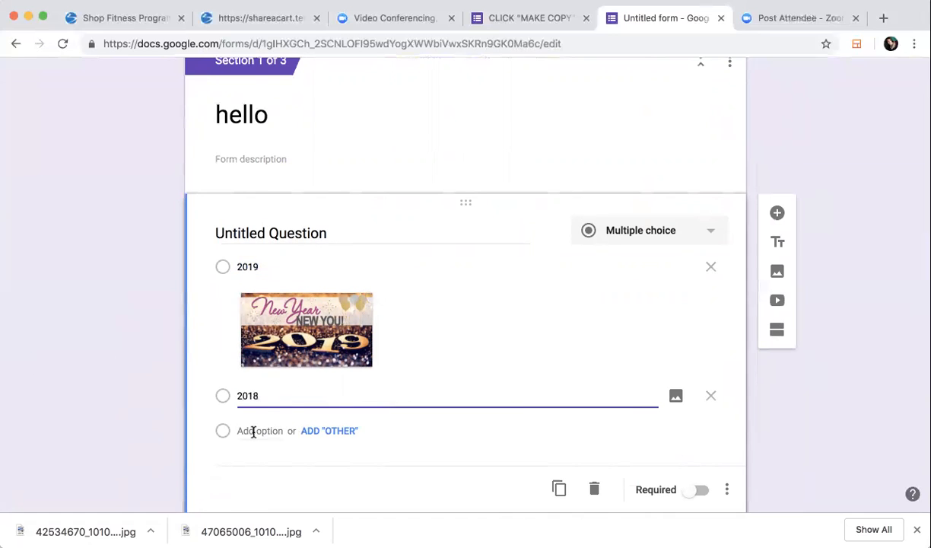
left_click(254, 431)
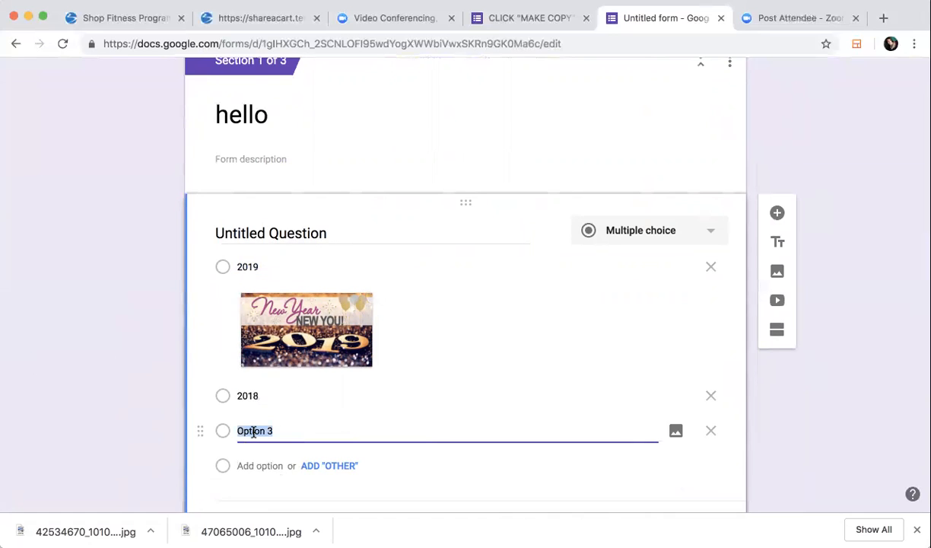
type("2000")
left_click(270, 452)
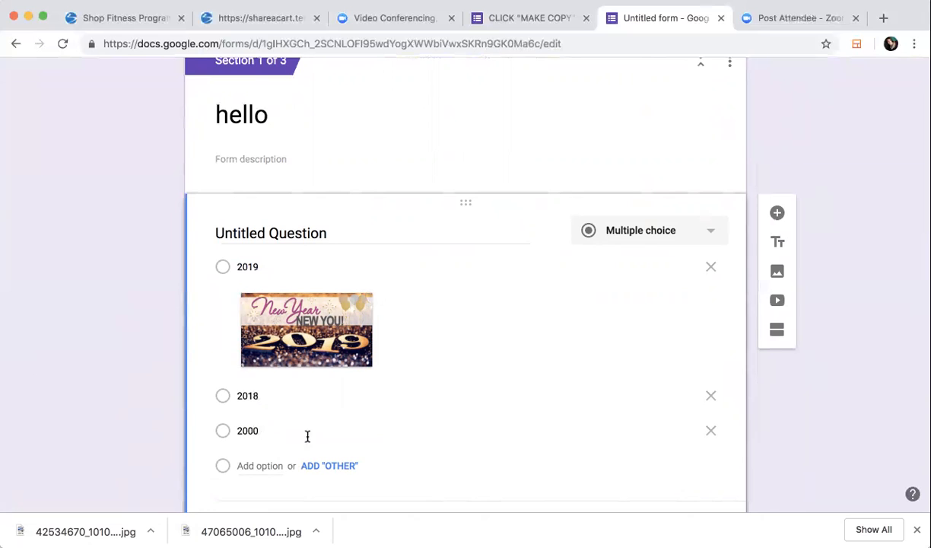
Step: Enable going to a section based on answer for the multiple-choice question
scroll(312, 438, "down", 3)
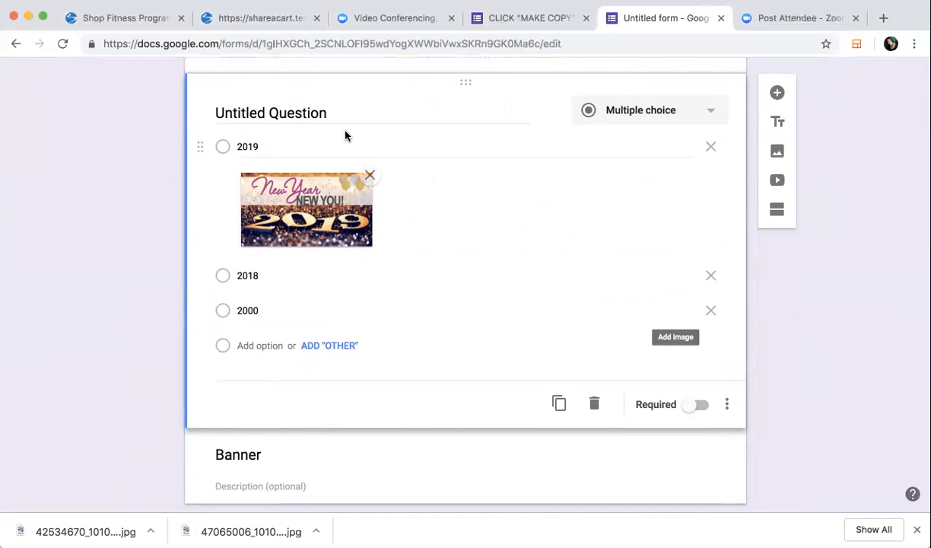
scroll(527, 251, "up", 1)
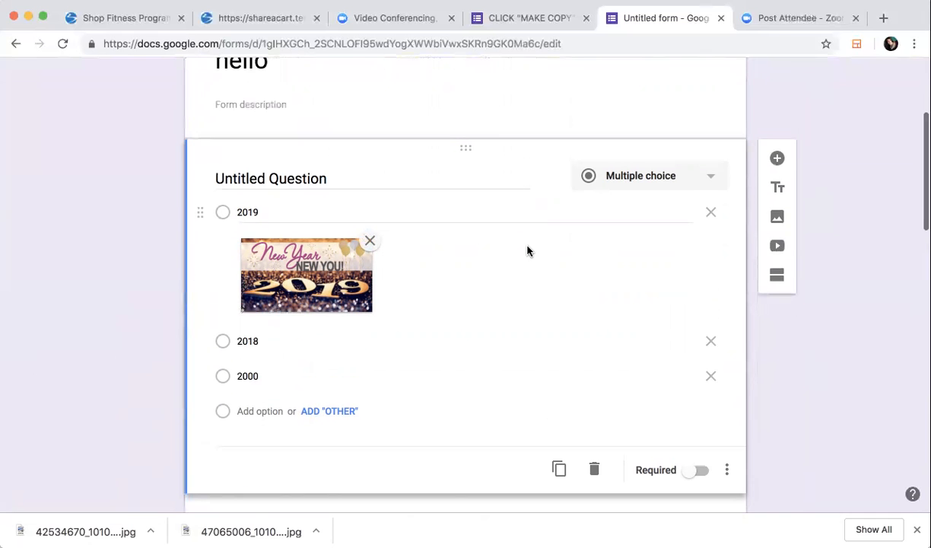
scroll(527, 251, "down", 2)
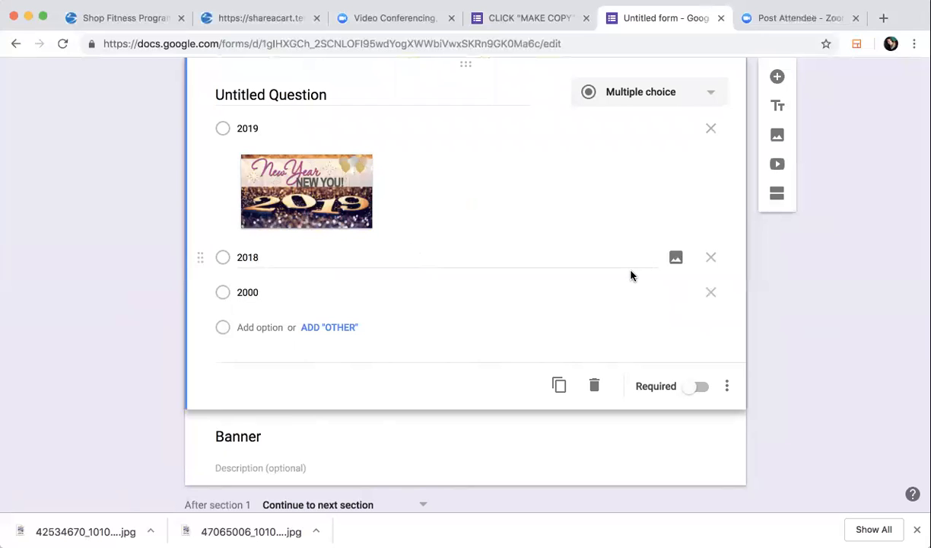
left_click(727, 388)
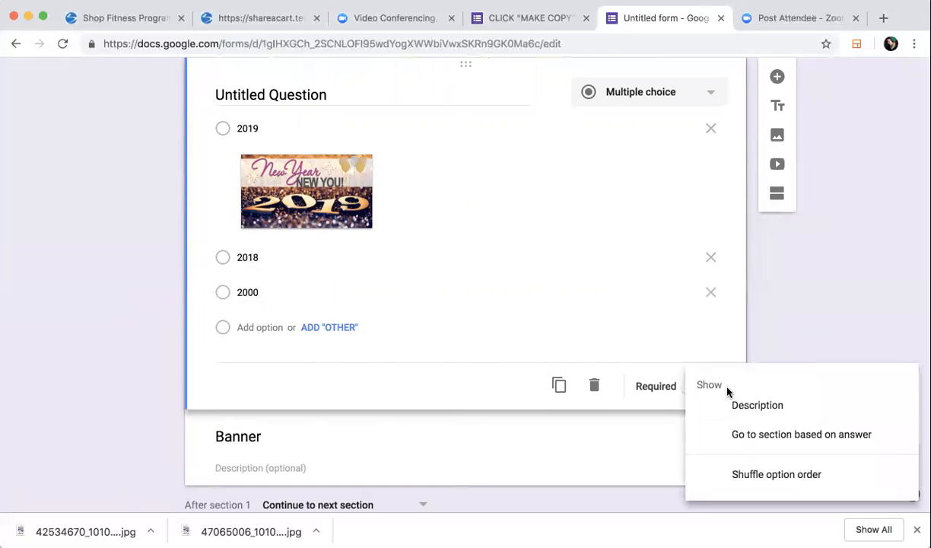
left_click(782, 445)
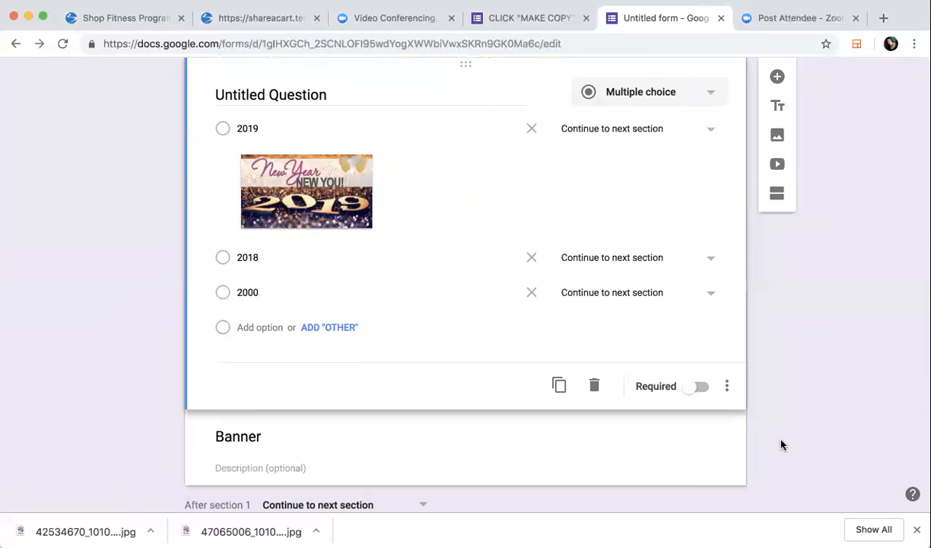
Step: Route answer 2018 to section 2 (New Packages), 2000 to section 3 (buy), and 2019 to section 1 (hello)
left_click(614, 259)
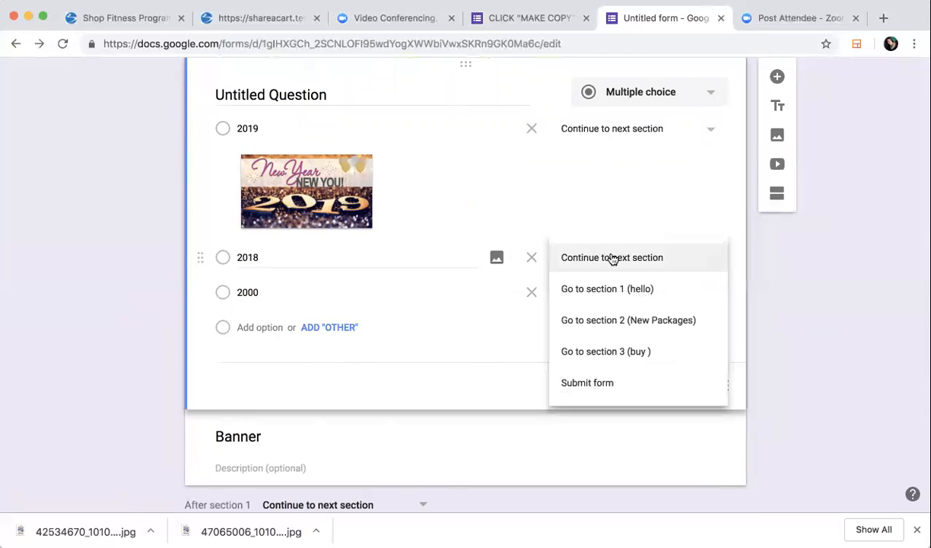
left_click(614, 327)
left_click(609, 294)
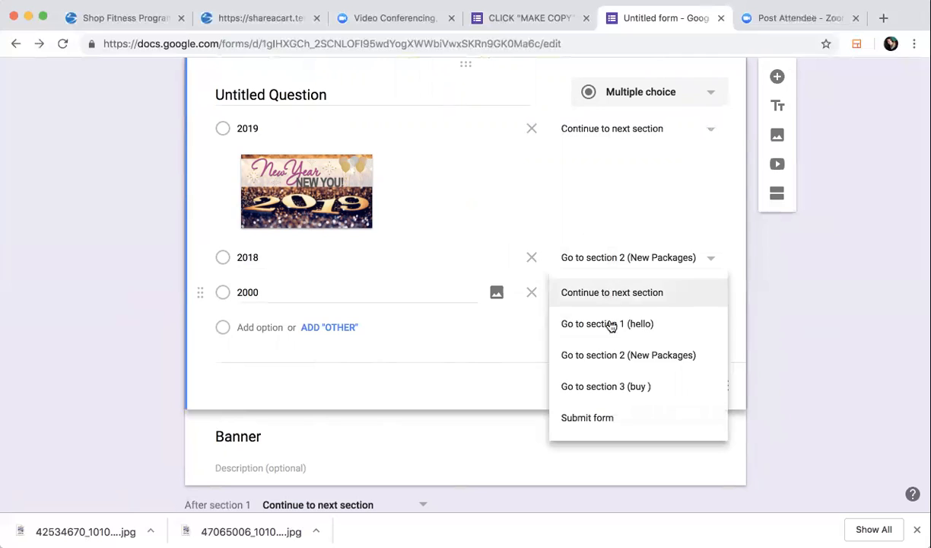
left_click(614, 386)
left_click(595, 131)
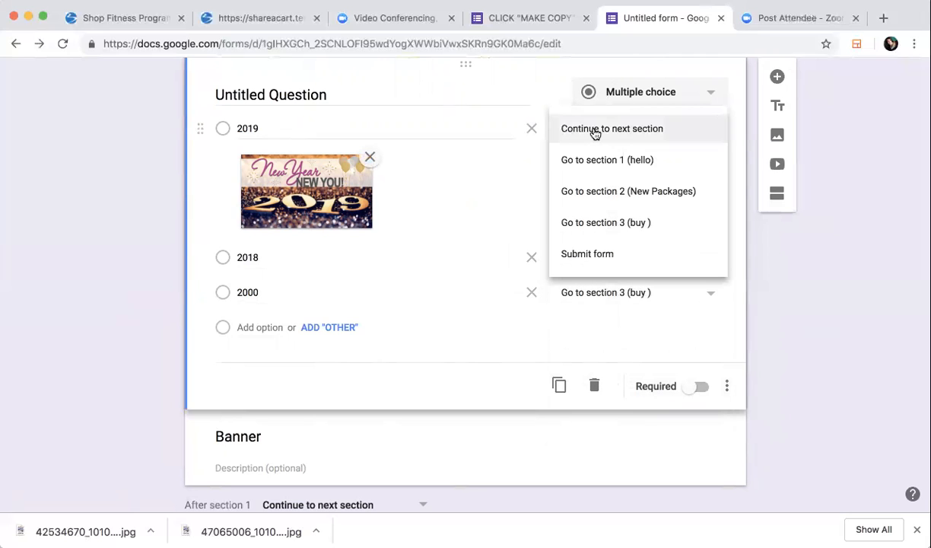
left_click(599, 160)
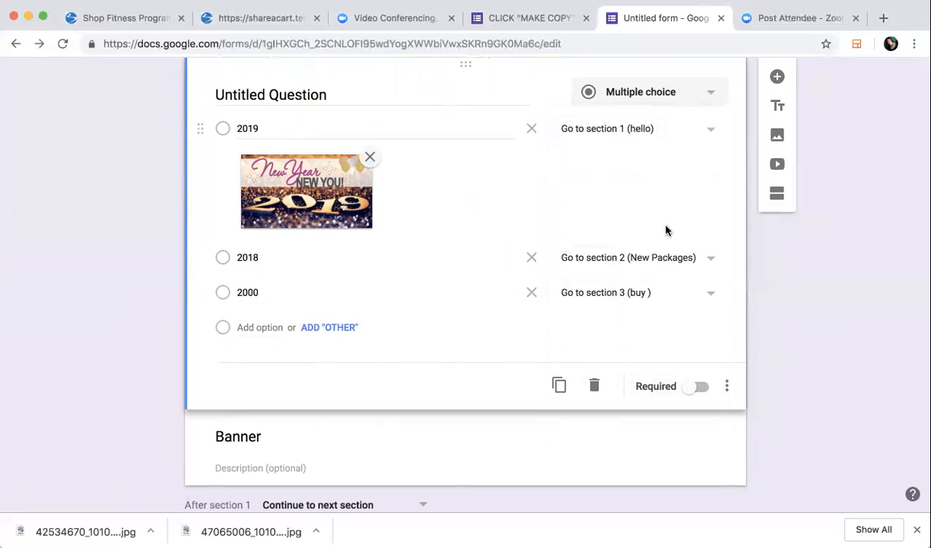
Step: Set the form to go to section 3 (buy) after section 2
scroll(665, 231, "down", 2)
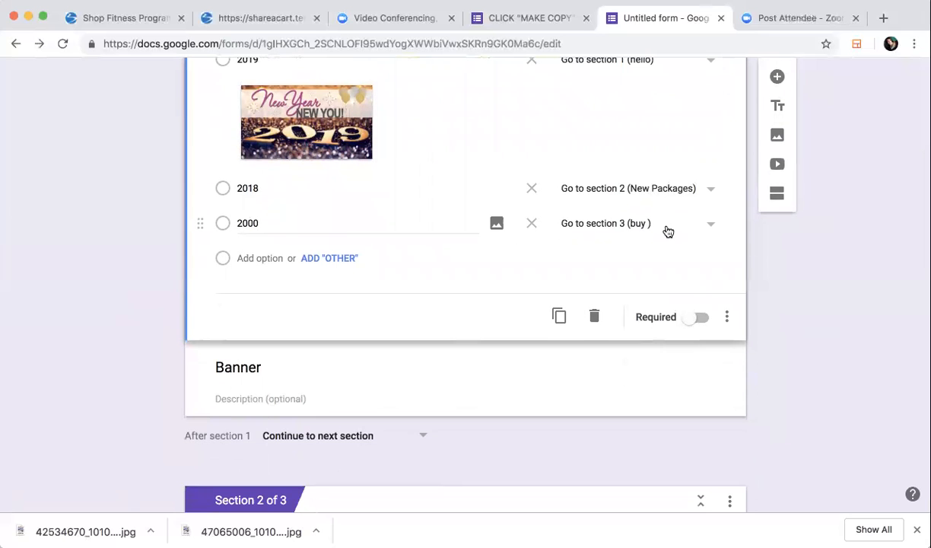
scroll(667, 231, "down", 1)
left_click(472, 332)
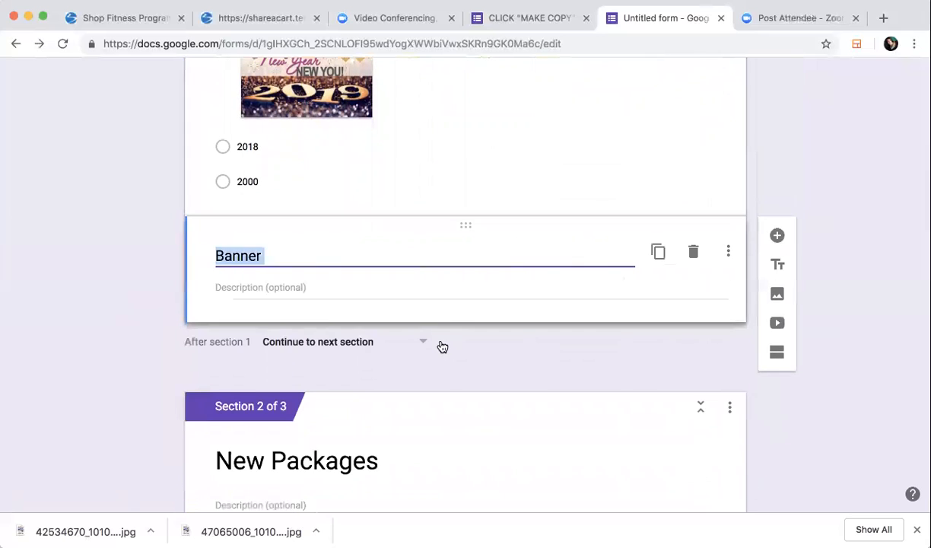
scroll(528, 249, "up", 2)
scroll(528, 250, "down", 6)
scroll(528, 249, "down", 6)
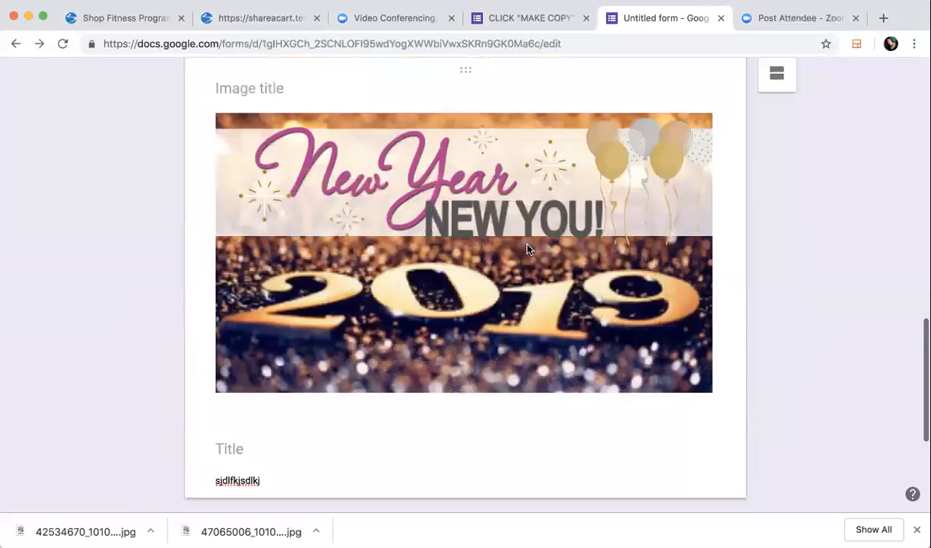
scroll(528, 249, "up", 3)
scroll(528, 249, "down", 1)
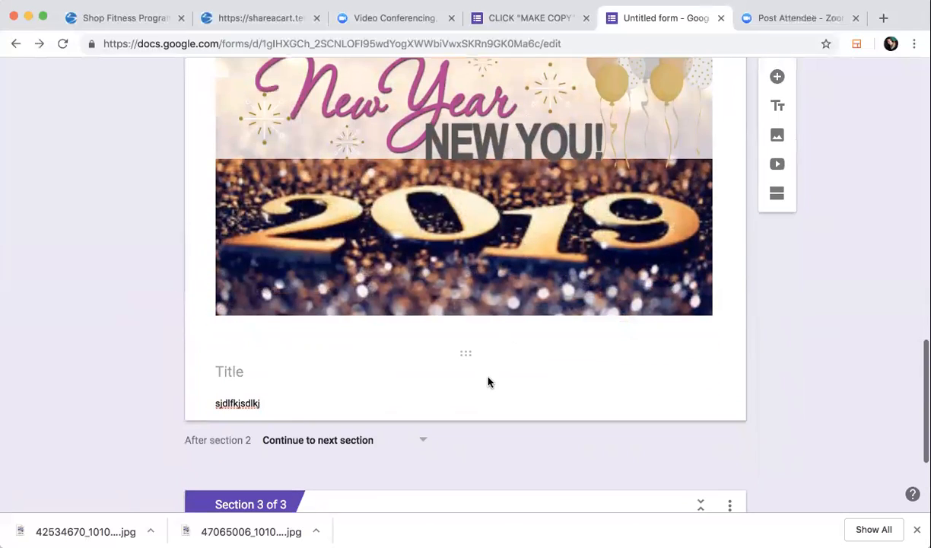
left_click(475, 384)
left_click(327, 443)
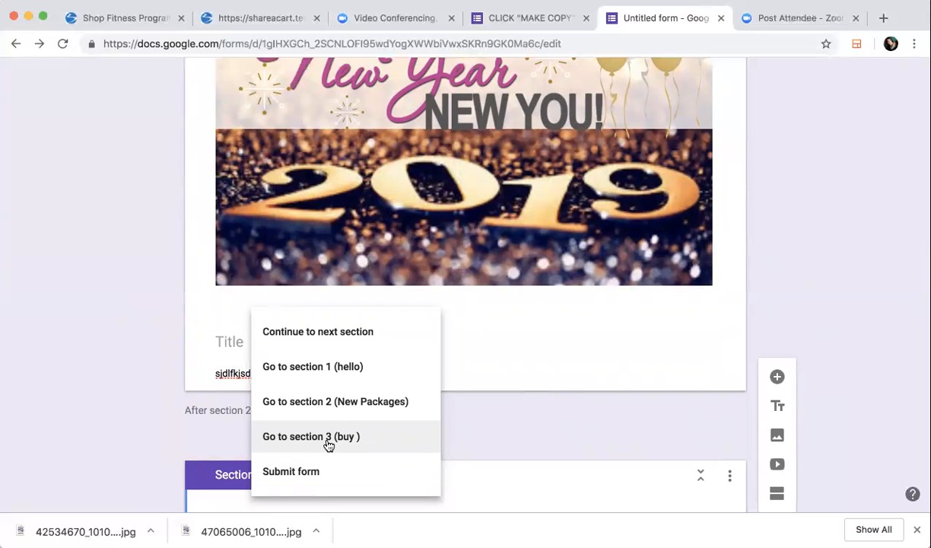
left_click(329, 442)
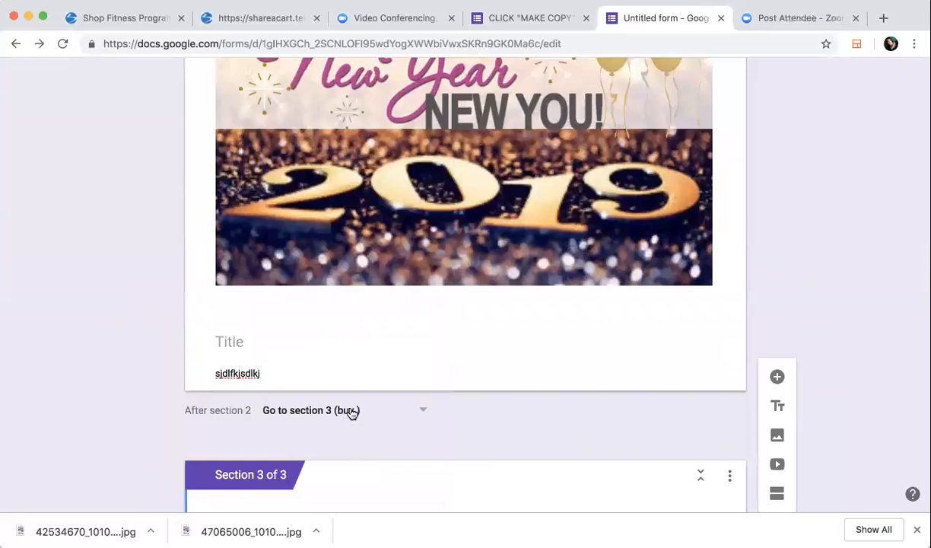
Step: Delete the Banner title and description block from the first section
scroll(352, 413, "down", 3)
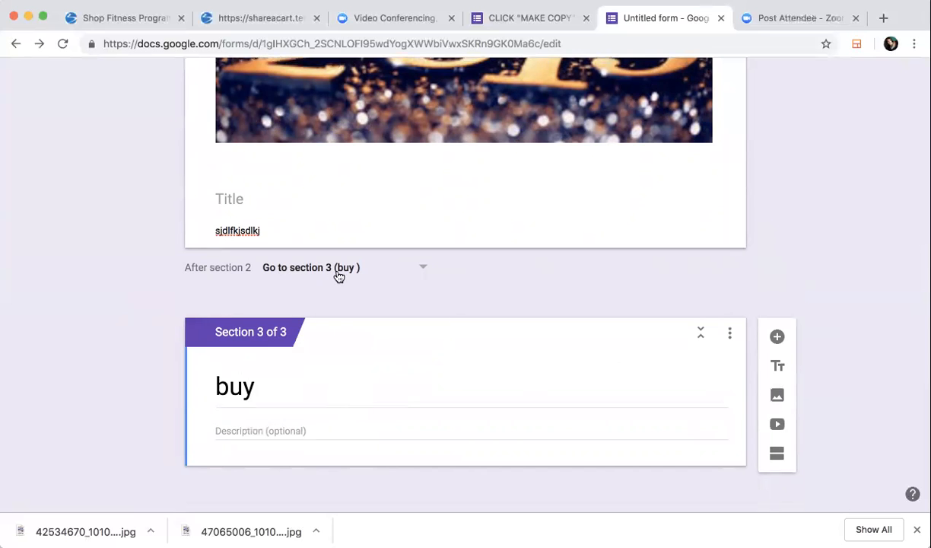
scroll(340, 277, "up", 15)
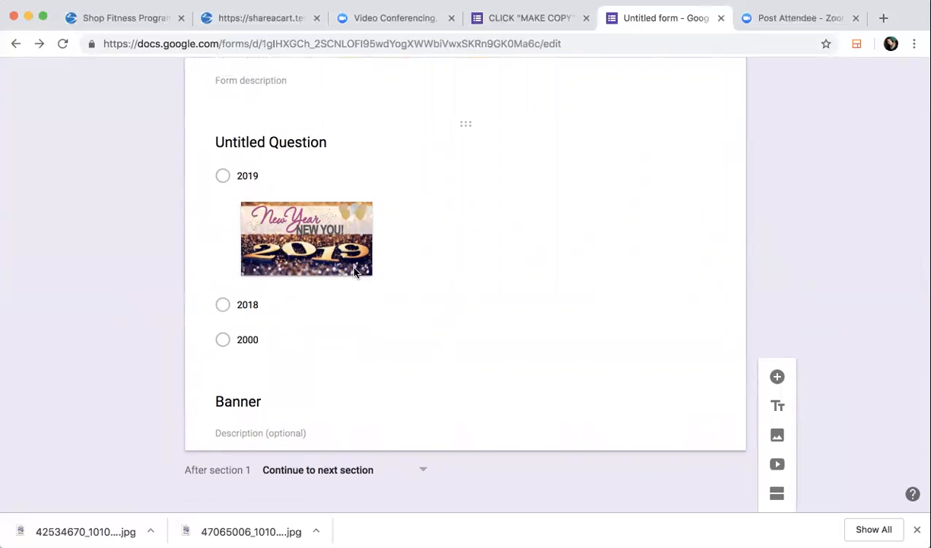
scroll(710, 367, "up", 4)
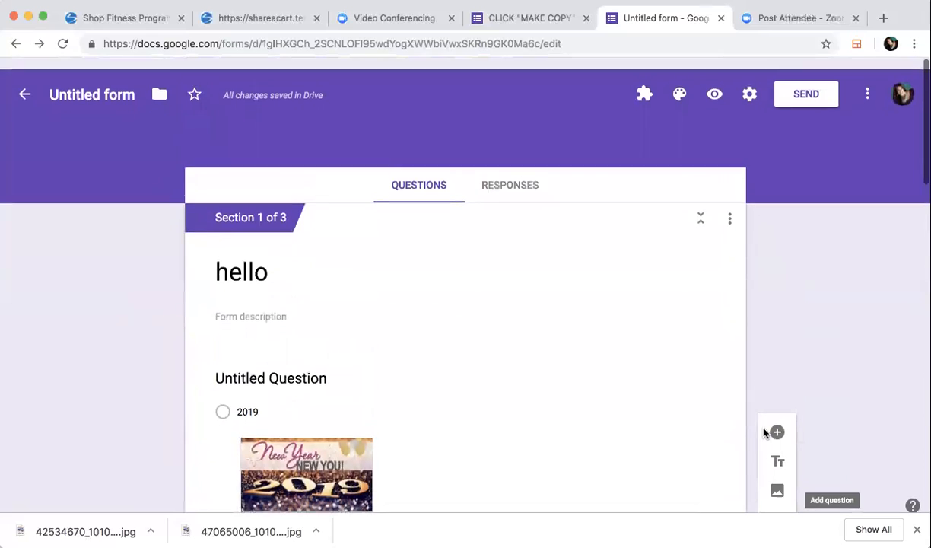
scroll(764, 431, "down", 7)
scroll(669, 251, "up", 2)
left_click(688, 219)
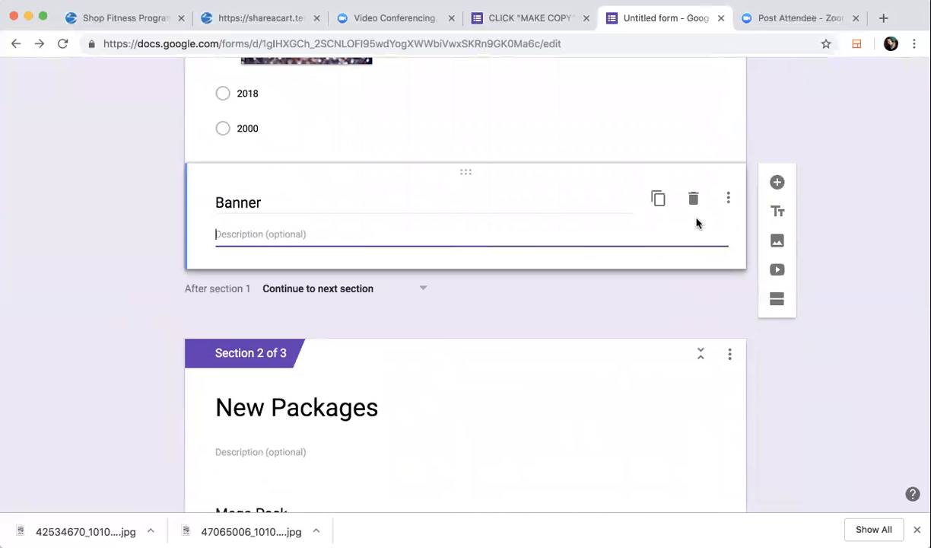
left_click(716, 119)
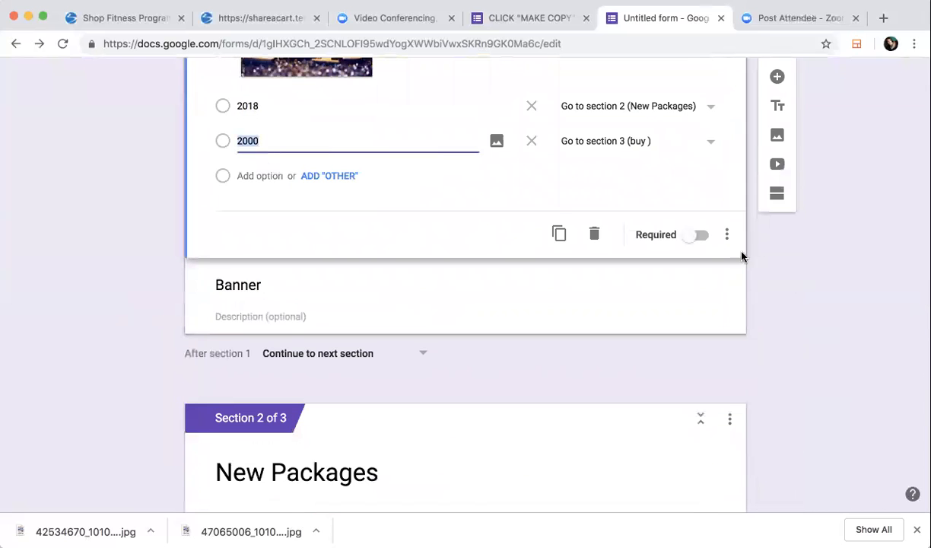
left_click(714, 275)
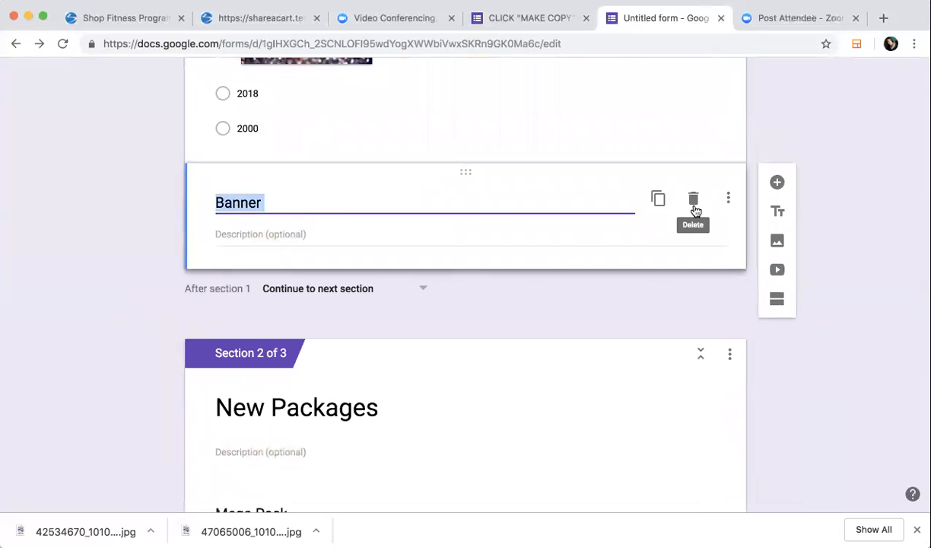
left_click(693, 199)
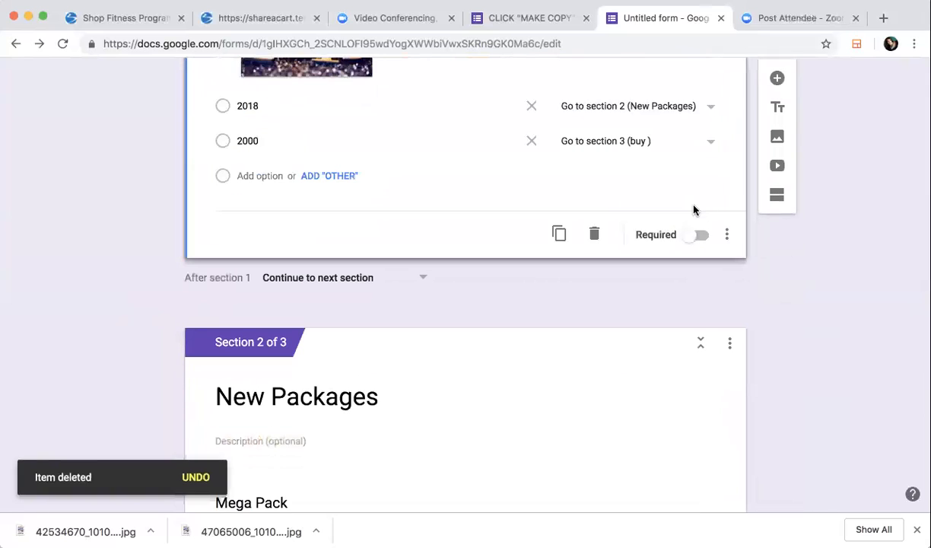
Step: Review the question's answer-based section setting and the navigation choices available after section 1
left_click(727, 238)
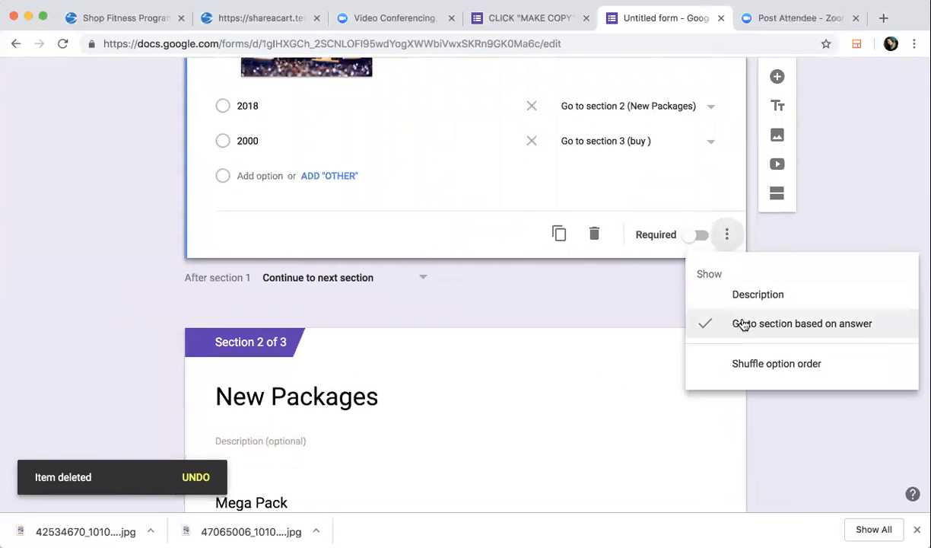
left_click(726, 235)
scroll(729, 319, "down", 3)
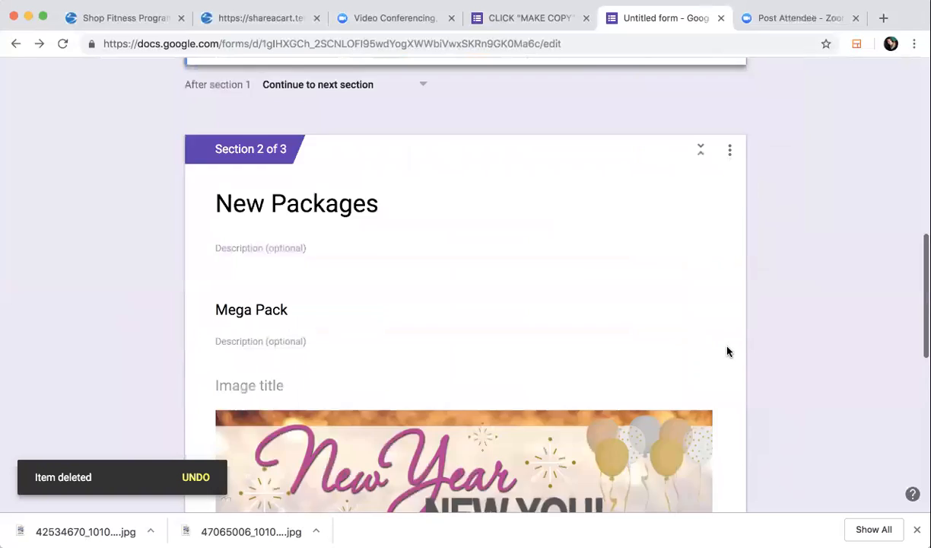
scroll(728, 351, "down", 6)
scroll(727, 350, "up", 7)
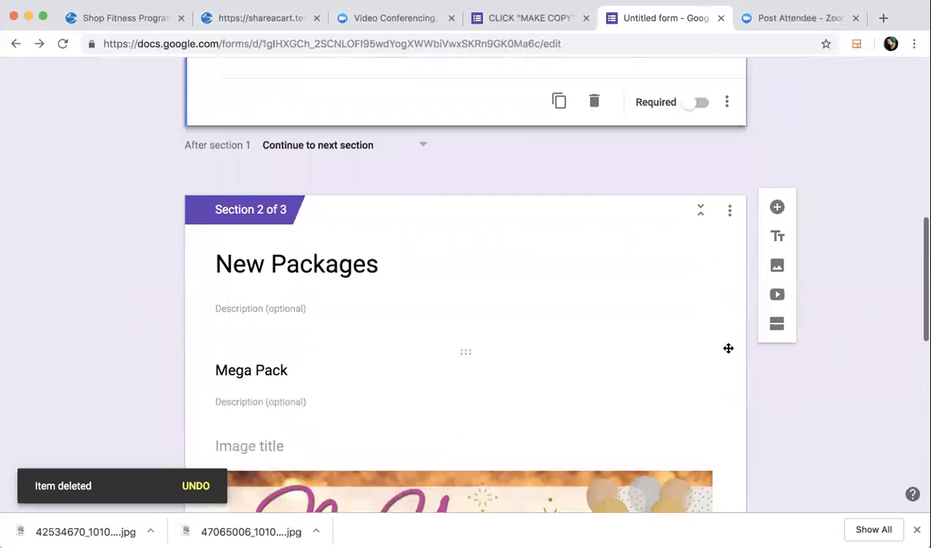
left_click(321, 145)
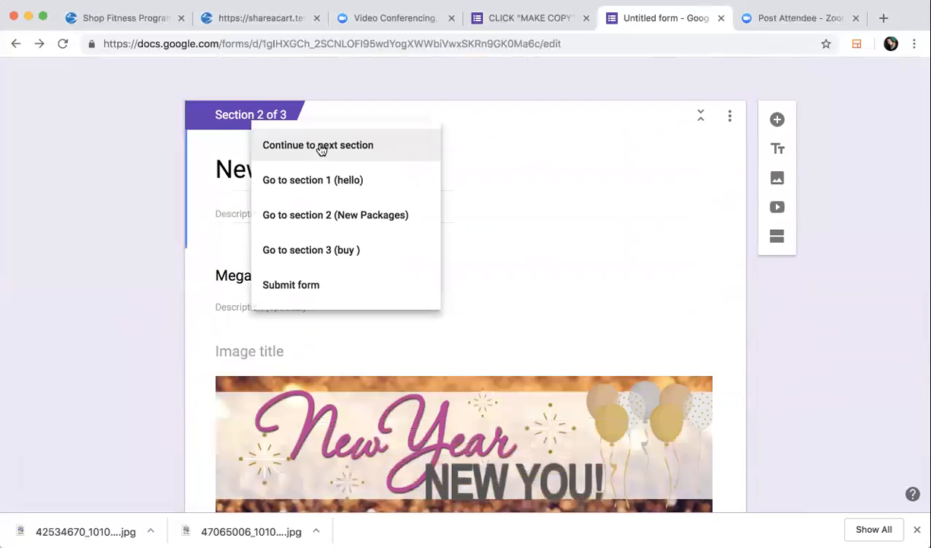
scroll(429, 335, "down", 1)
left_click(156, 338)
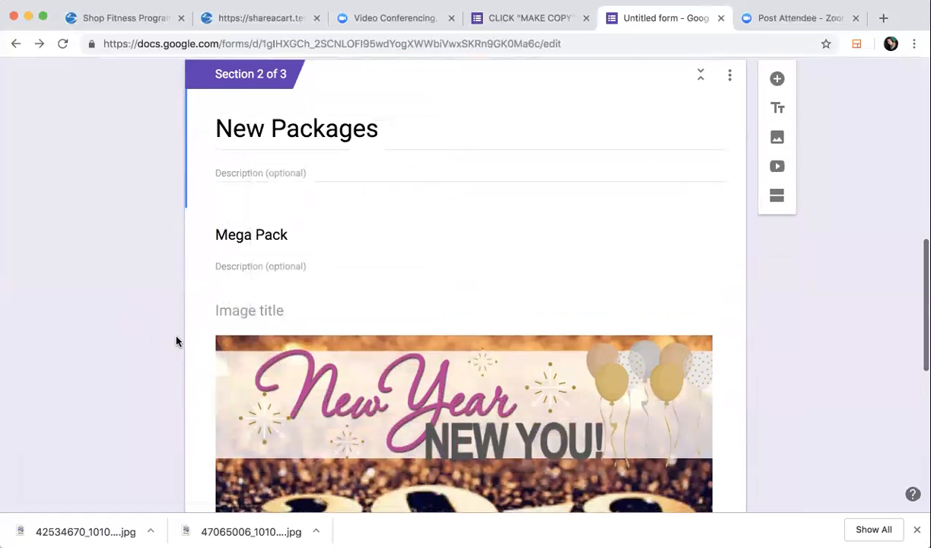
Step: Resize the New Year 2019 image in the New Packages section to slightly narrower than the section's content width
scroll(176, 341, "down", 6)
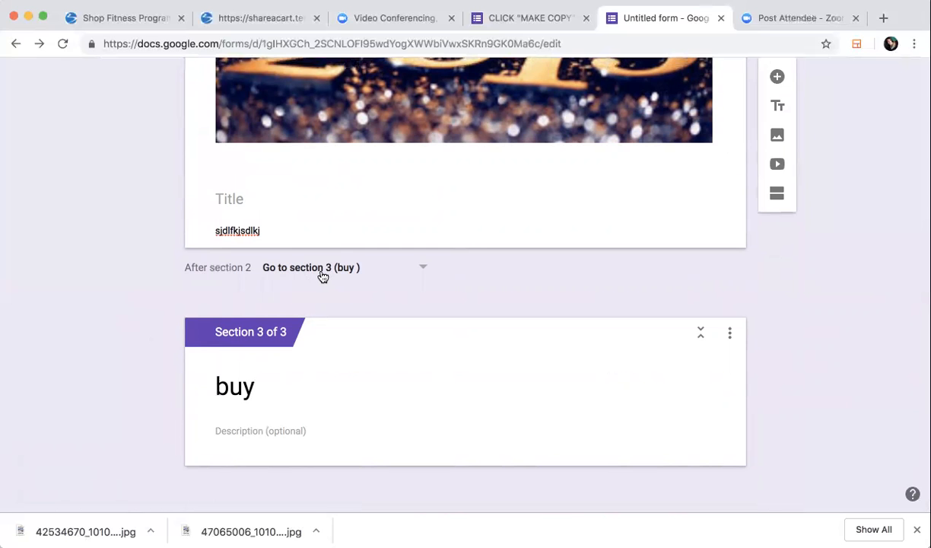
scroll(323, 277, "up", 10)
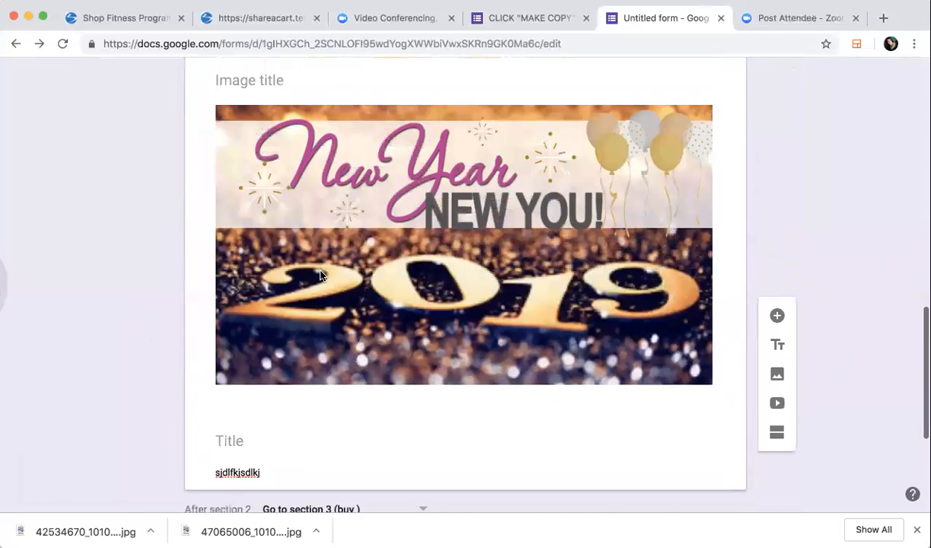
left_click(482, 368)
scroll(487, 368, "down", 3)
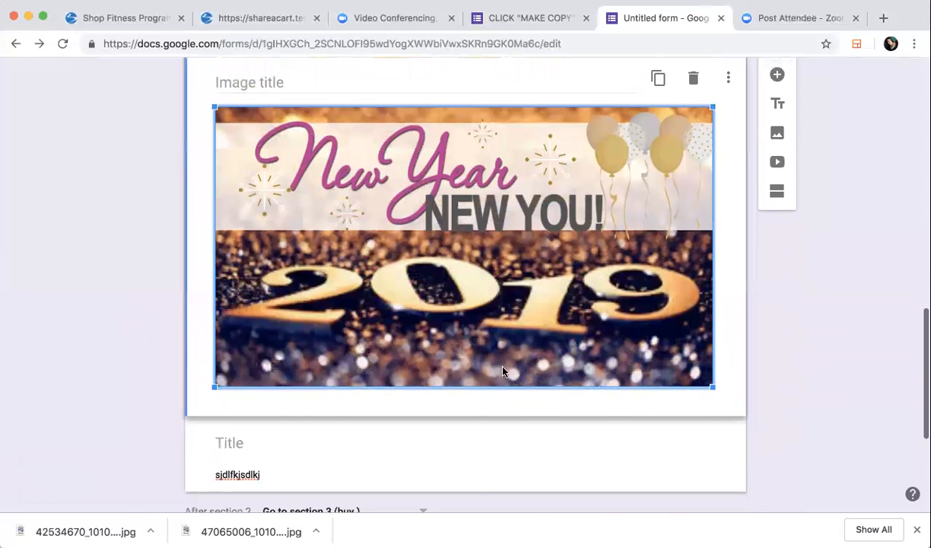
left_click_drag(714, 387, 275, 252)
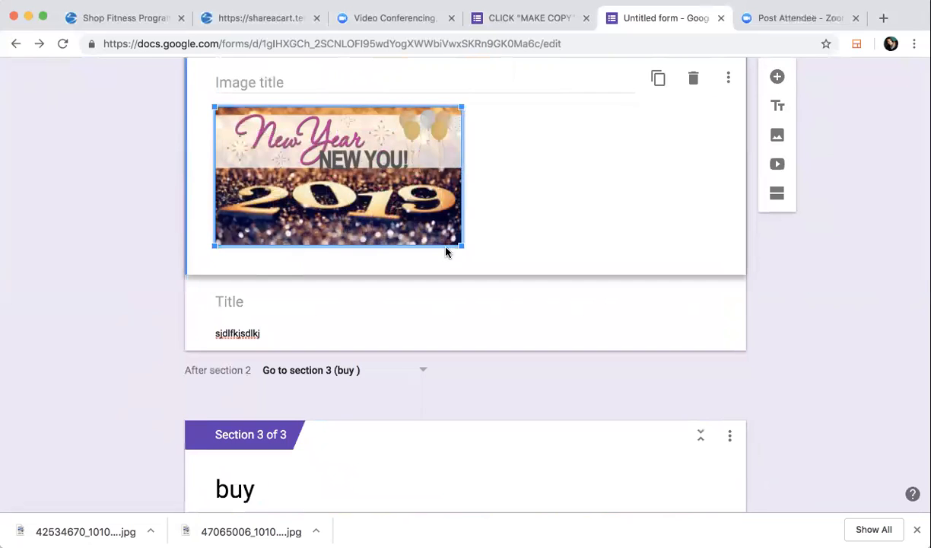
left_click_drag(465, 246, 689, 276)
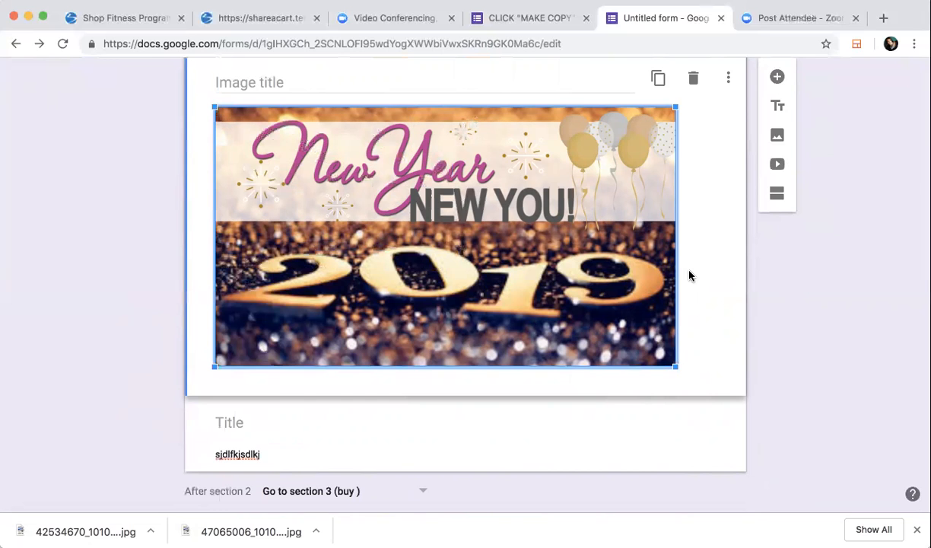
Step: Preview the form as a respondent, look over the first section's image choices, and return to the form editor
scroll(619, 272, "up", 15)
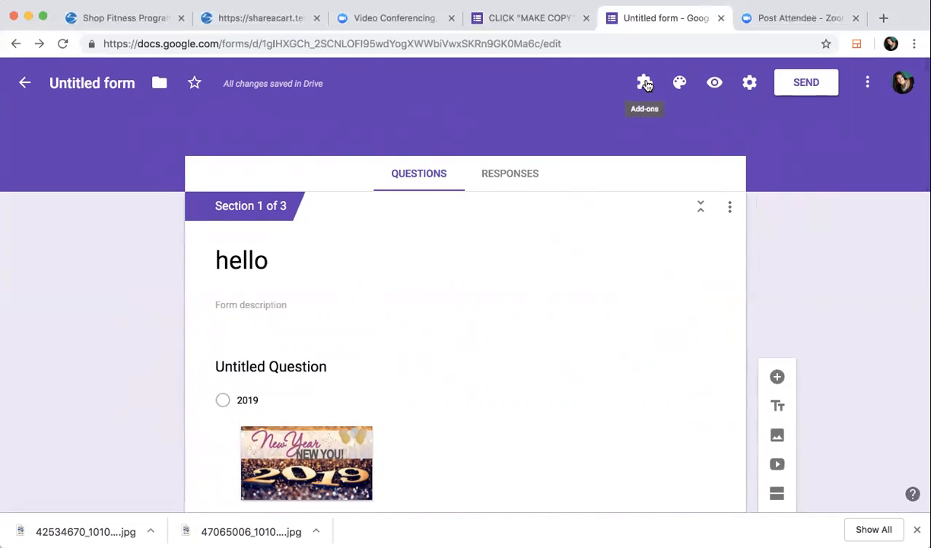
left_click(713, 84)
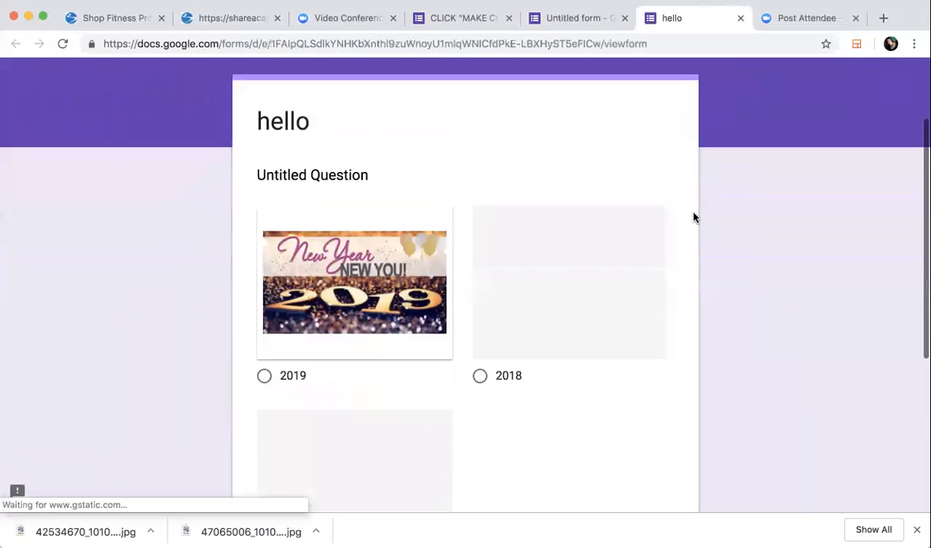
scroll(693, 218, "down", 4)
scroll(694, 218, "up", 4)
scroll(693, 218, "down", 4)
scroll(693, 218, "up", 5)
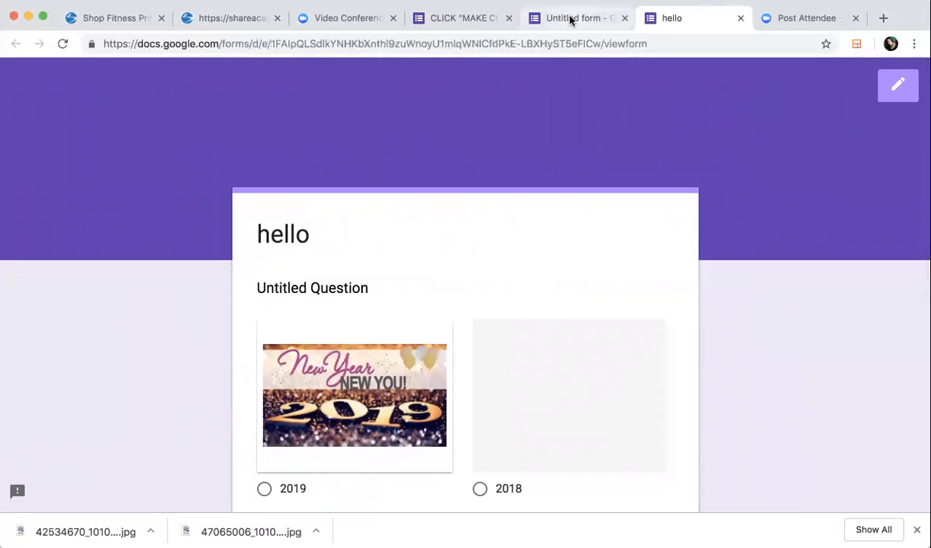
left_click(570, 19)
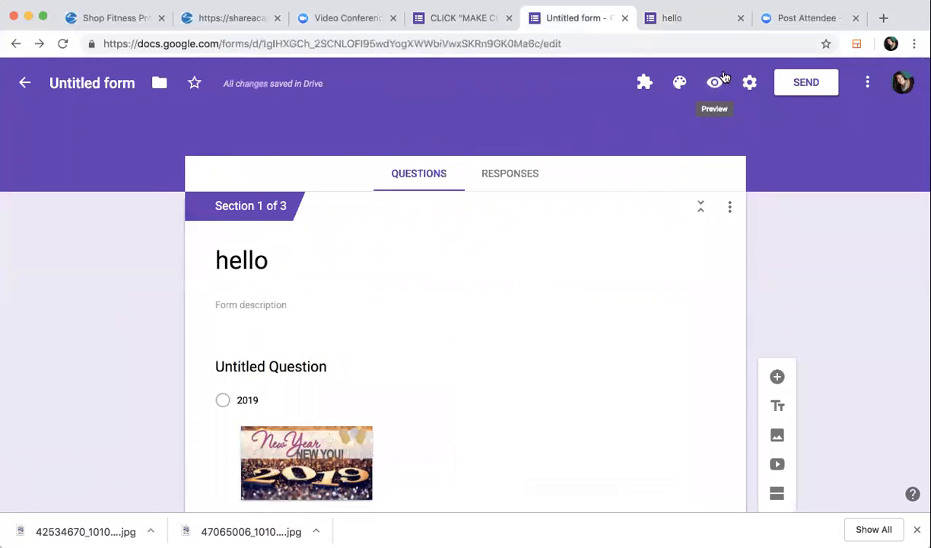
Step: Change the form's theme color to green and close the theme options
left_click(750, 84)
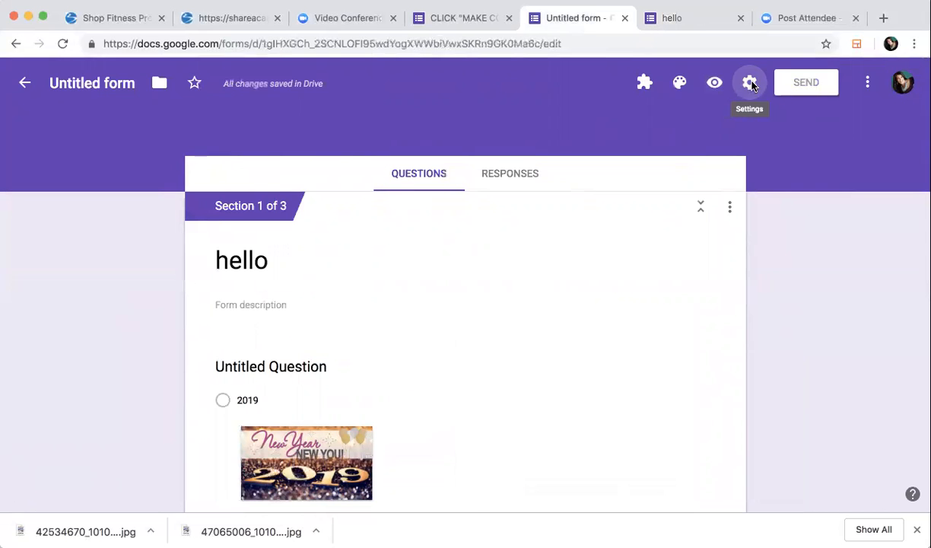
left_click(744, 107)
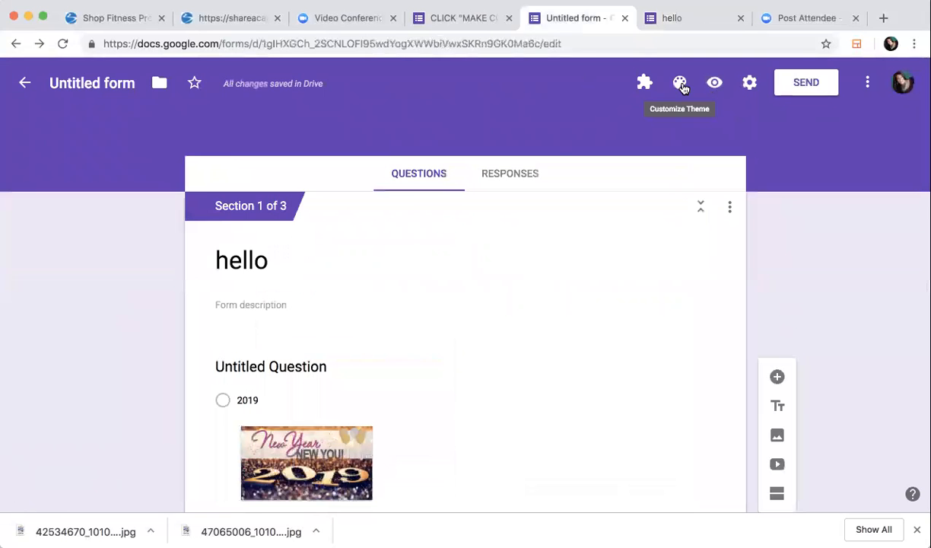
left_click(681, 83)
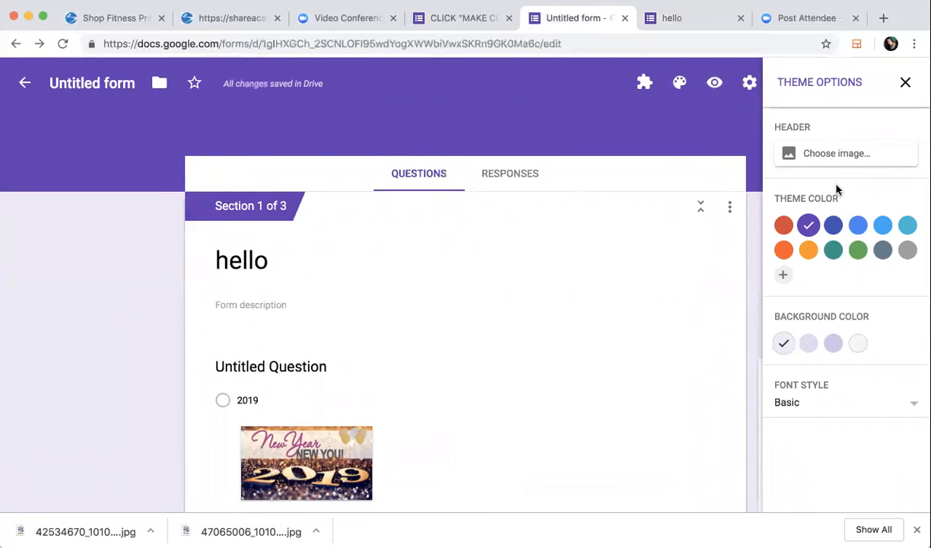
left_click(833, 226)
left_click(880, 227)
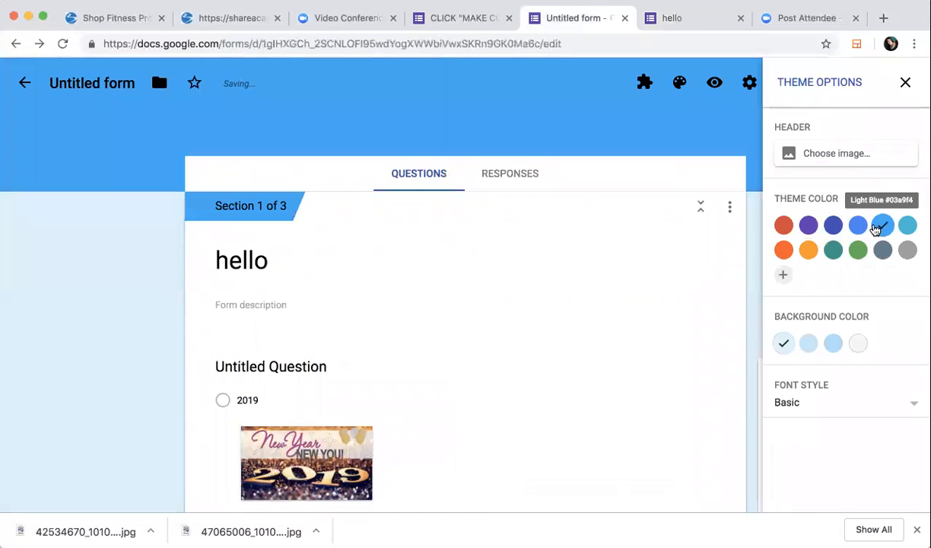
left_click(907, 225)
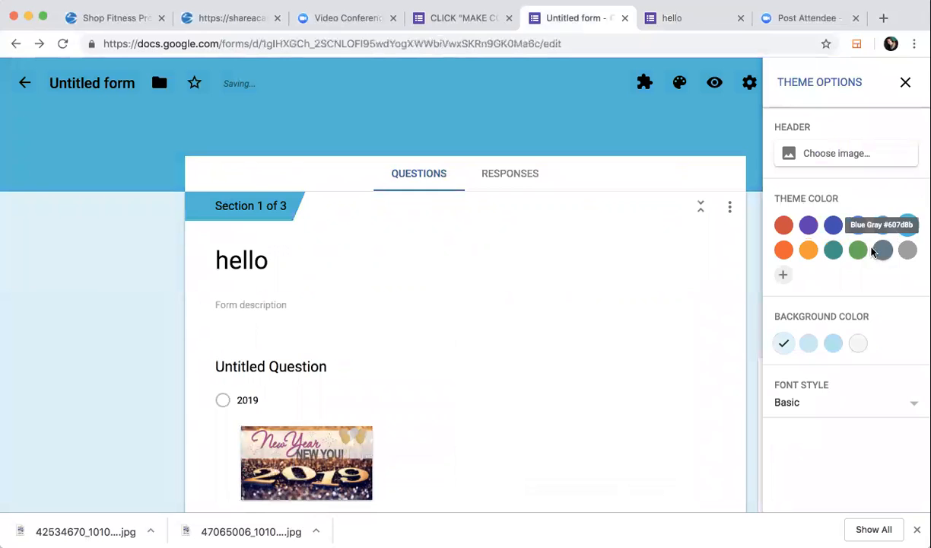
left_click(858, 250)
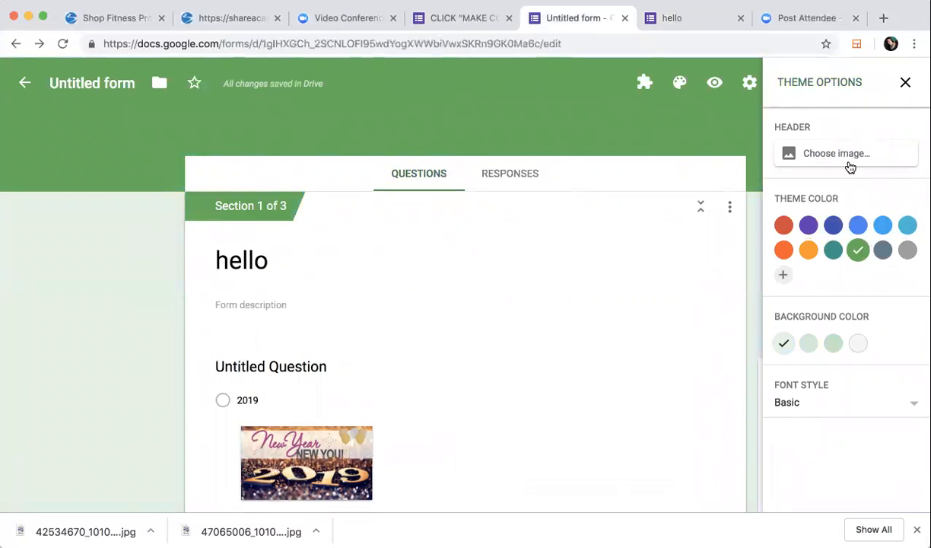
left_click(904, 83)
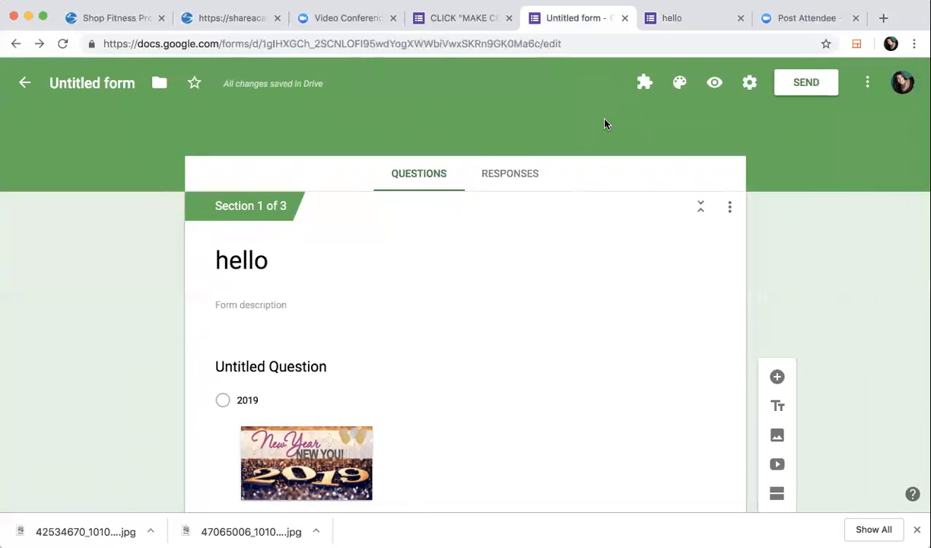
Step: Enable notifications for the form with the Email Notifications for Forms add-on, and close its rule manager without adding a rule
left_click(643, 84)
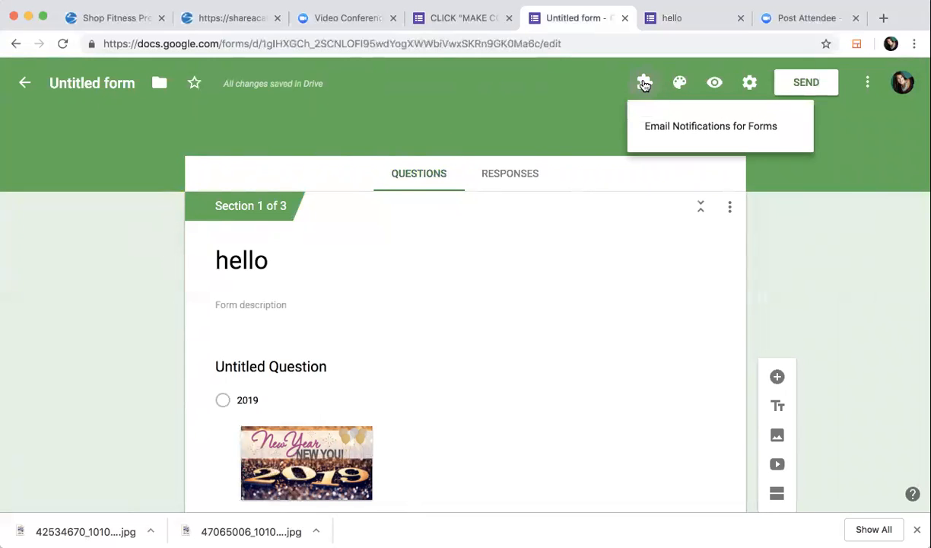
left_click(658, 125)
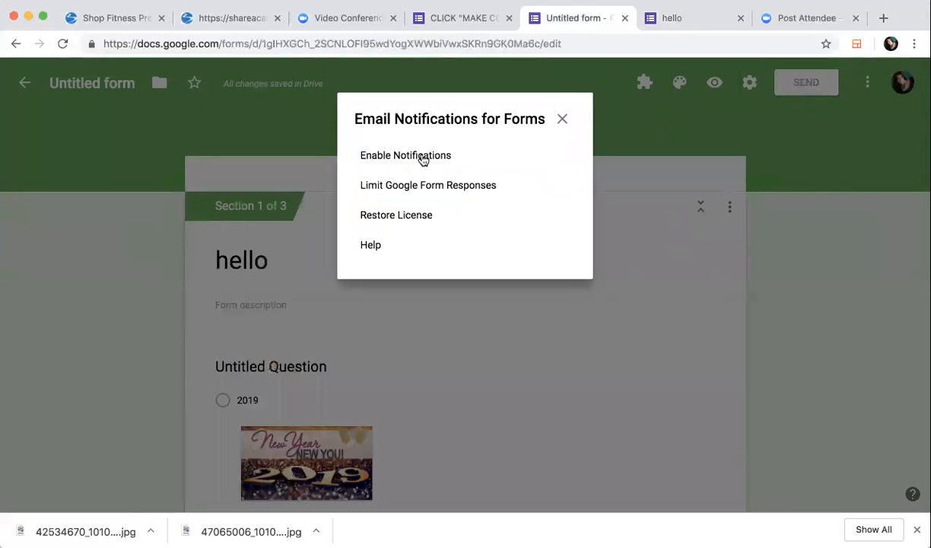
left_click(423, 156)
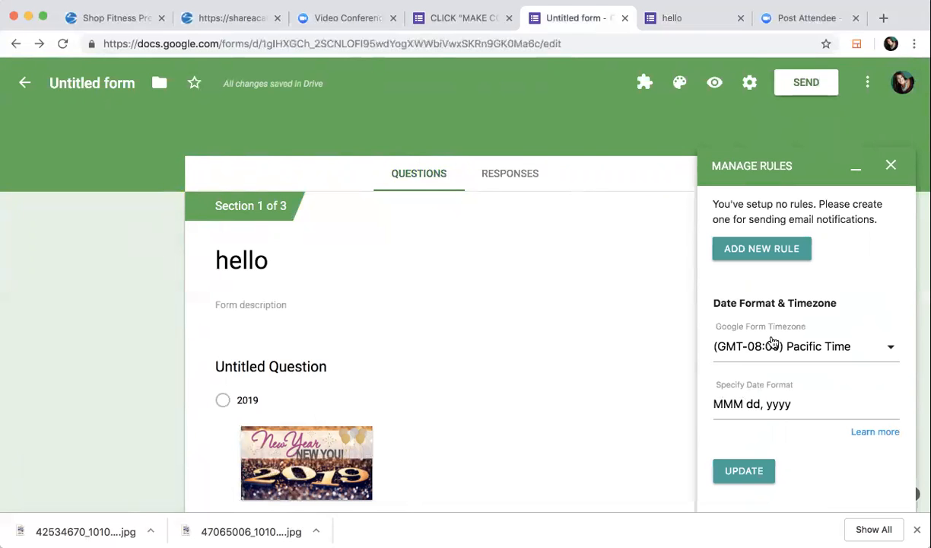
scroll(773, 343, "down", 3)
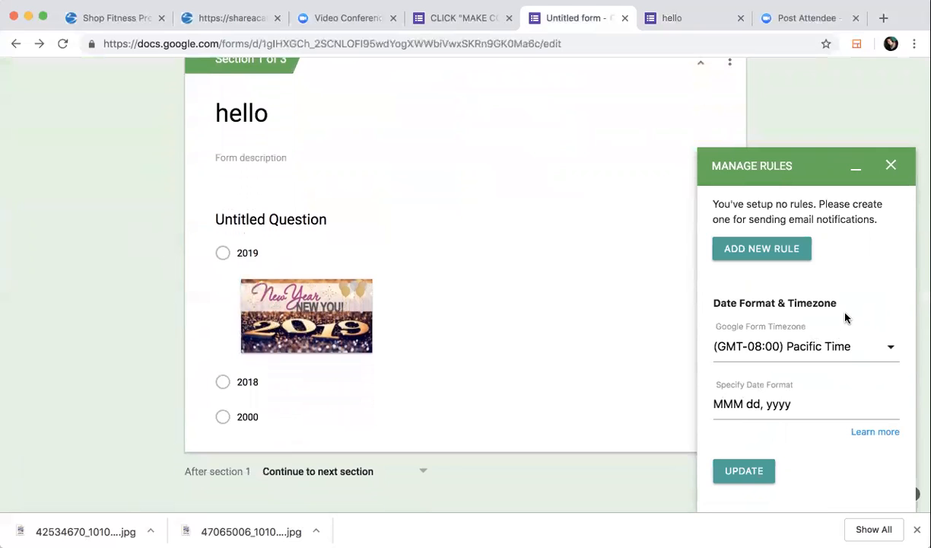
scroll(845, 318, "down", 2)
scroll(849, 251, "down", 1)
scroll(895, 326, "down", 10)
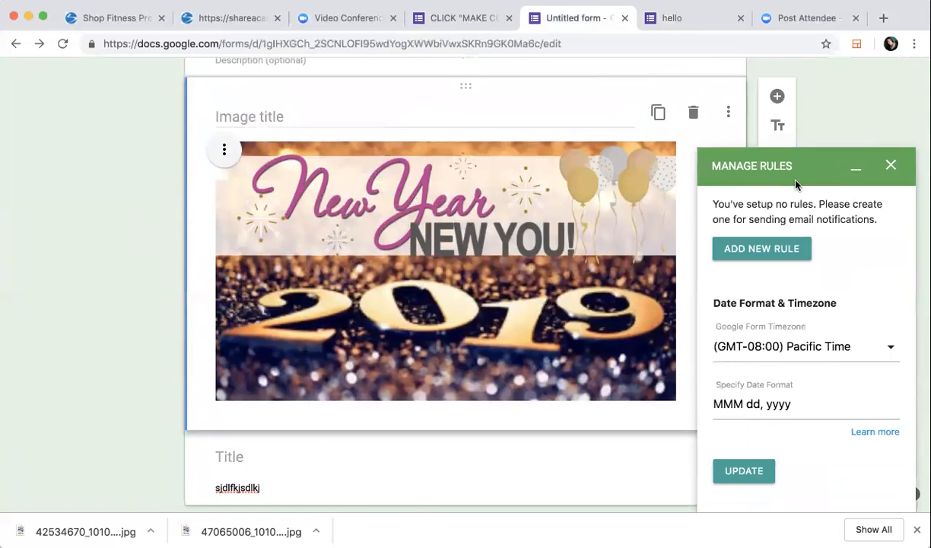
scroll(783, 255, "down", 5)
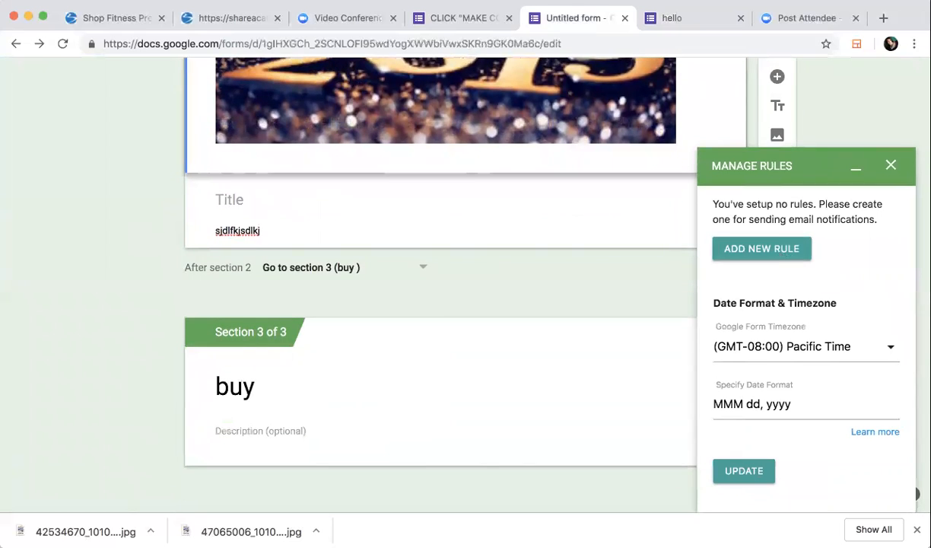
scroll(846, 256, "up", 15)
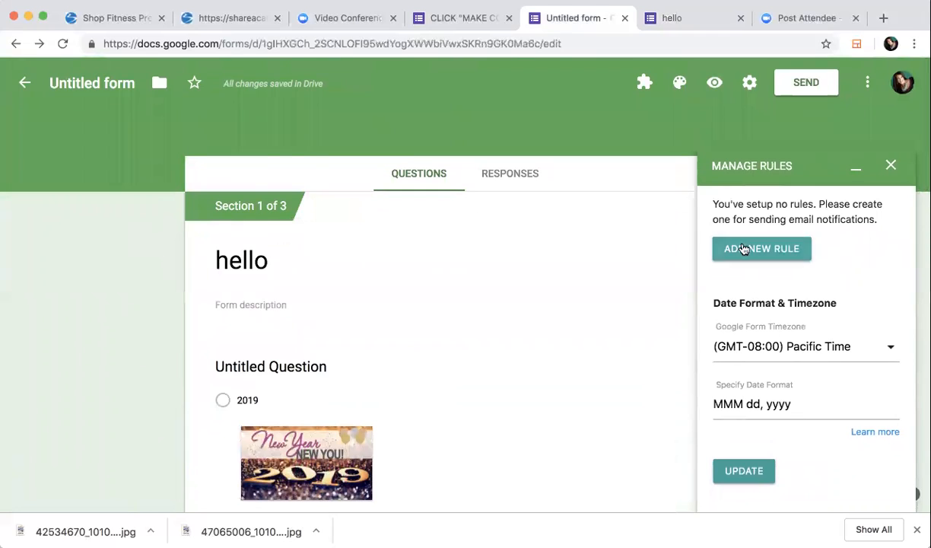
left_click(890, 166)
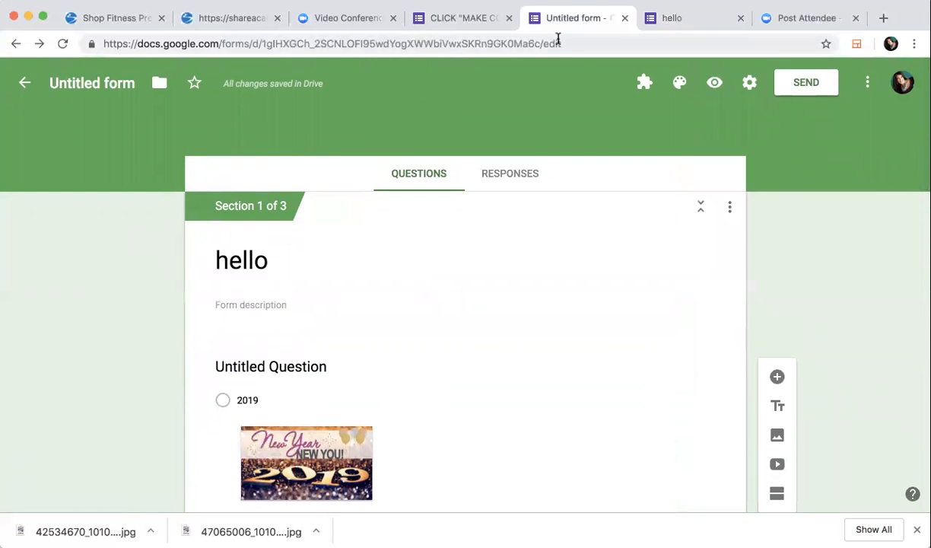
Step: Examine the add-on's options for creating an email notification rule, and close them without saving a rule
left_click(644, 84)
left_click(675, 134)
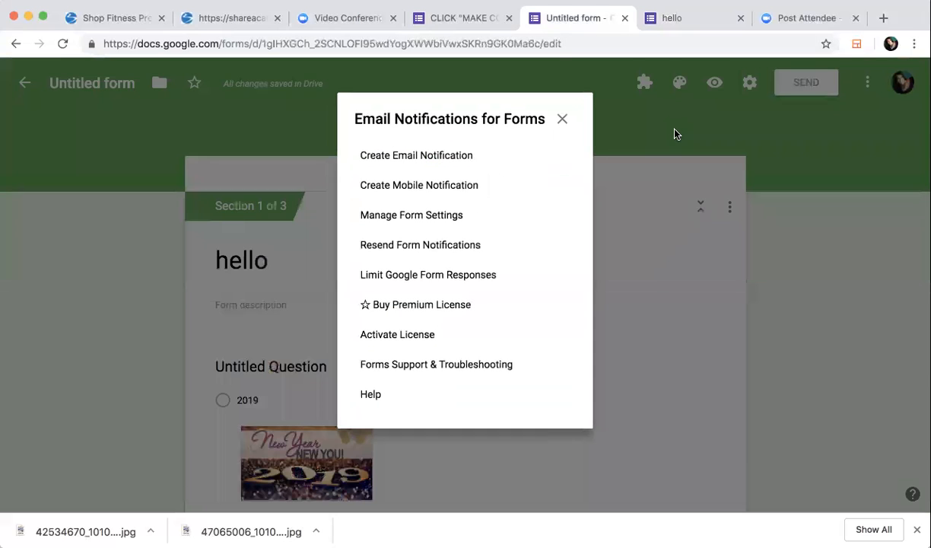
left_click(449, 162)
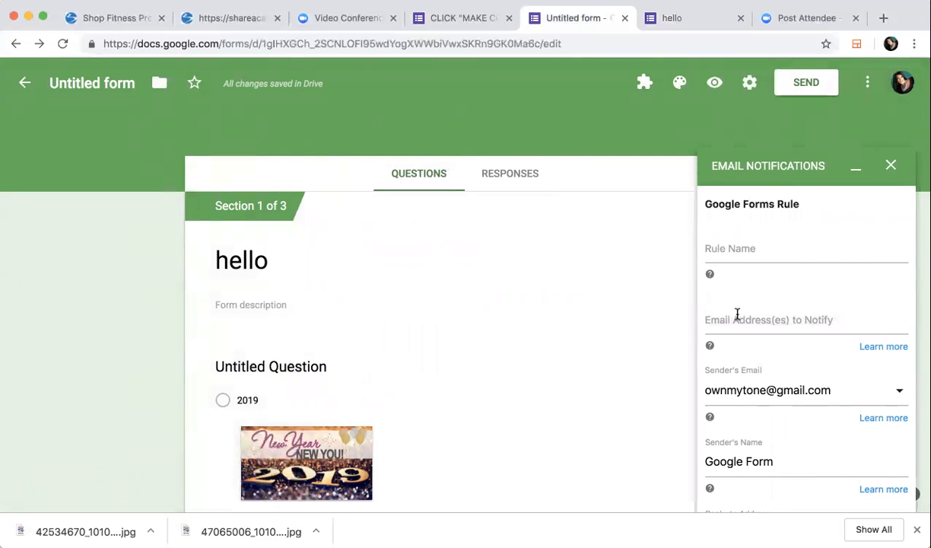
left_click(737, 314)
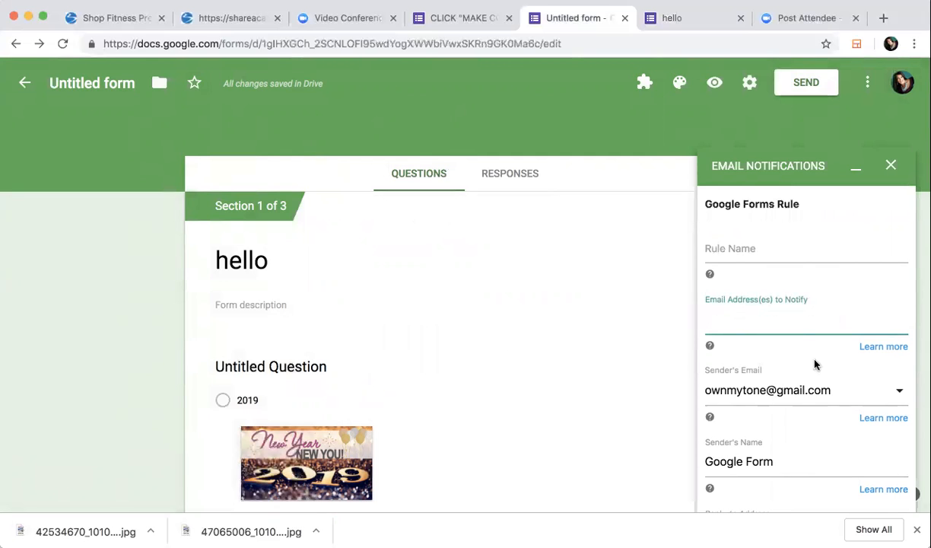
scroll(813, 369, "down", 10)
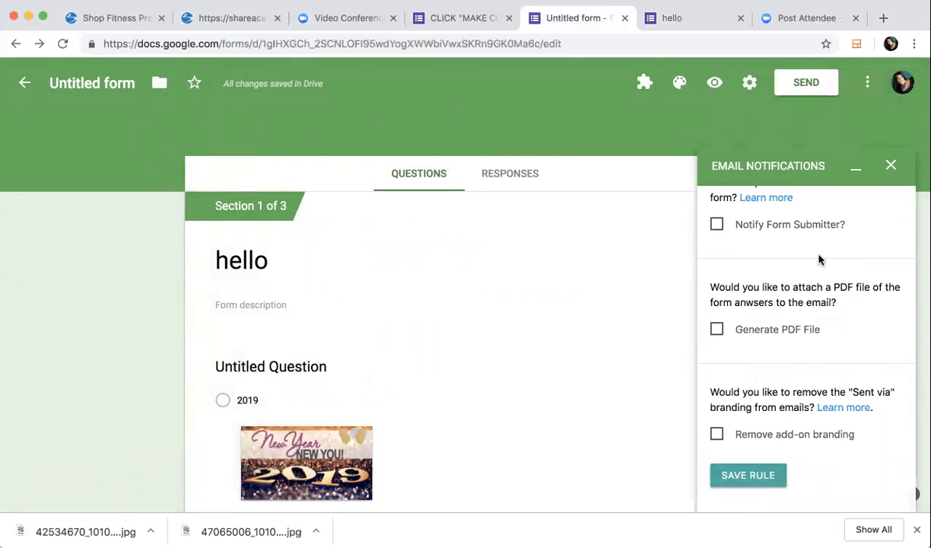
left_click(891, 165)
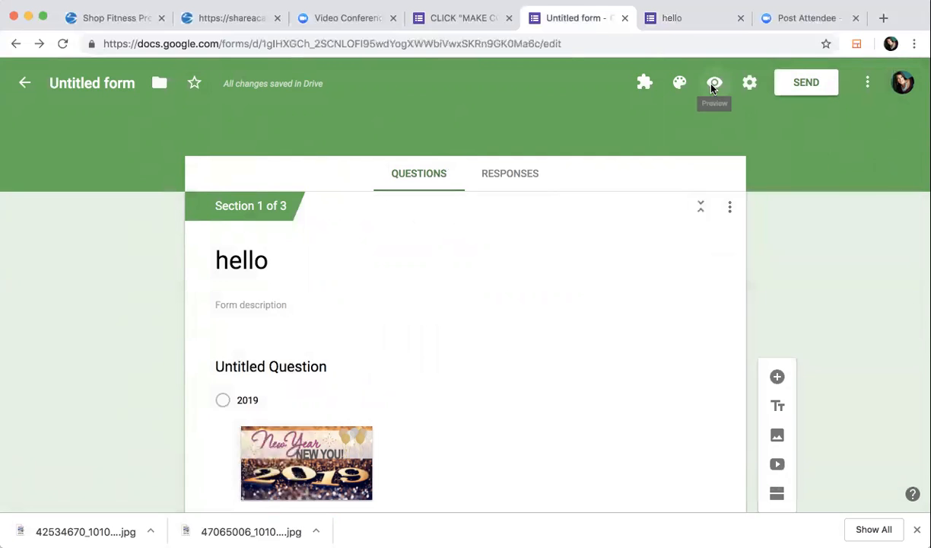
Step: Preview the form with its green theme and return to the form editor
left_click(715, 84)
scroll(262, 297, "down", 5)
left_click(264, 293)
scroll(503, 382, "up", 4)
scroll(502, 382, "up", 3)
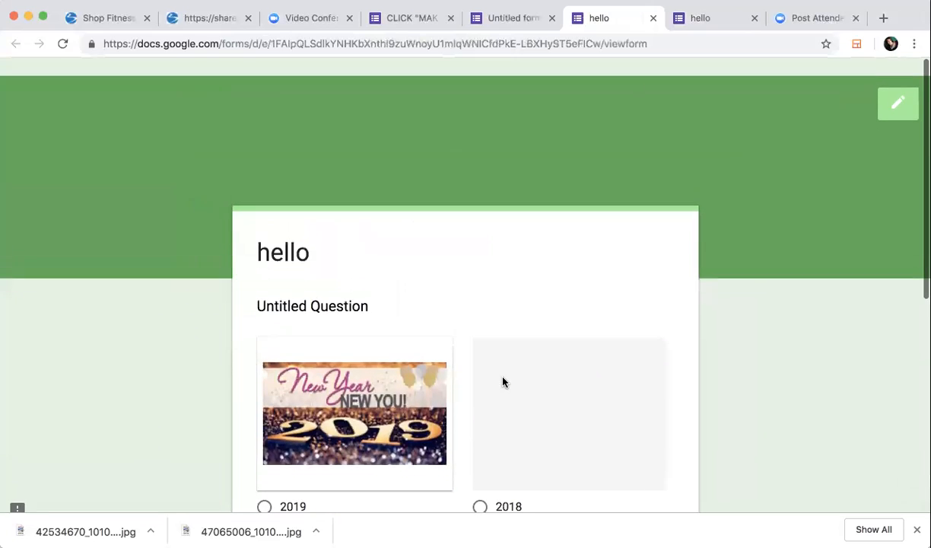
left_click(512, 17)
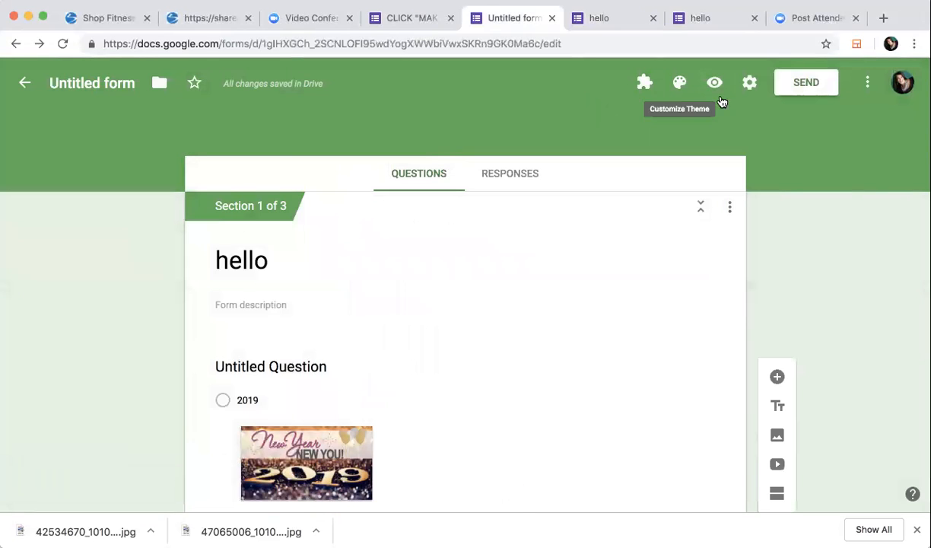
Step: Examine the form's general, presentation and quiz settings, returning to the presentation options
left_click(750, 85)
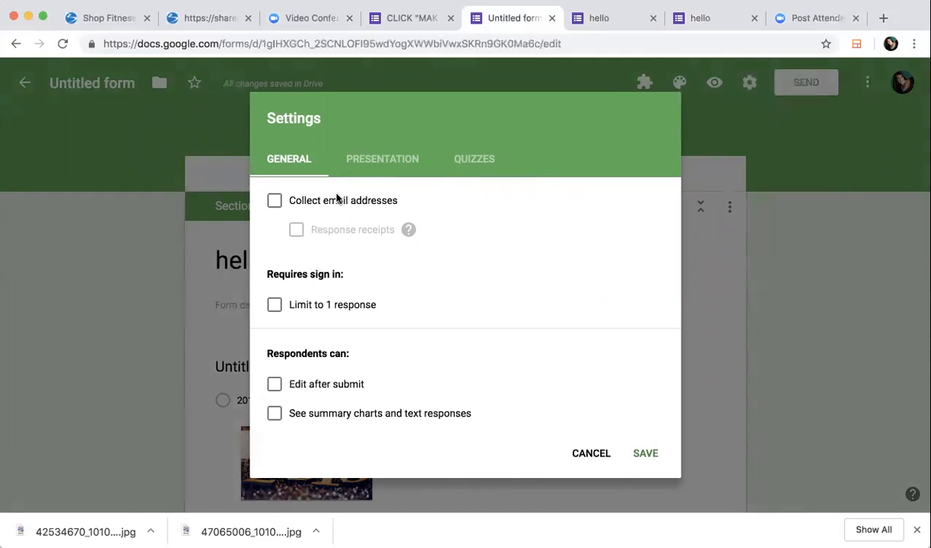
left_click(374, 166)
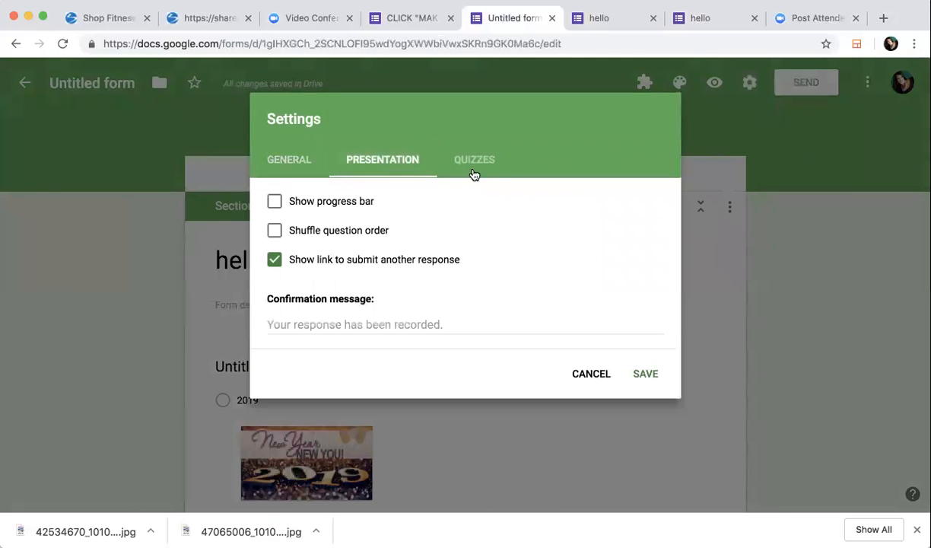
left_click(480, 164)
left_click(390, 165)
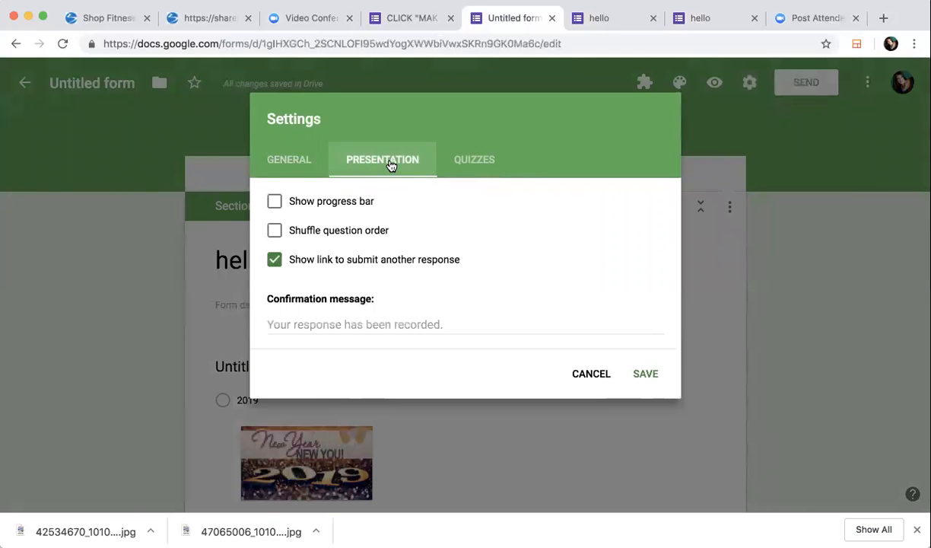
Step: Try "Thank you" as the confirmation message and close the settings without saving
left_click(323, 322)
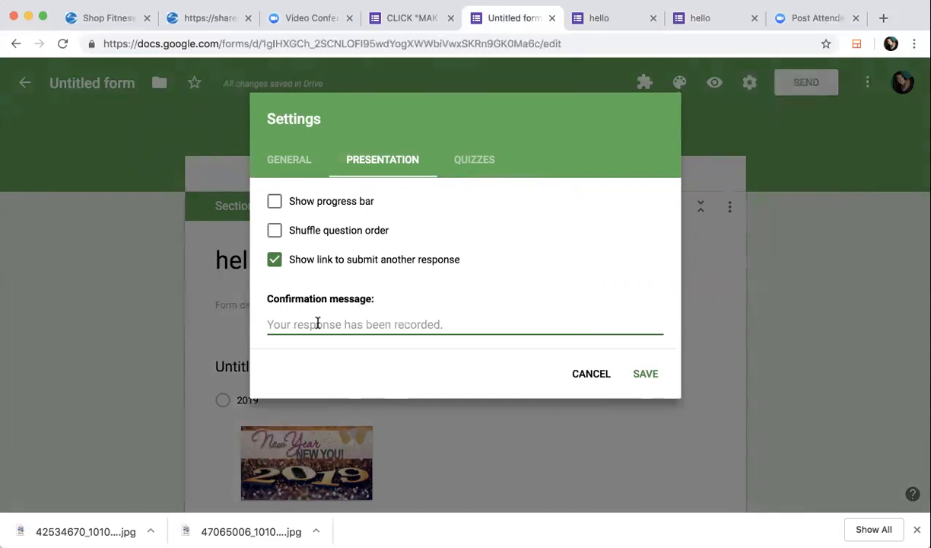
type("Thank you")
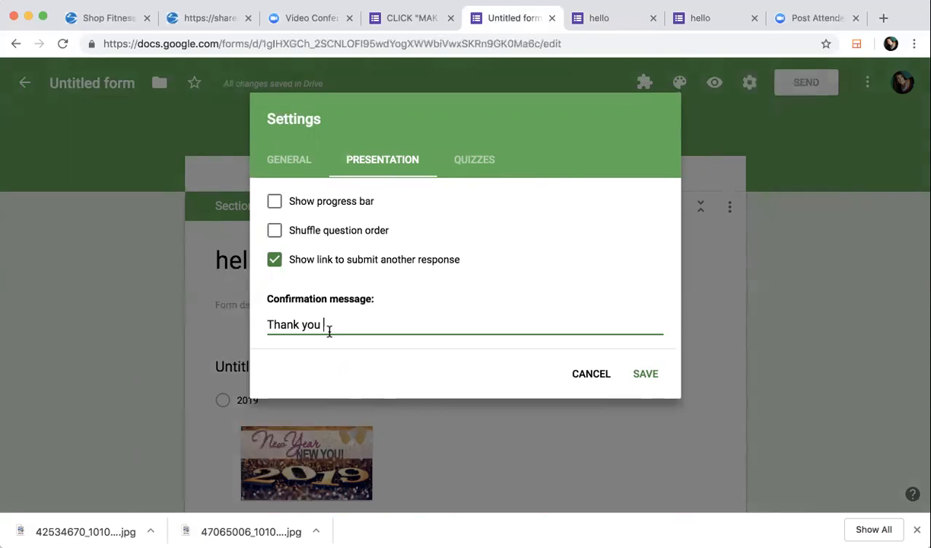
left_click(577, 378)
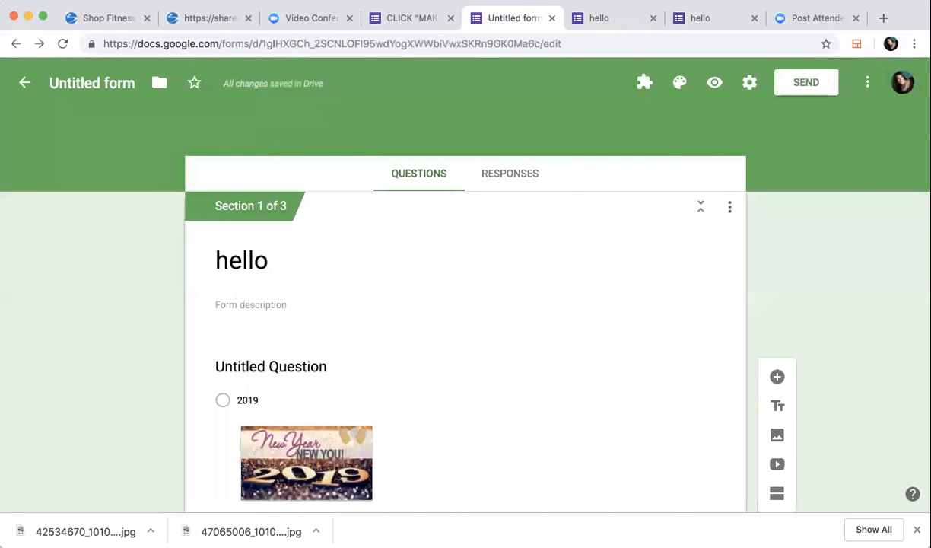
Step: Return to the forms list, open the Test form and select its Email question
left_click(24, 82)
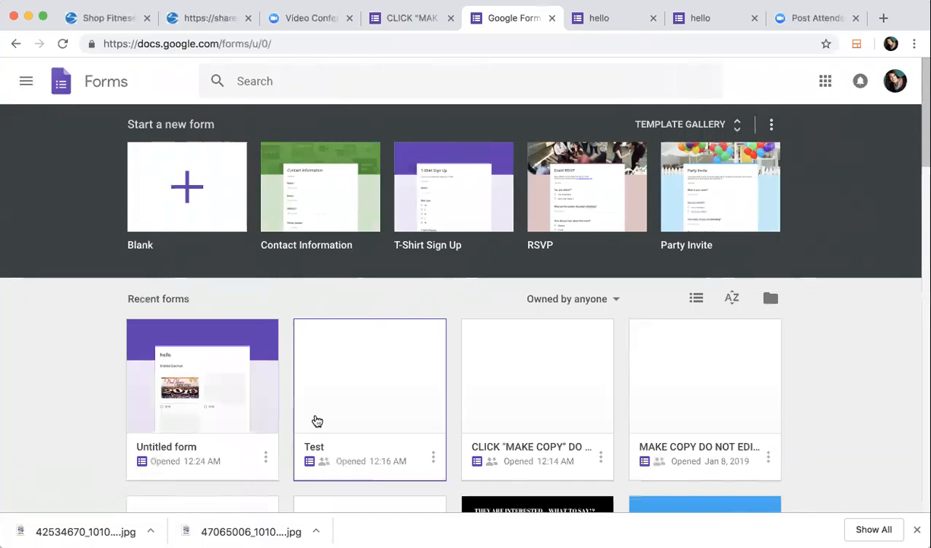
left_click(344, 410)
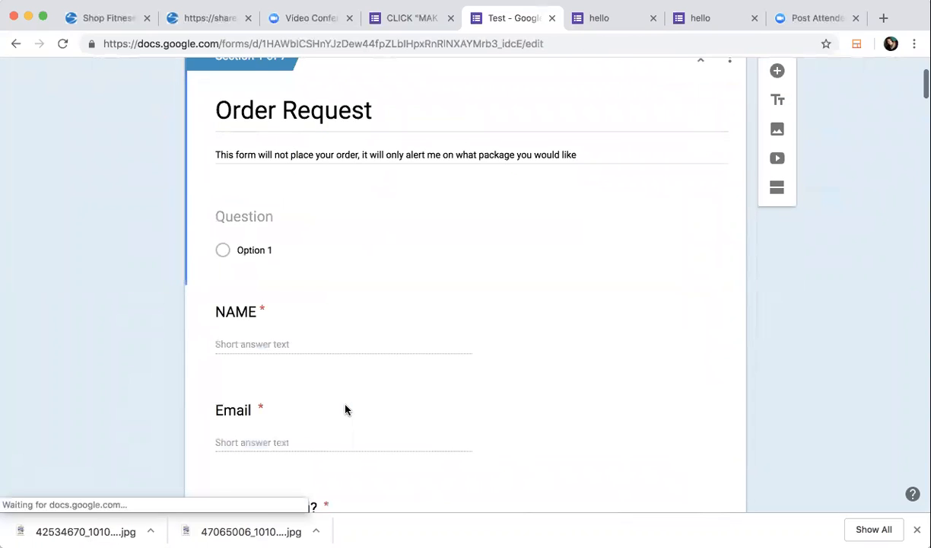
scroll(346, 410, "down", 3)
left_click(307, 227)
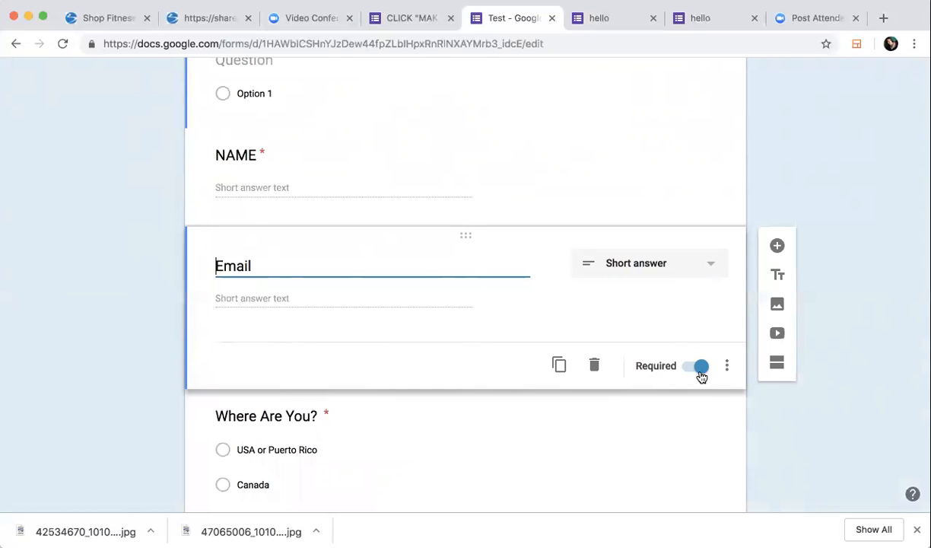
Step: Shrink the MEGA BOD CHALLENGE PACK image in section 2 and check the image item's additional options
scroll(702, 376, "down", 5)
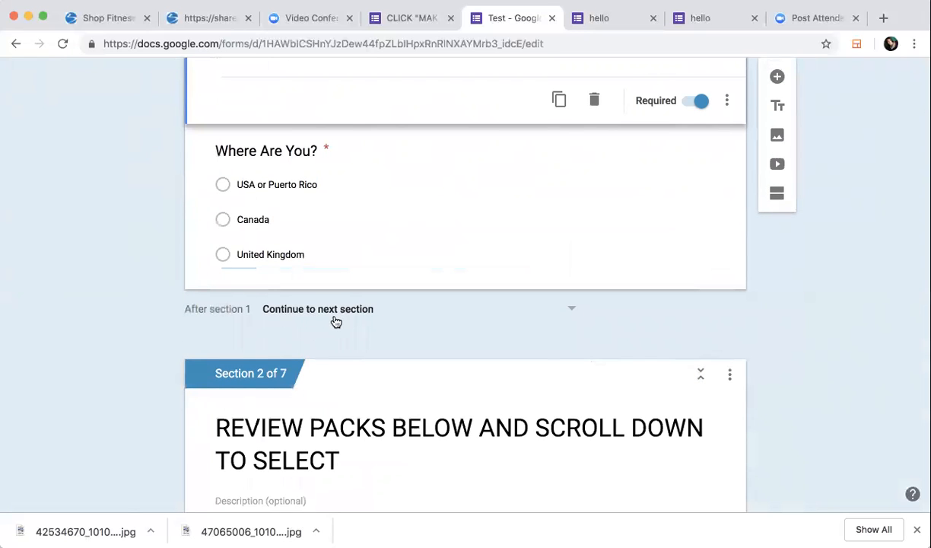
scroll(371, 411, "down", 10)
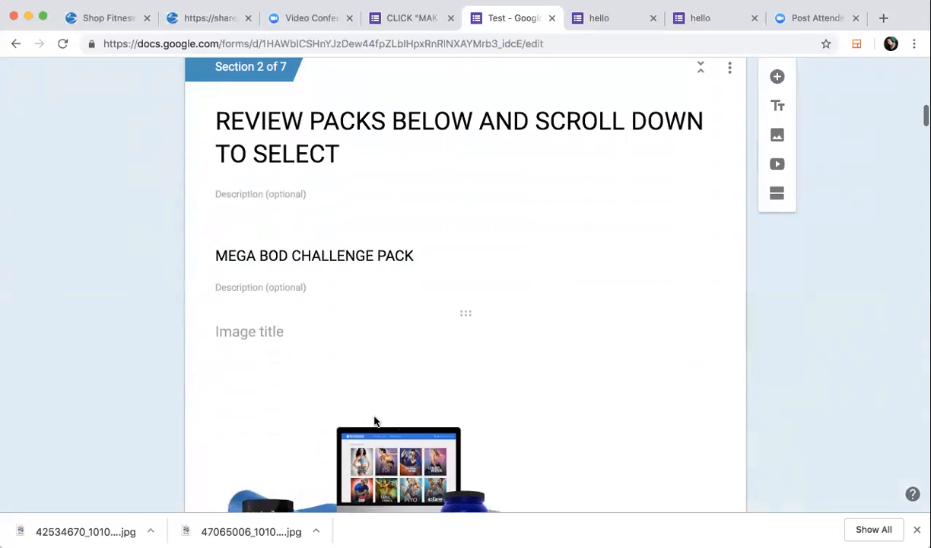
left_click(376, 329)
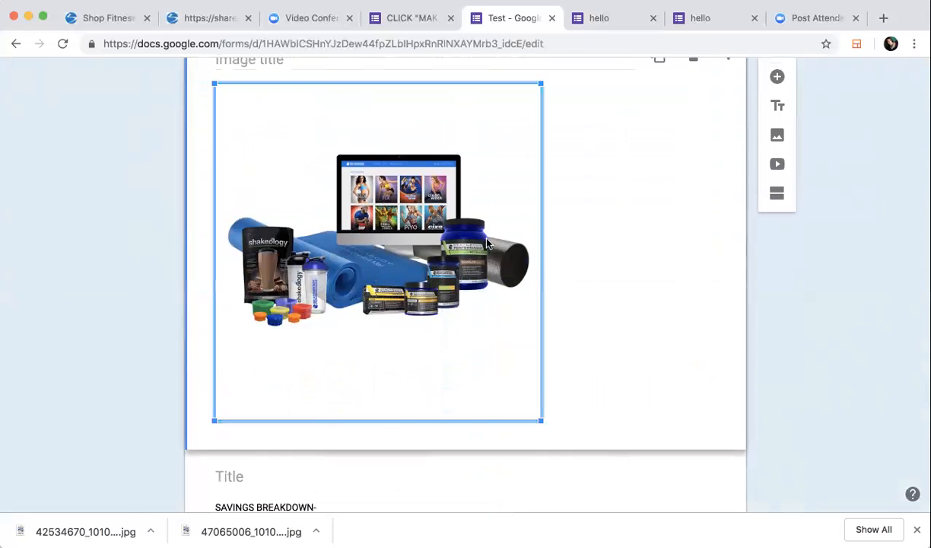
left_click_drag(541, 420, 510, 309)
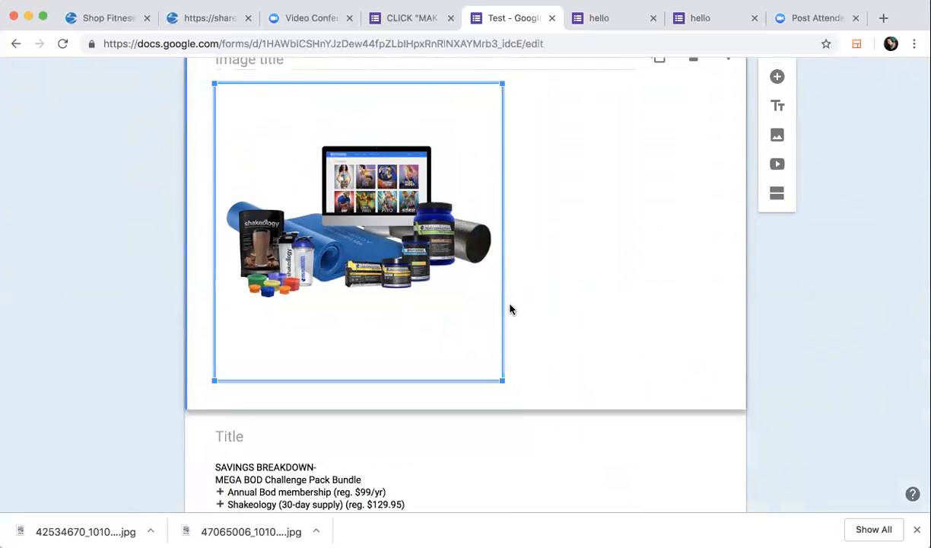
scroll(511, 309, "up", 3)
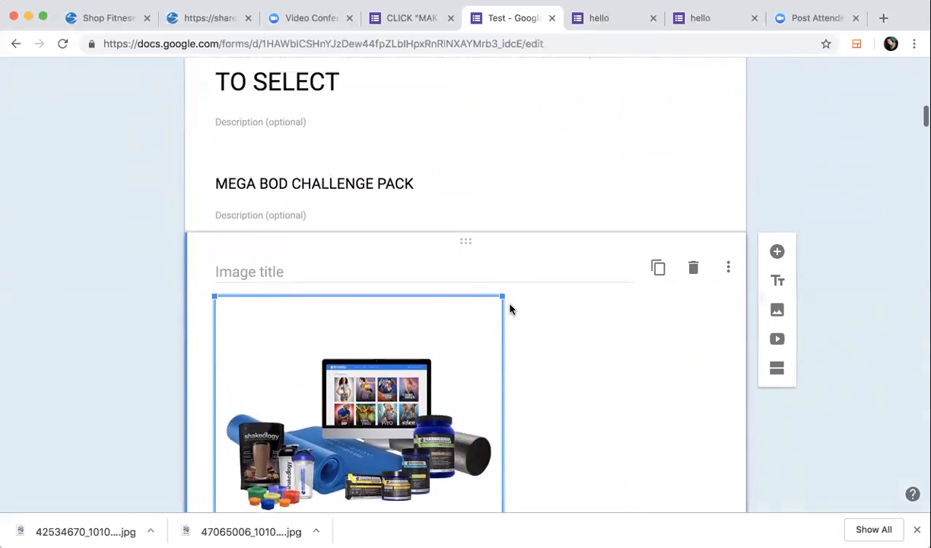
scroll(522, 309, "up", 1)
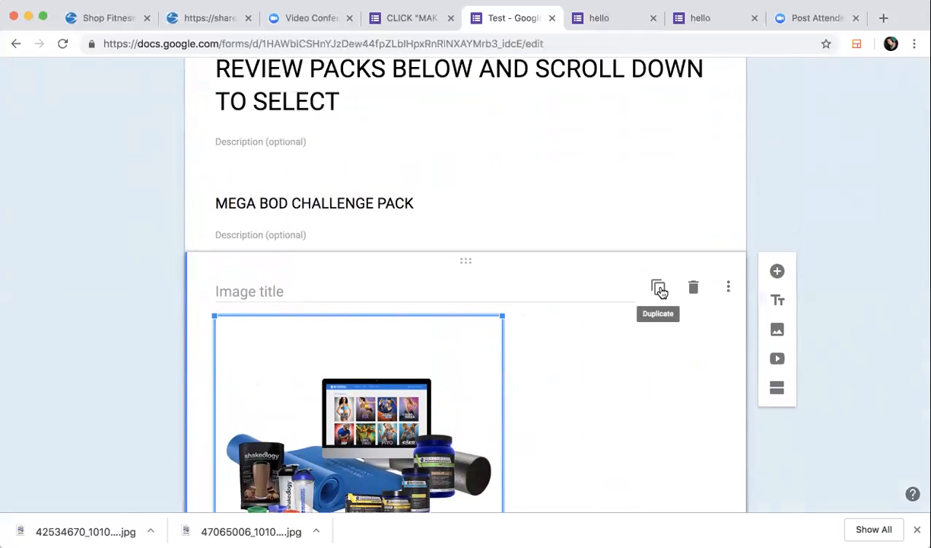
left_click(729, 288)
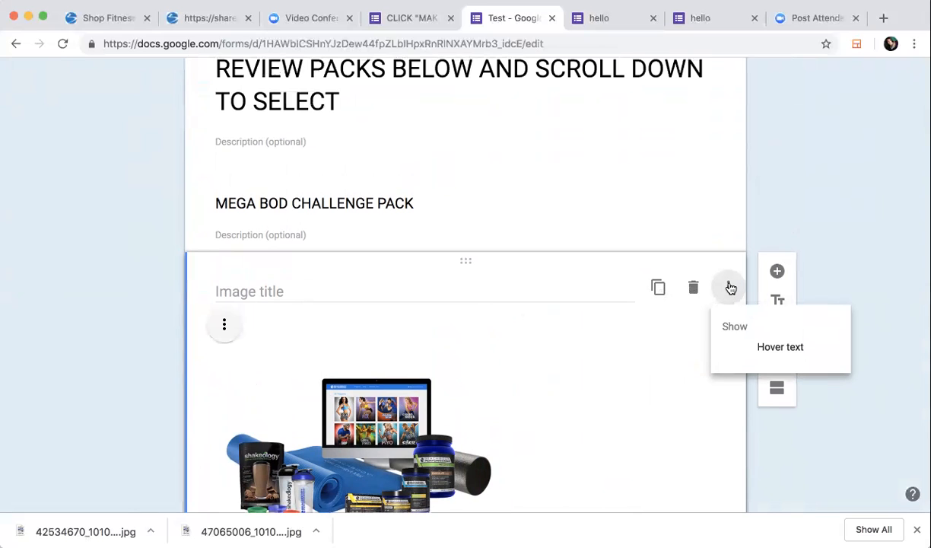
left_click(729, 287)
Step: Find the SELECT THE BEST FIT FOR YOU question in section 2 and open it for editing
scroll(478, 318, "down", 2)
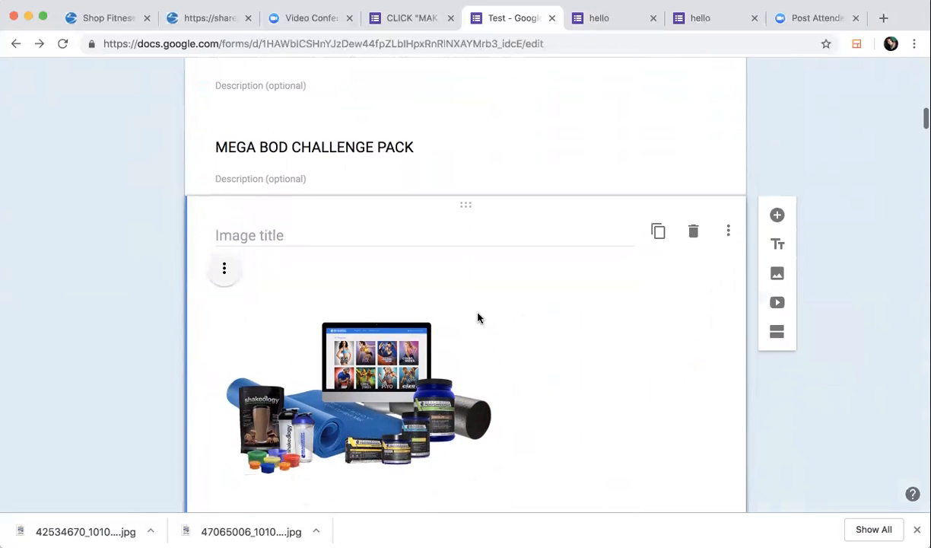
scroll(478, 318, "down", 15)
scroll(478, 318, "down", 20)
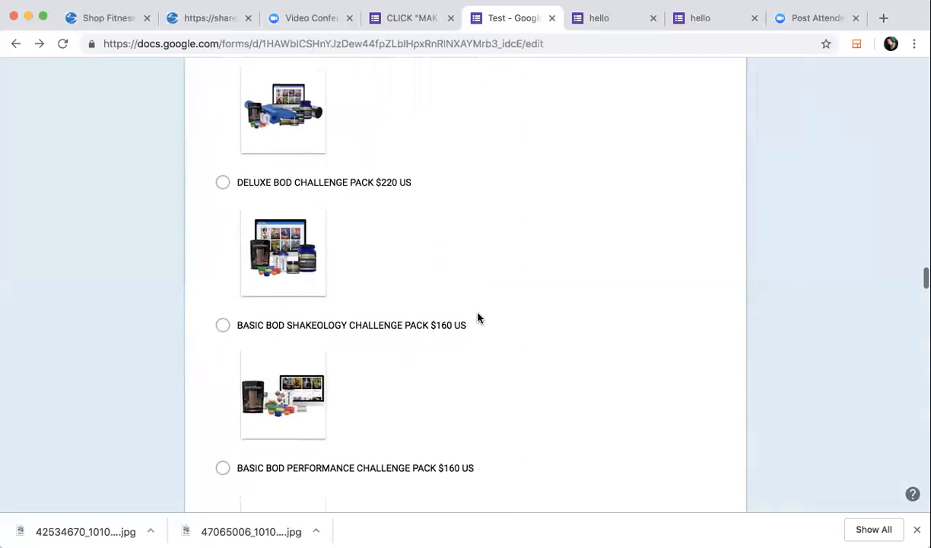
scroll(477, 318, "up", 3)
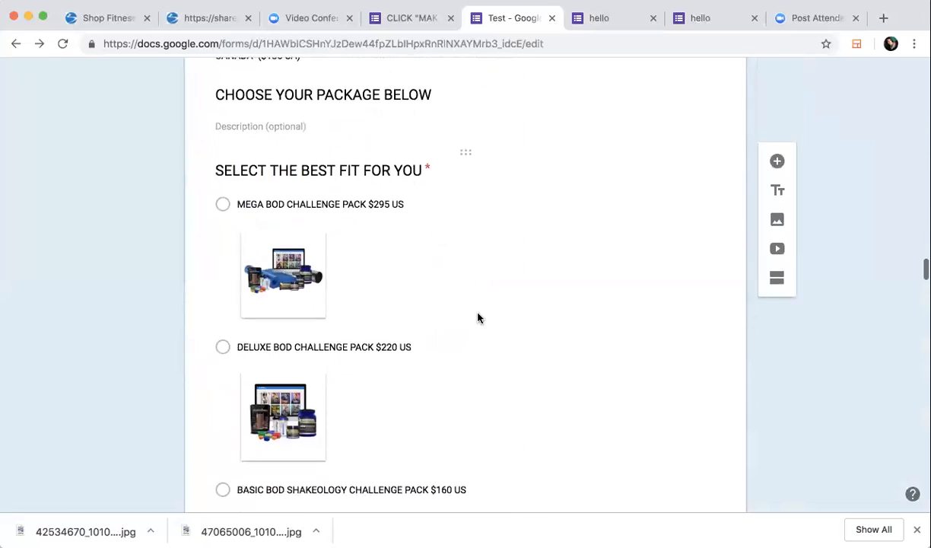
left_click(345, 268)
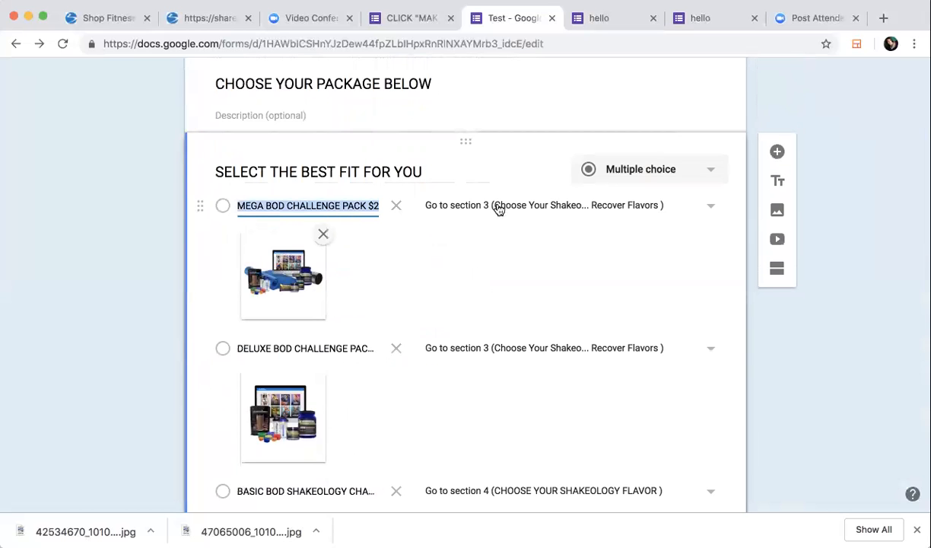
Step: Examine which section each challenge pack option of the package question leads to
scroll(502, 197, "down", 2)
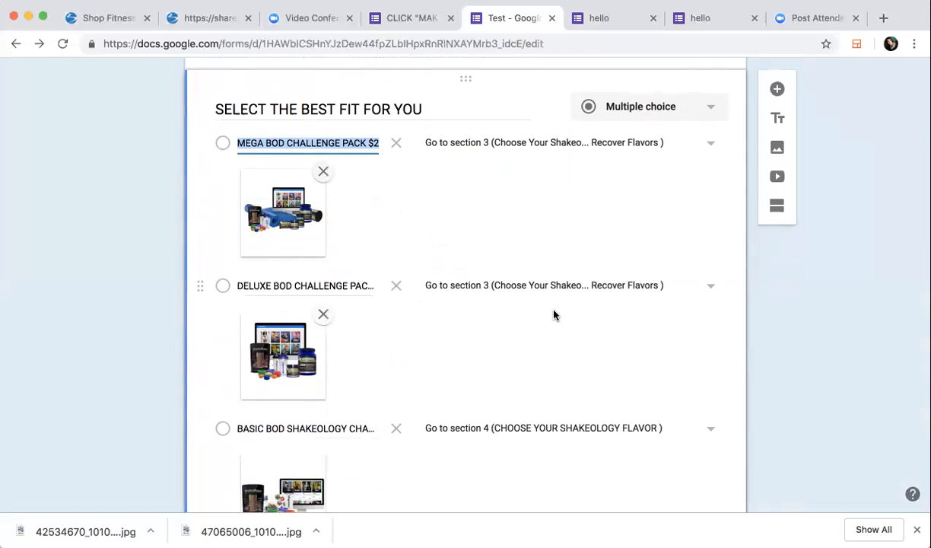
scroll(555, 316, "down", 3)
scroll(552, 229, "up", 2)
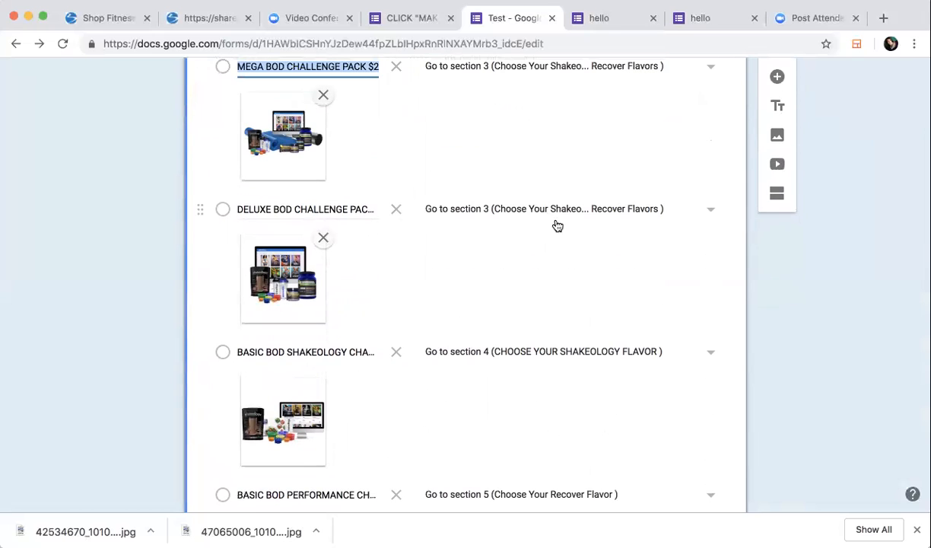
scroll(555, 228, "down", 4)
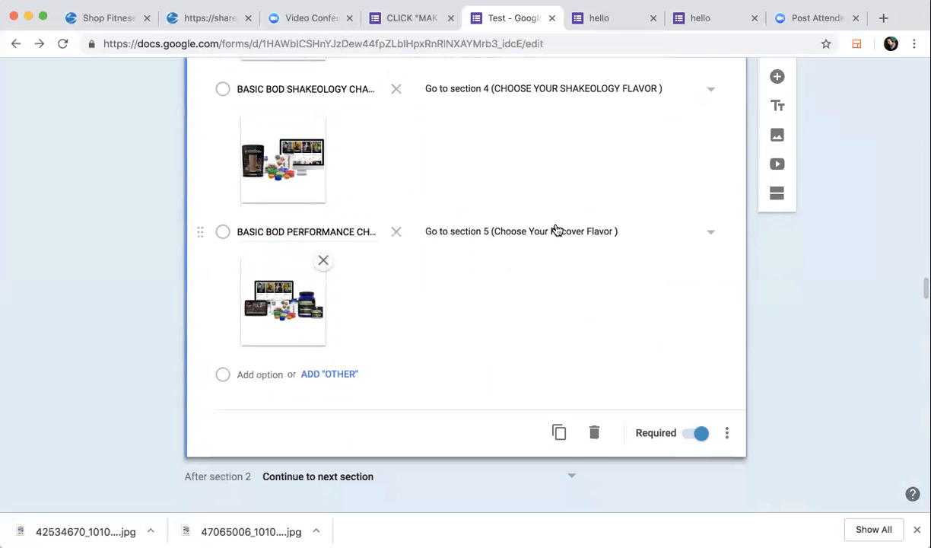
scroll(554, 228, "up", 5)
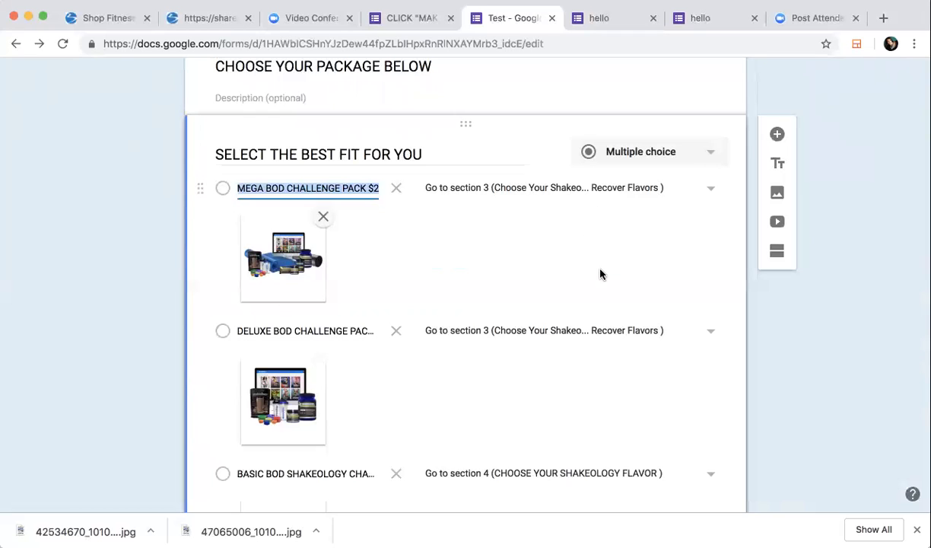
scroll(600, 274, "down", 5)
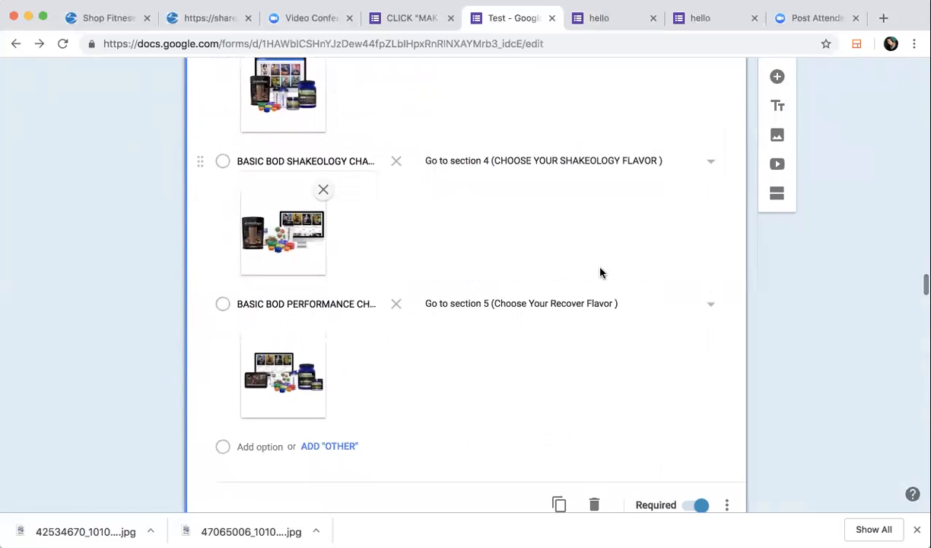
scroll(601, 272, "down", 3)
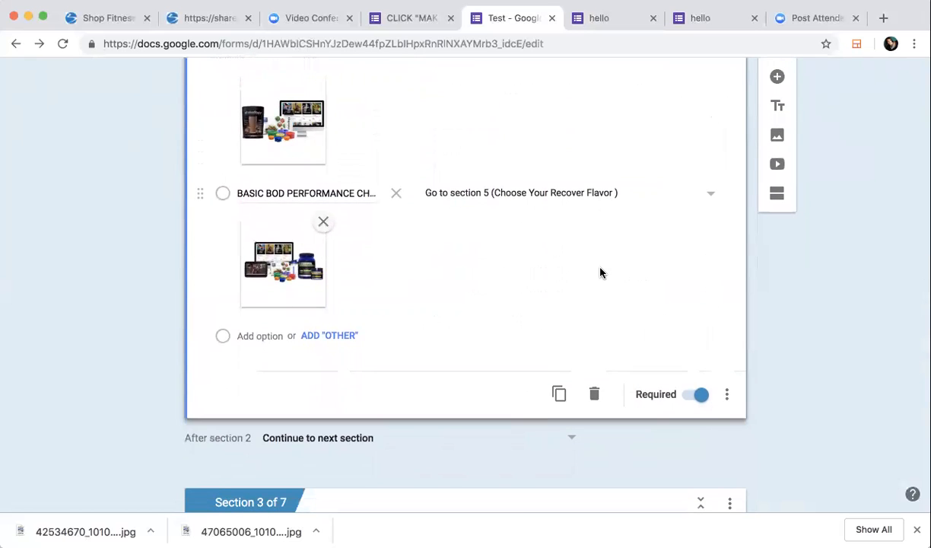
scroll(600, 273, "down", 2)
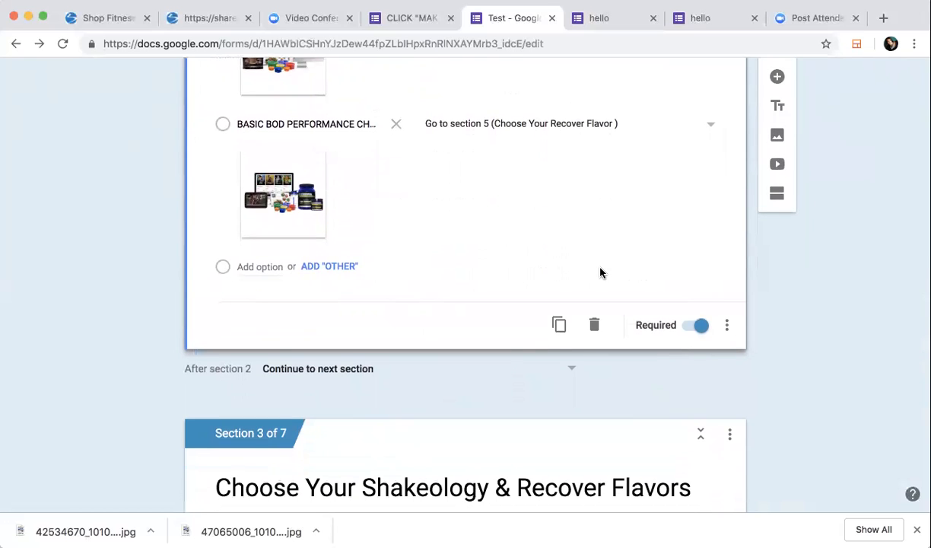
Step: Examine the Shakeology and Recover flavor questions in section 3 and where that section continues
scroll(314, 392, "down", 5)
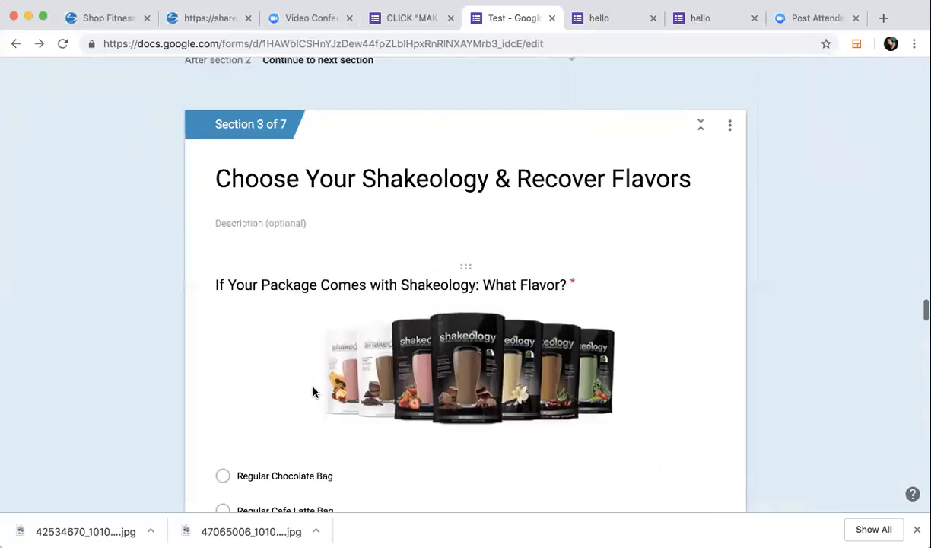
scroll(314, 392, "down", 8)
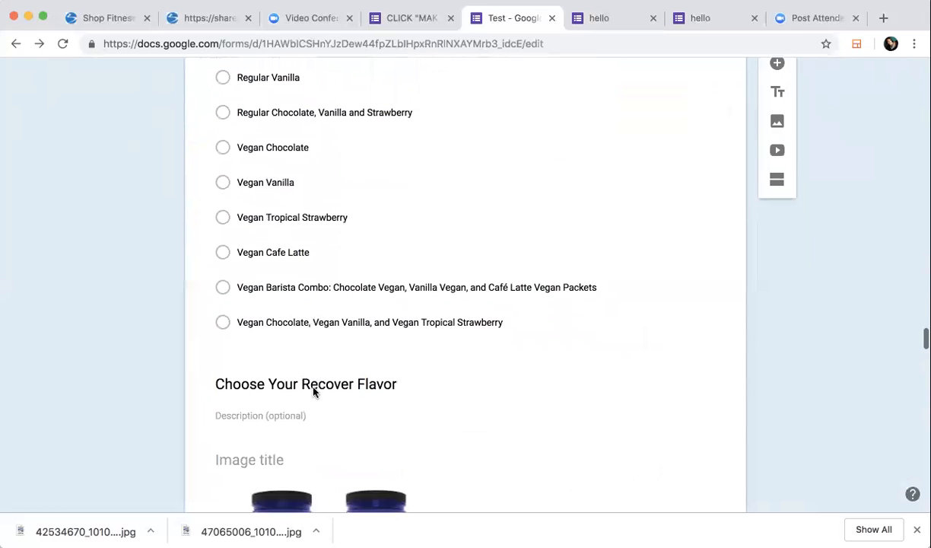
scroll(313, 392, "down", 5)
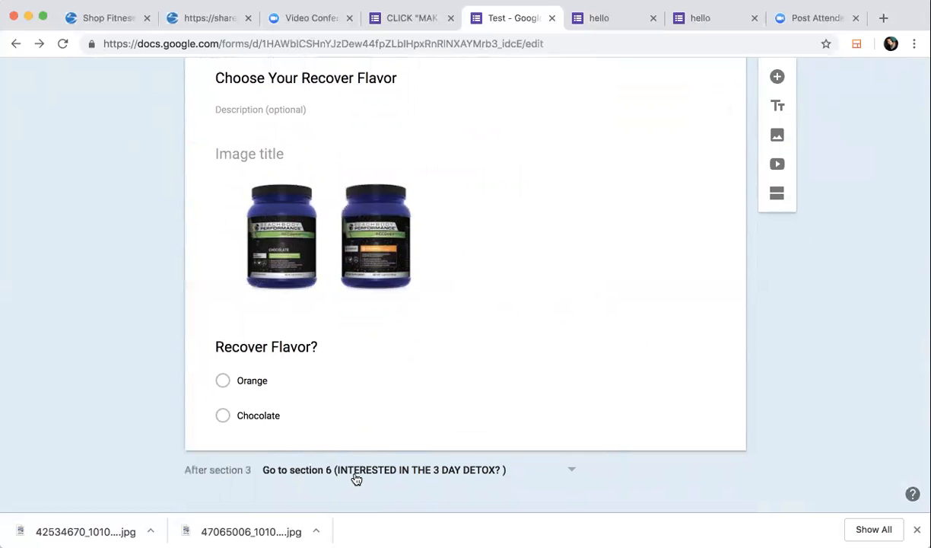
scroll(354, 480, "up", 6)
scroll(354, 480, "down", 6)
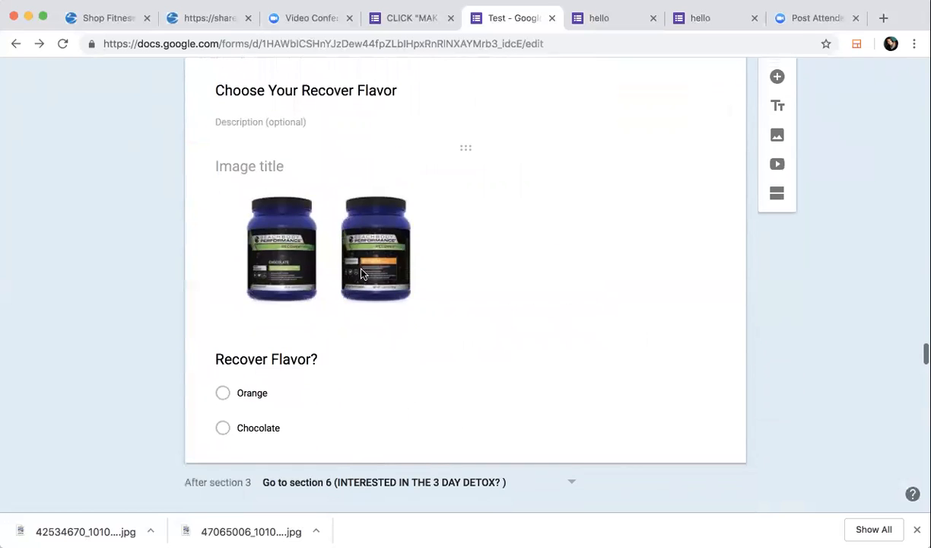
scroll(343, 482, "down", 1)
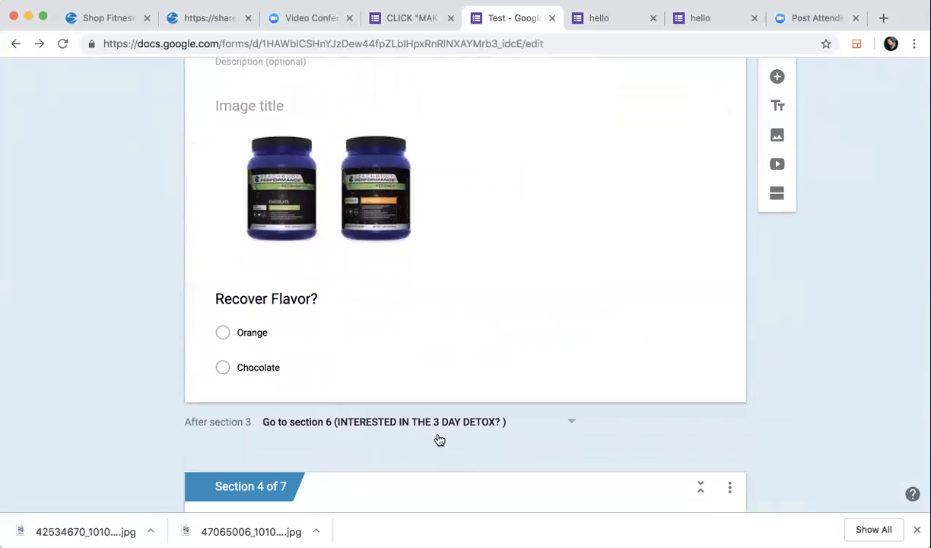
Step: Examine which section sections 4 and 5 each continue to
scroll(478, 436, "down", 15)
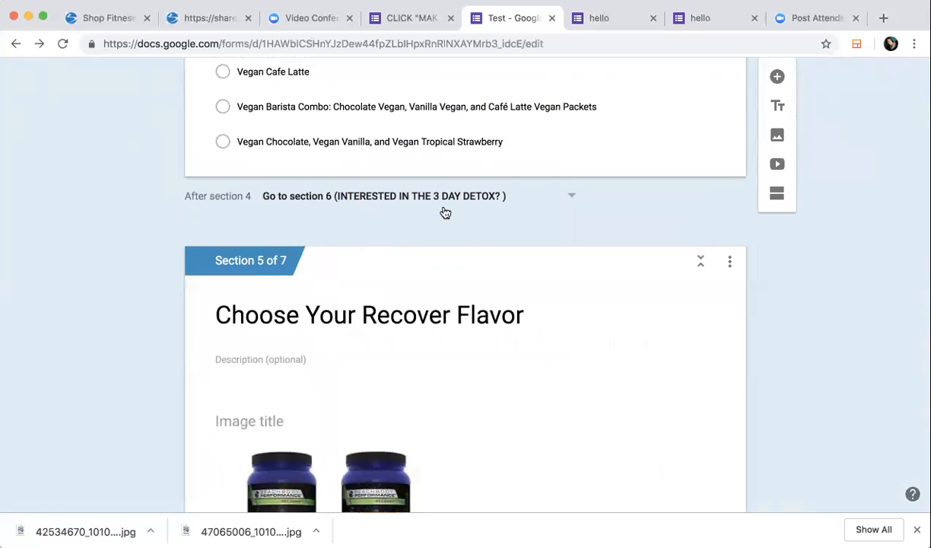
scroll(490, 222, "down", 4)
scroll(491, 221, "down", 4)
scroll(501, 216, "up", 2)
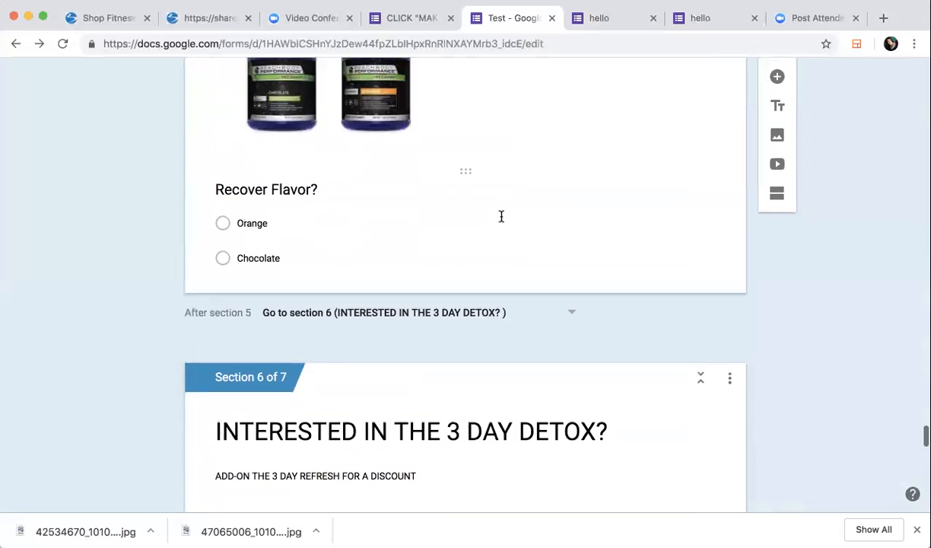
Step: Check the additional options of section 5's Recover Flavor? question and the destinations offered after section 5
left_click(732, 287)
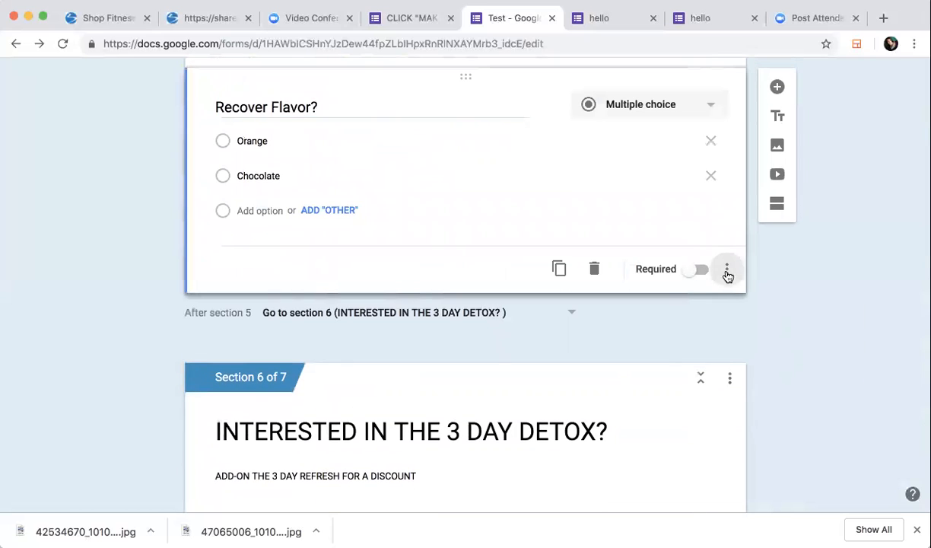
left_click(727, 272)
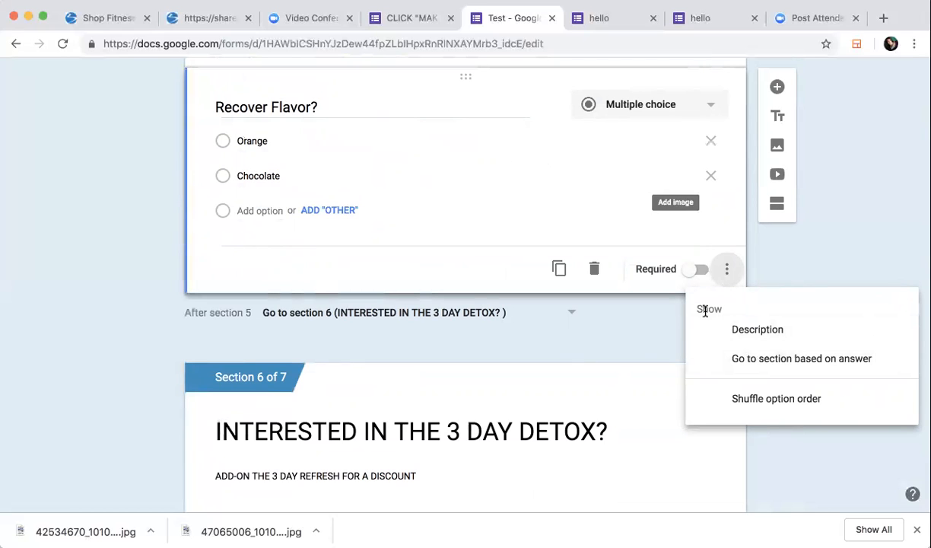
left_click(586, 357)
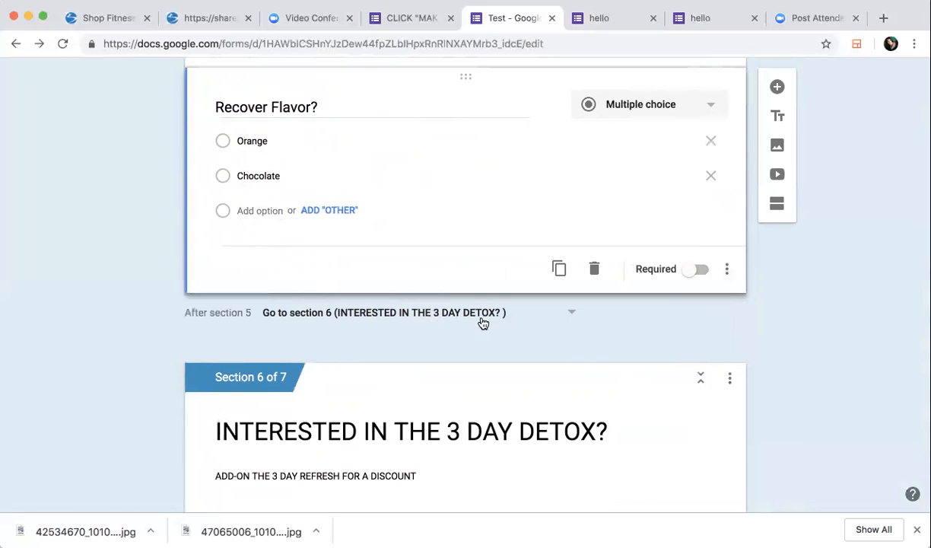
left_click(388, 314)
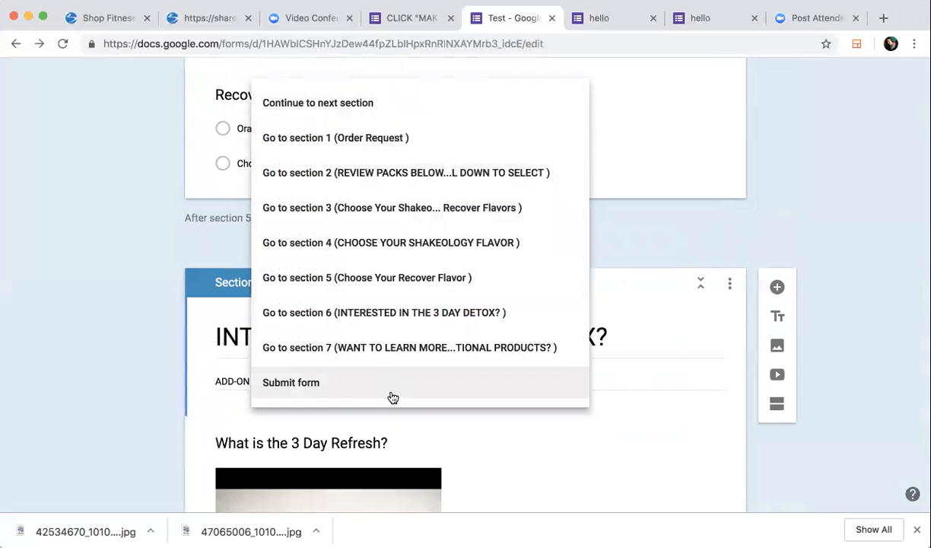
left_click(100, 238)
Step: Examine the 3 Day Detox question, where section 6 continues, and the questions and closing text in section 7
scroll(378, 327, "down", 6)
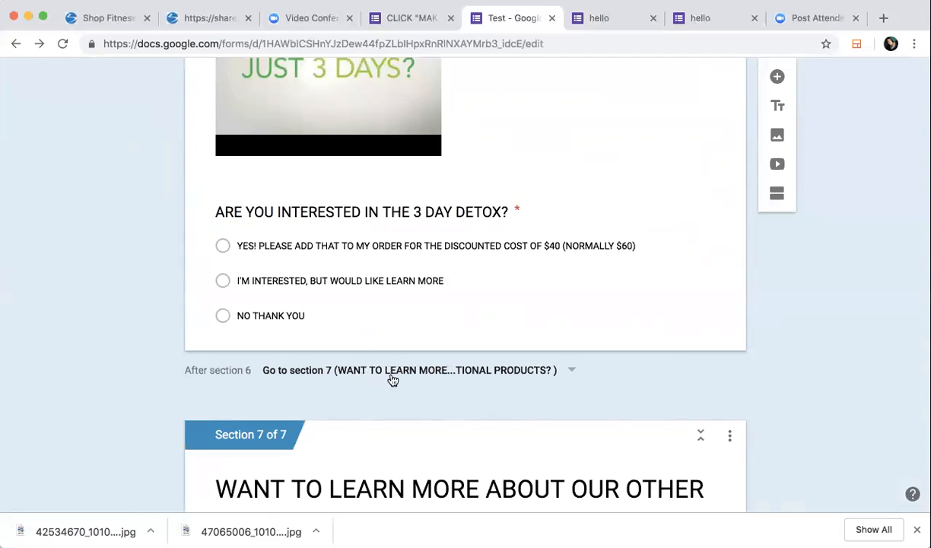
scroll(392, 379, "down", 5)
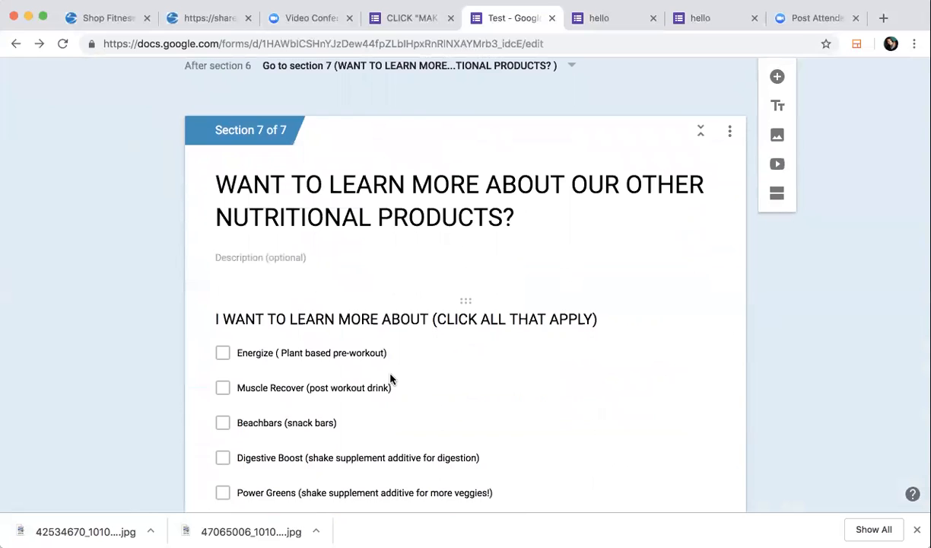
scroll(390, 379, "down", 3)
scroll(390, 379, "down", 2)
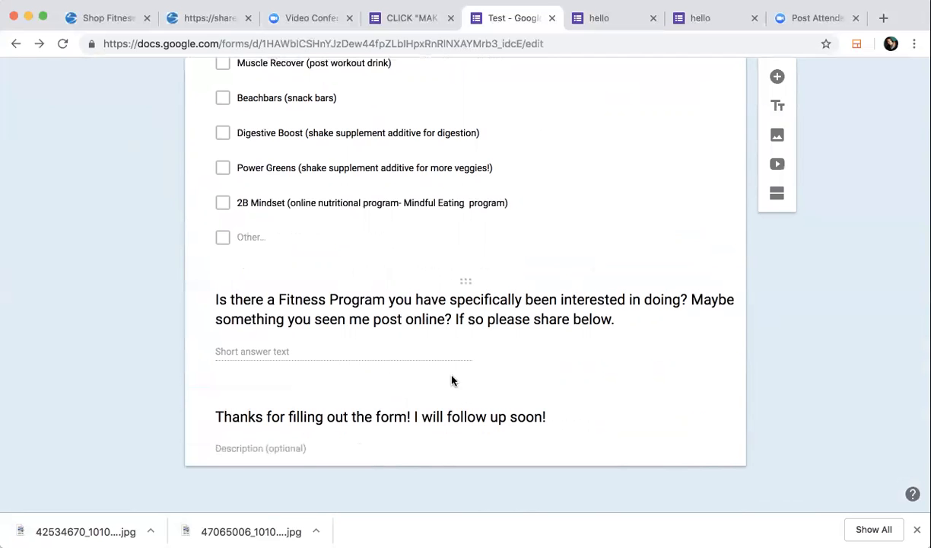
Step: Check the form's presentation settings and confirmation message, leaving the settings without saving
scroll(452, 380, "up", 10)
scroll(452, 380, "up", 20)
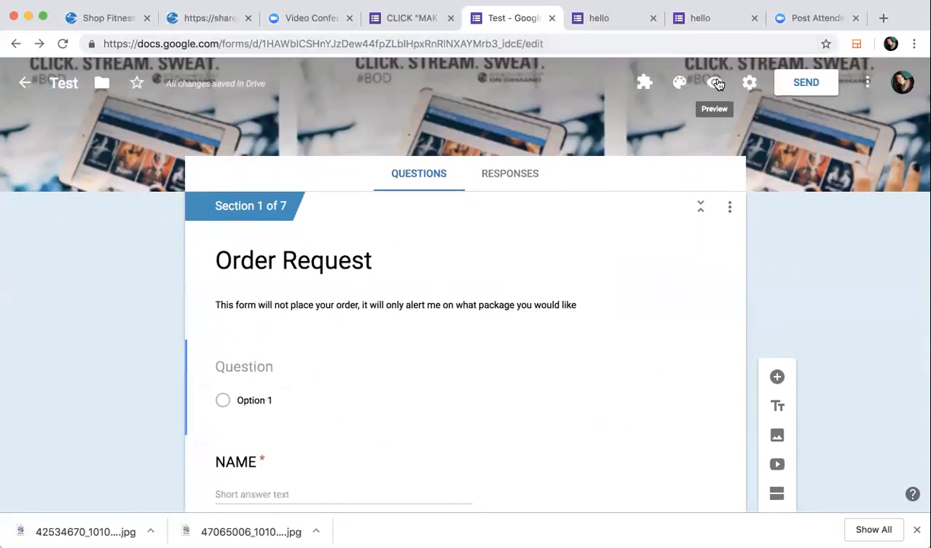
left_click(751, 85)
left_click(392, 162)
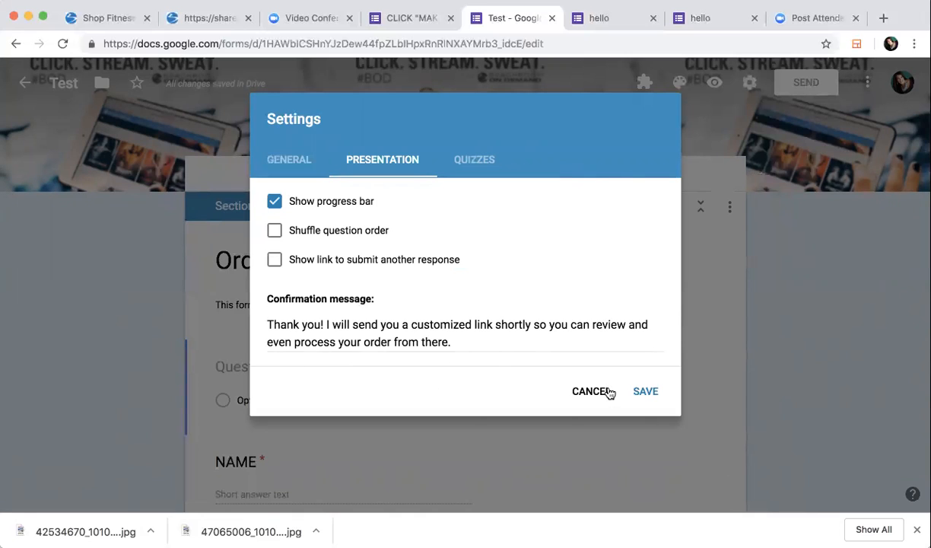
left_click(803, 331)
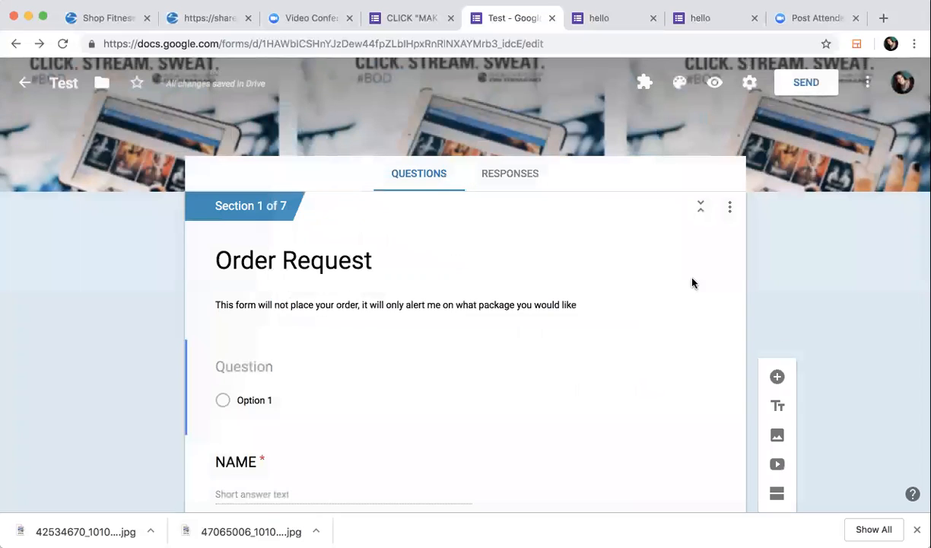
Step: Preview the Order Request form and select Option 1 in the untitled first question
left_click(714, 83)
scroll(452, 332, "down", 5)
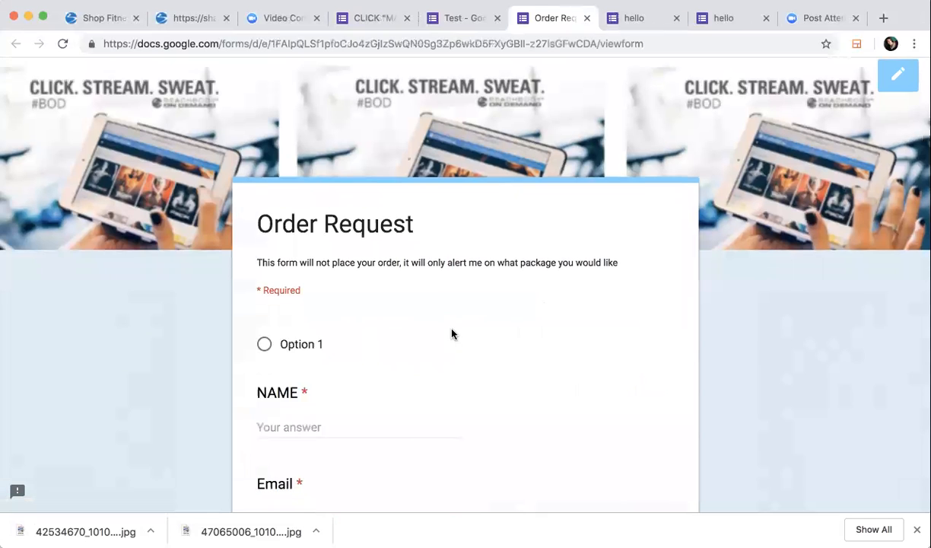
scroll(265, 192, "up", 5)
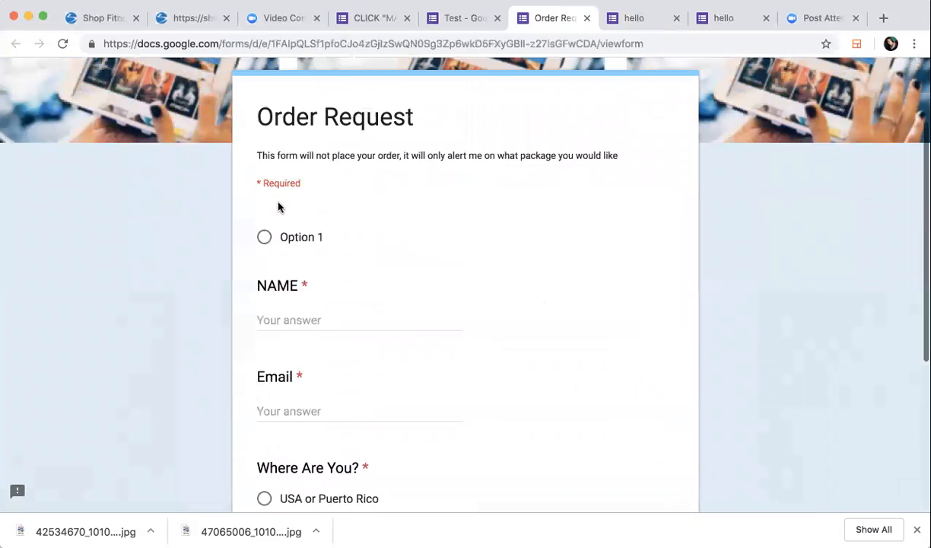
left_click(264, 256)
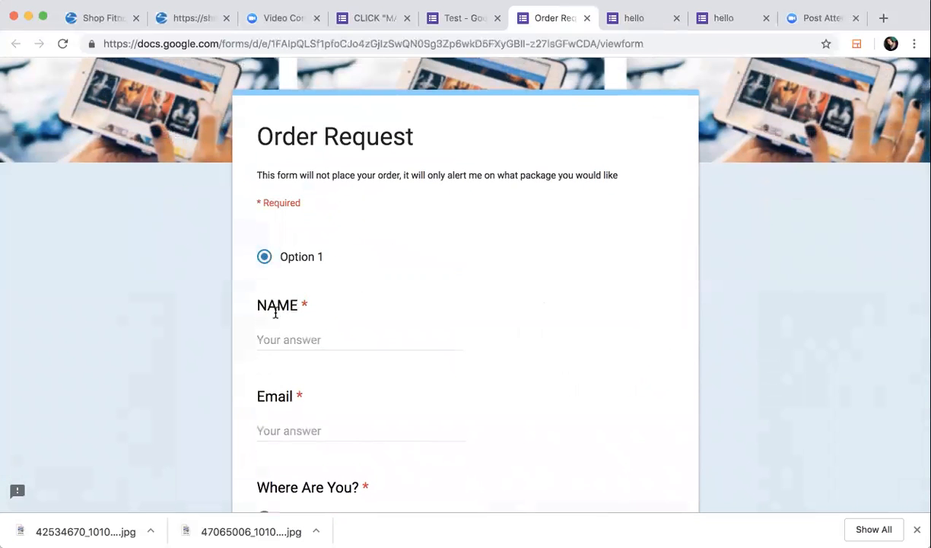
Step: Answer NAME and Email with the placeholder "d", choose USA or Puerto Rico, and continue to the form's second page
left_click(304, 340)
type("d")
scroll(333, 372, "down", 2)
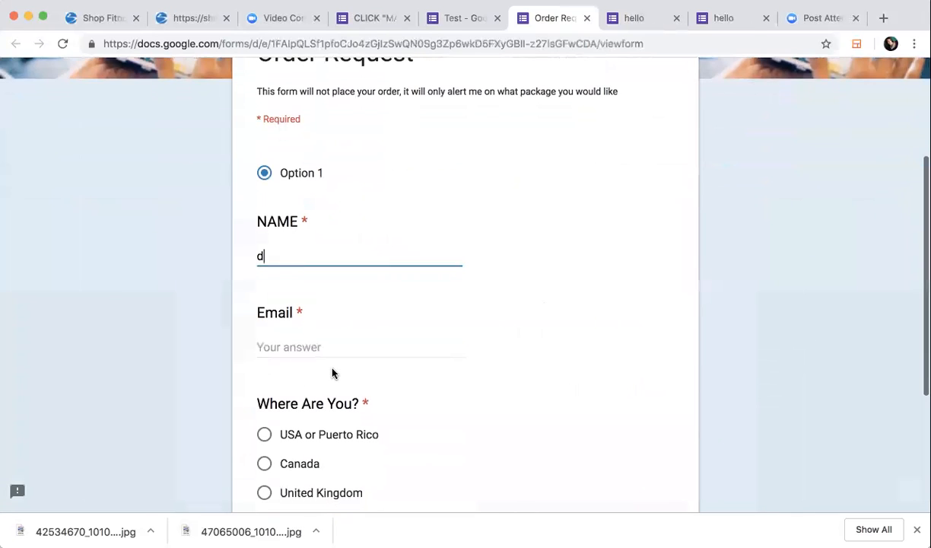
left_click(295, 345)
type("d")
scroll(295, 345, "down", 2)
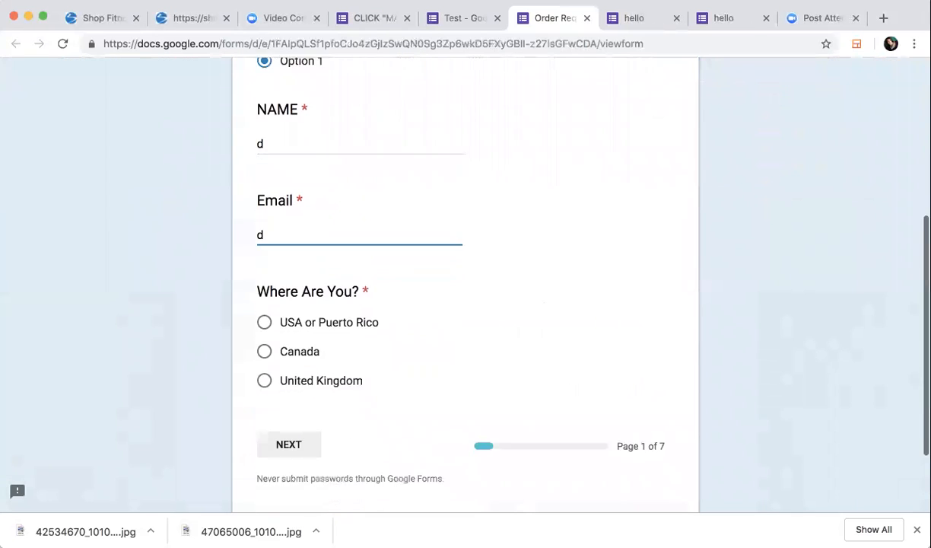
left_click(264, 322)
scroll(320, 327, "up", 3)
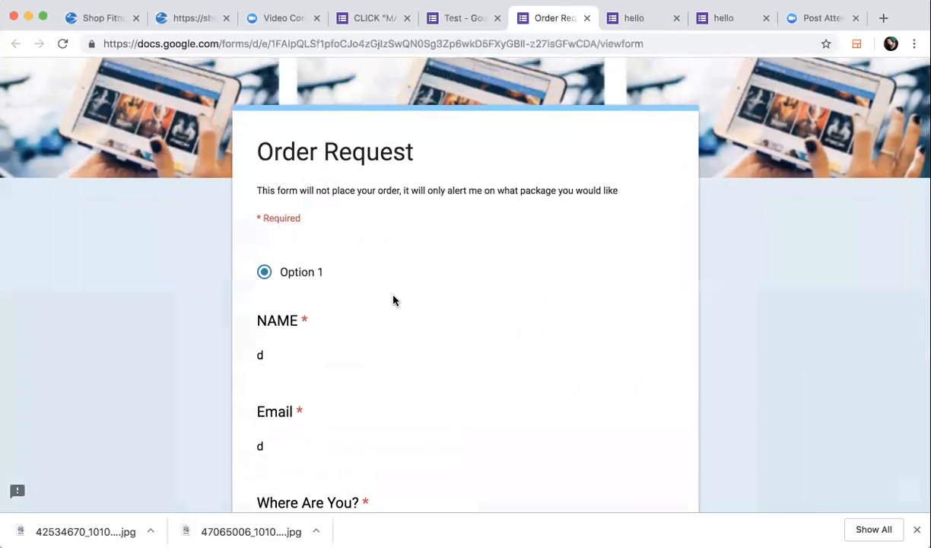
scroll(392, 303, "down", 3)
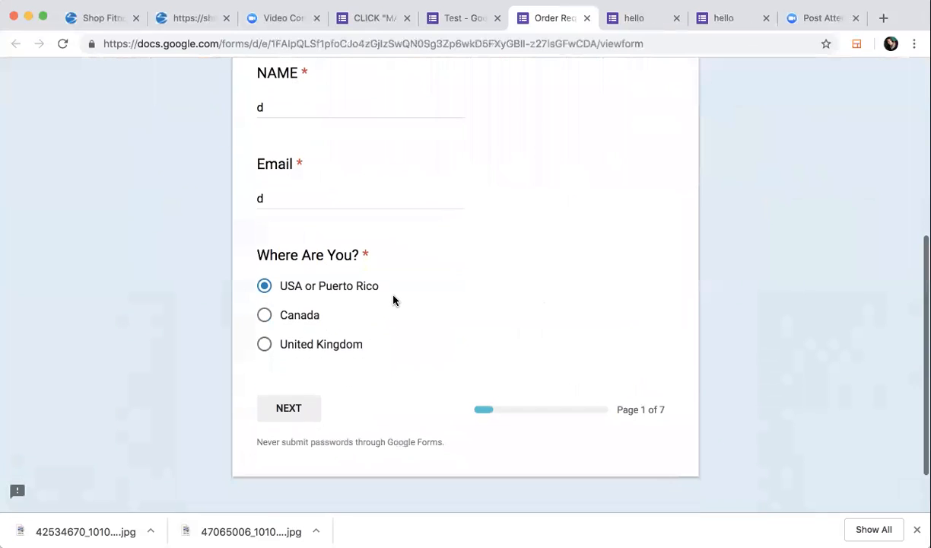
left_click(287, 414)
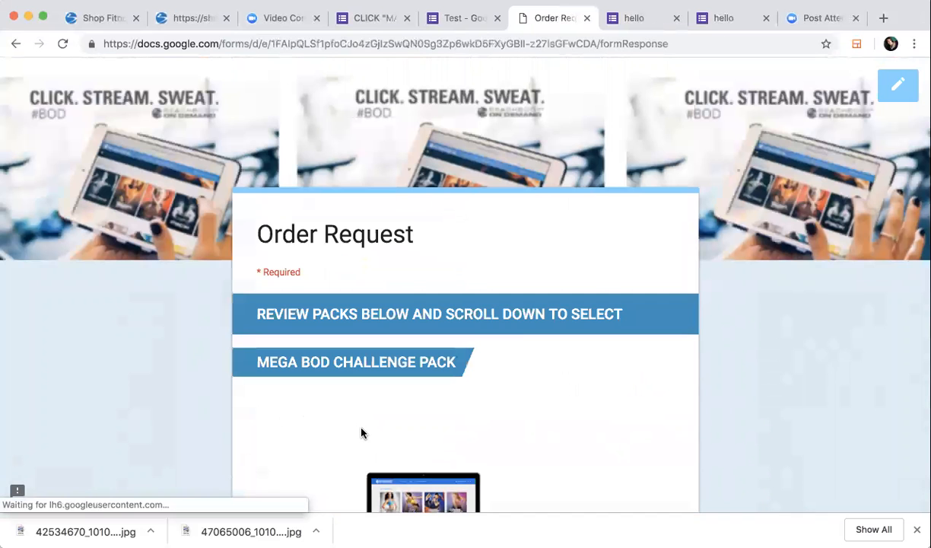
Step: Examine the MEGA BOD CHALLENGE PACK's heading, image and savings breakdown in the form preview
scroll(362, 432, "down", 2)
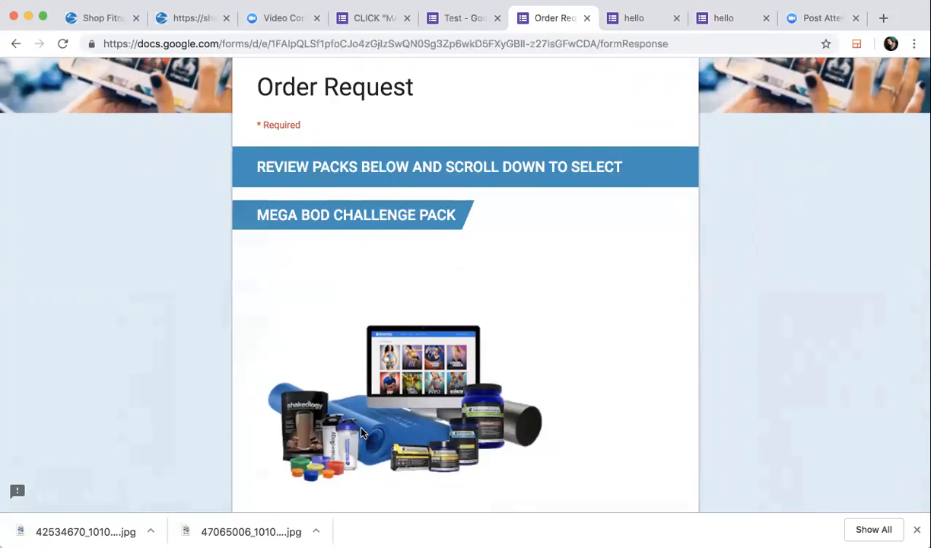
scroll(363, 433, "down", 1)
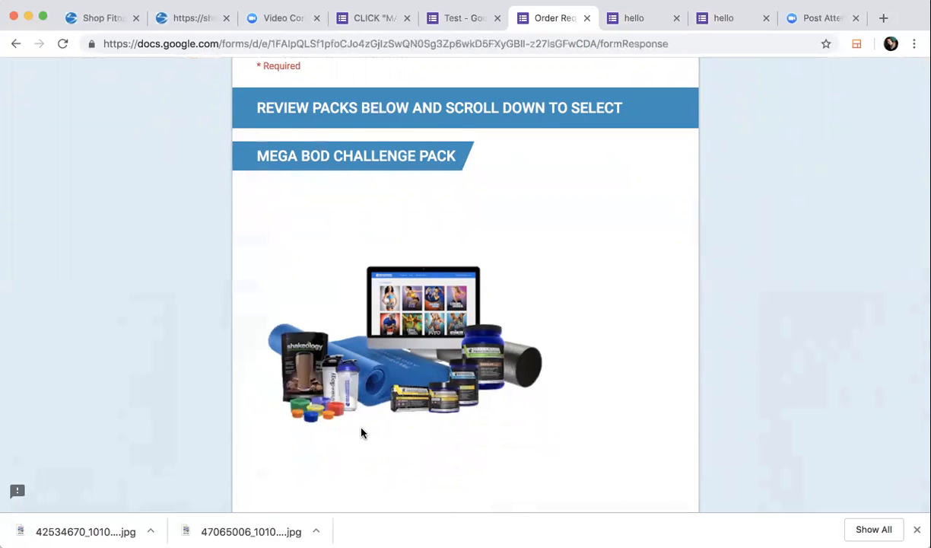
scroll(362, 433, "down", 4)
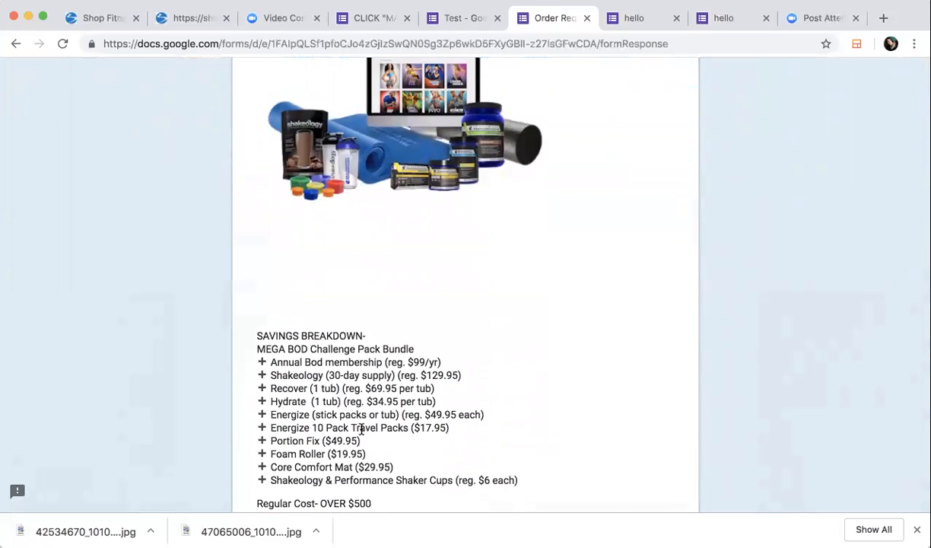
scroll(362, 431, "up", 5)
scroll(363, 433, "down", 2)
scroll(363, 433, "up", 1)
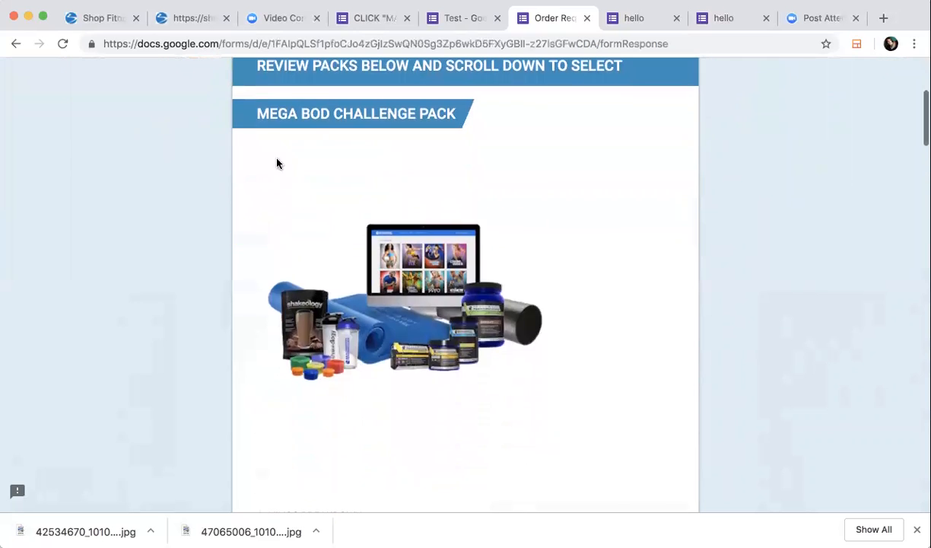
scroll(397, 260, "down", 5)
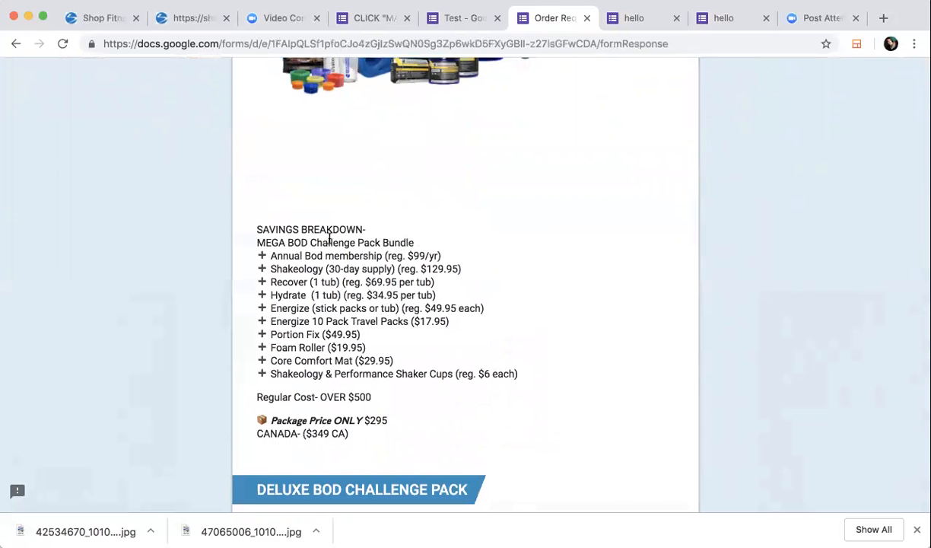
scroll(335, 293, "up", 5)
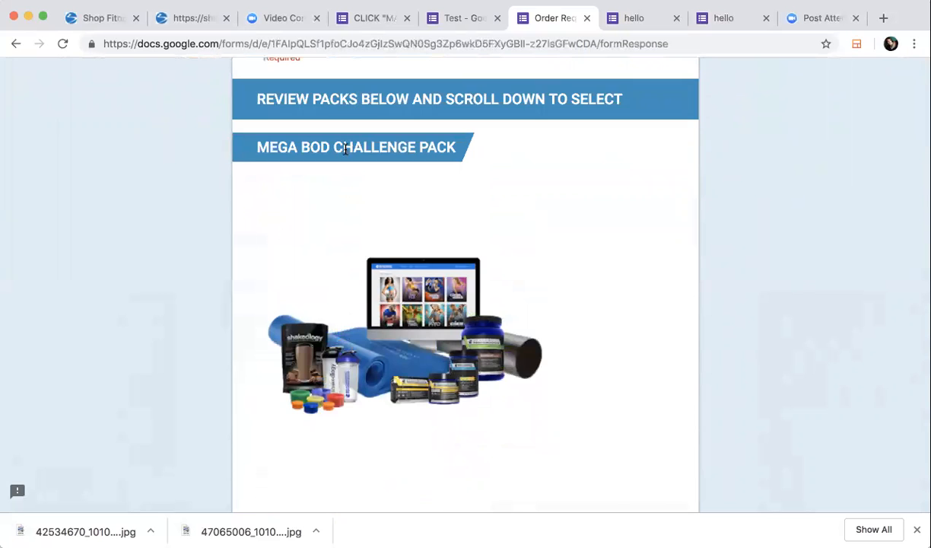
Step: Examine the DELUXE and BASIC challenge packs and the SELECT THE BEST FIT FOR YOU choices in the preview
scroll(358, 335, "down", 4)
scroll(329, 292, "down", 9)
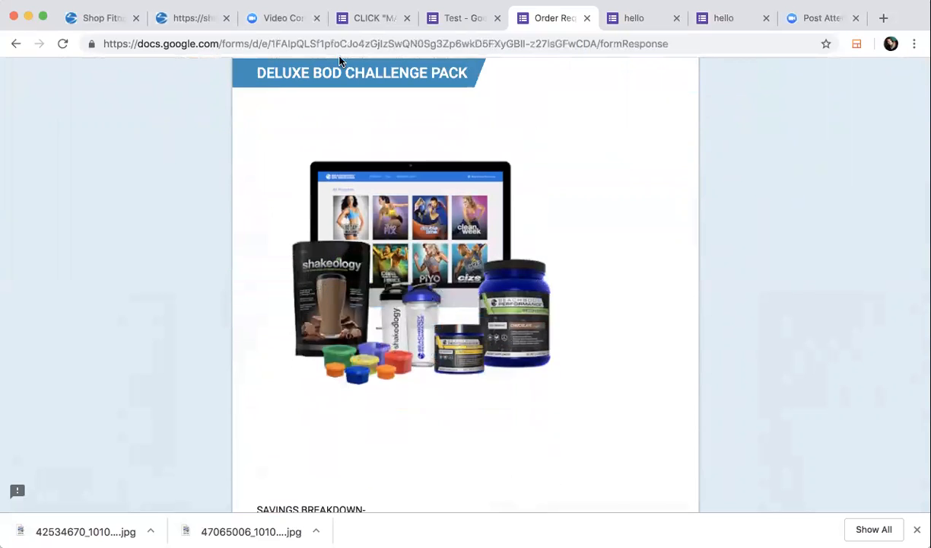
scroll(403, 253, "down", 6)
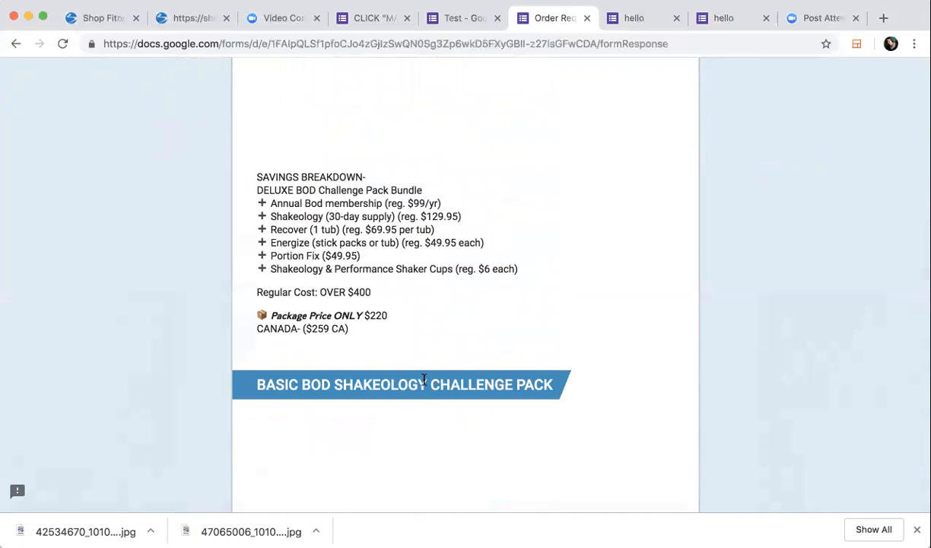
scroll(424, 381, "down", 20)
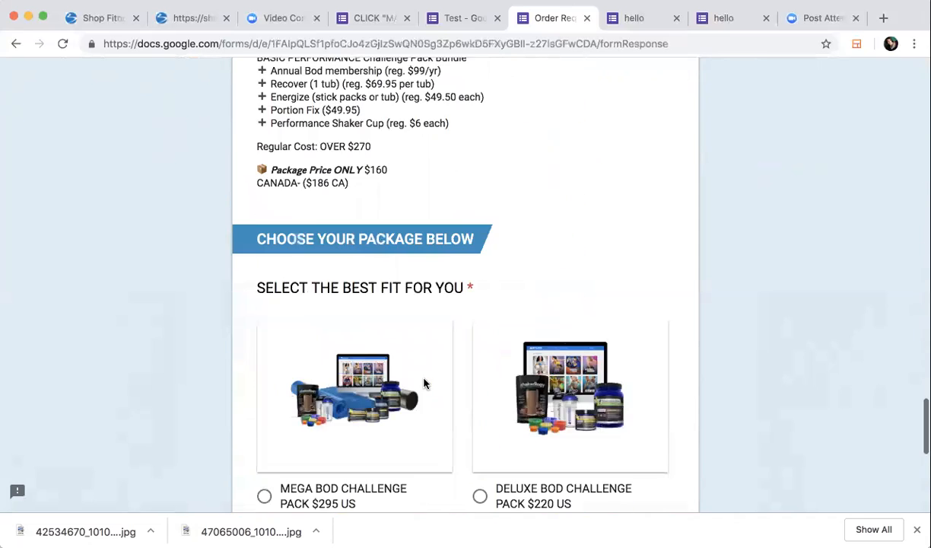
scroll(424, 382, "down", 3)
scroll(424, 382, "down", 6)
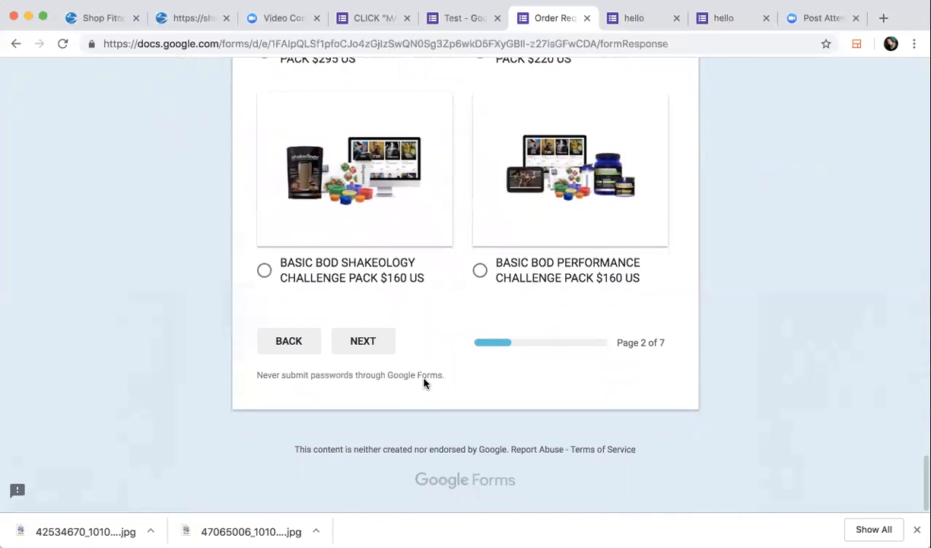
scroll(424, 383, "up", 20)
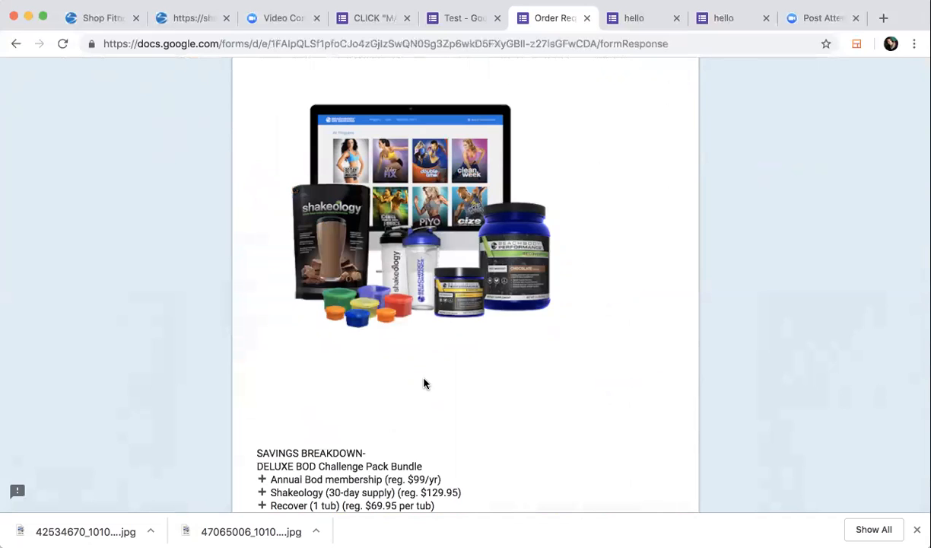
scroll(424, 383, "up", 15)
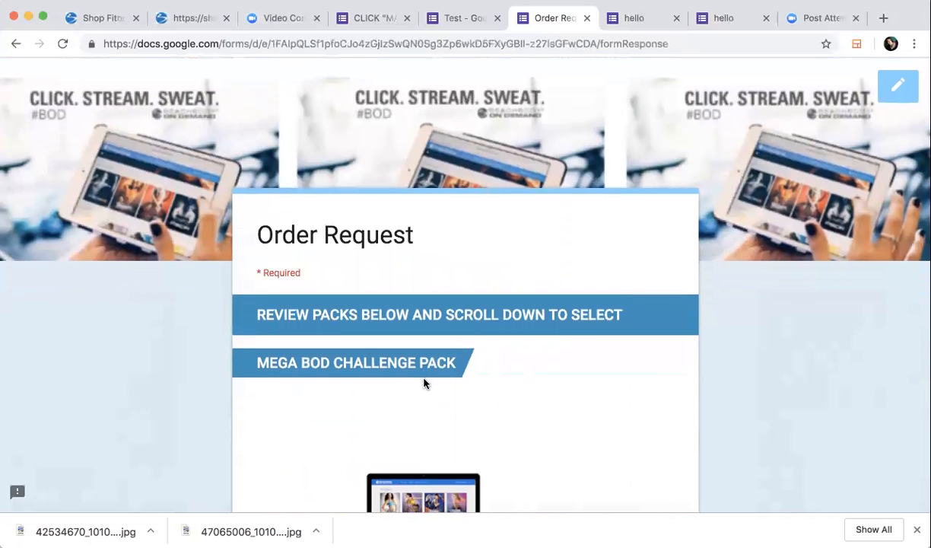